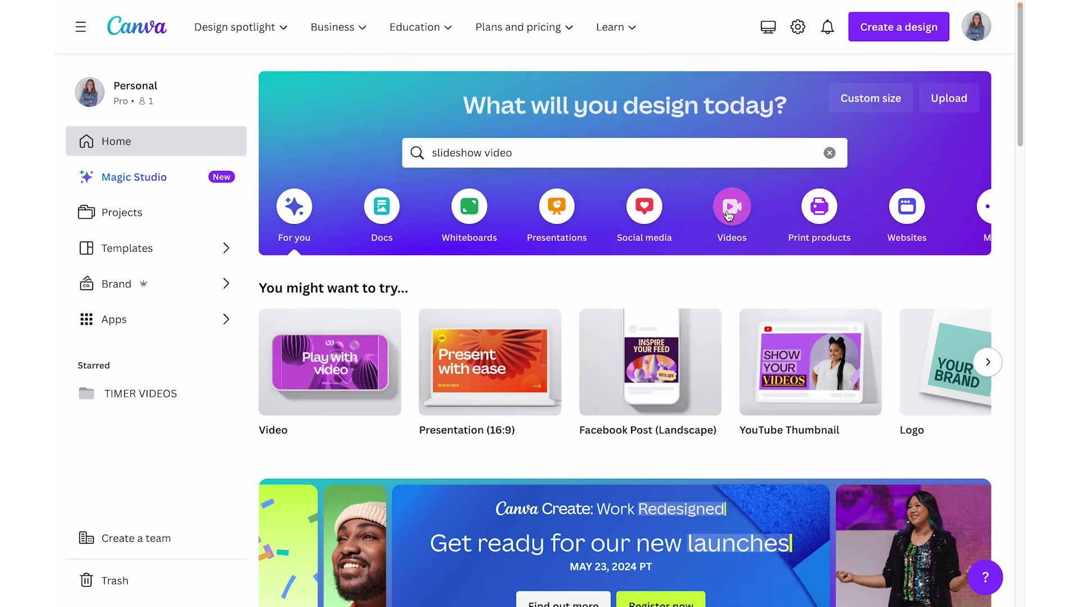
Search the video templates for "slideshow" and filter the results to the Videos (16:9) category.
click(740, 208)
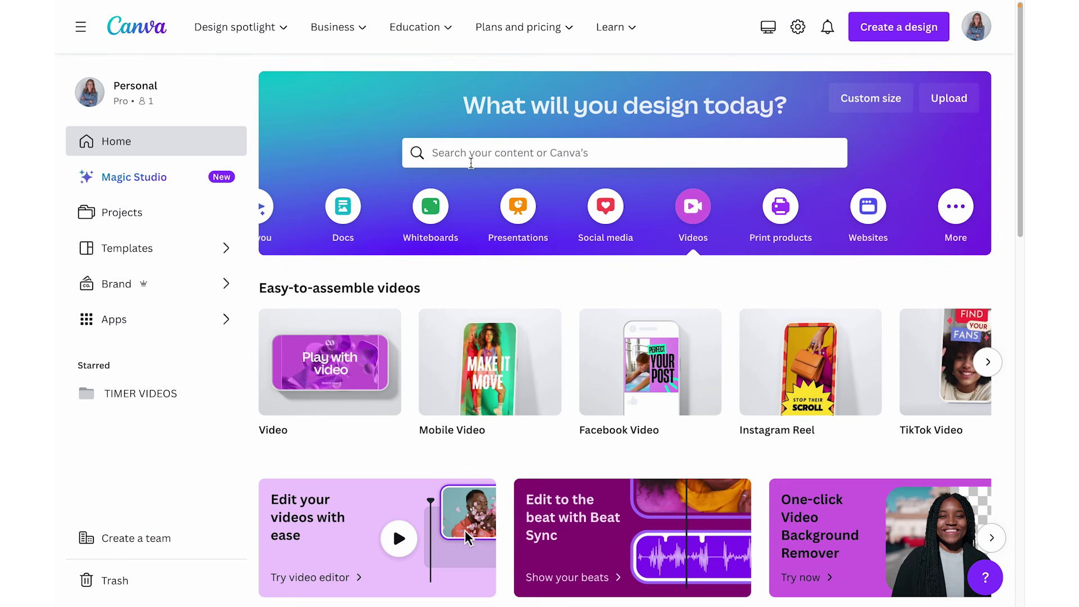
click(468, 152)
text(slideshow)
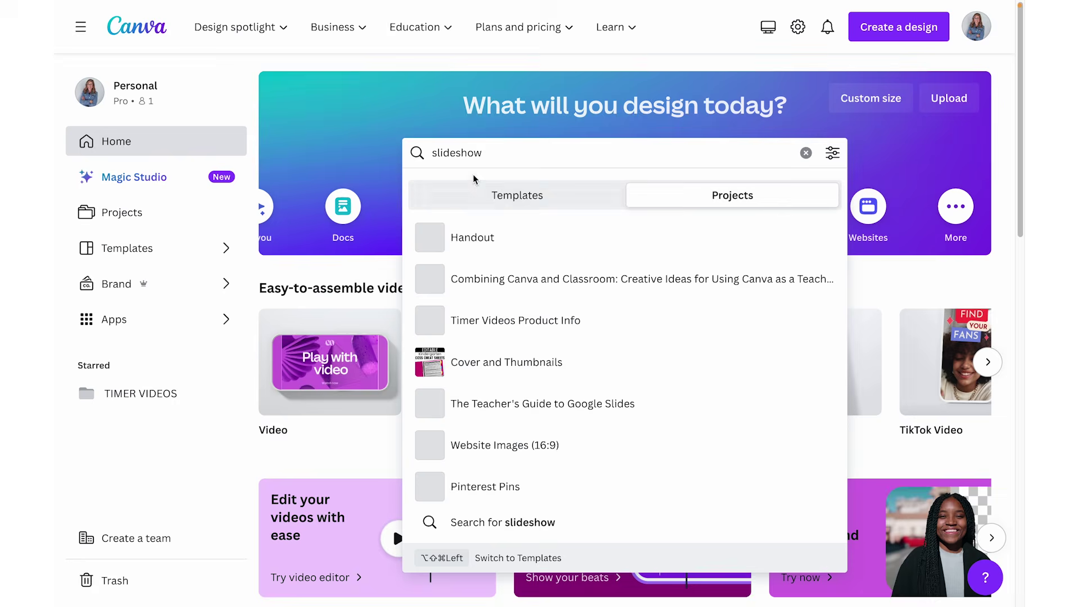
key(alt+shift+super+Left)
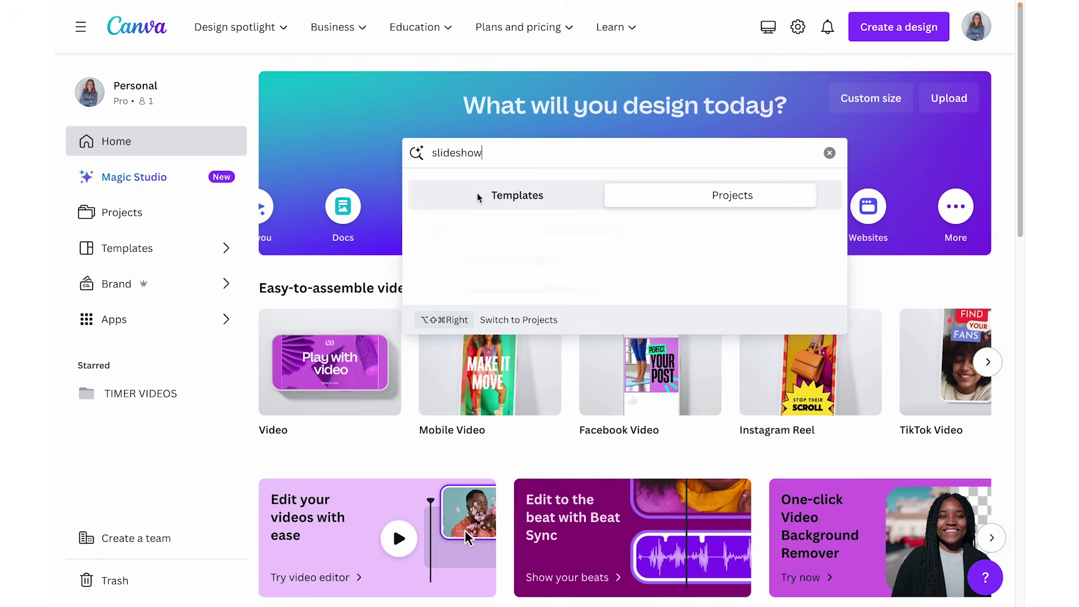
key(Return)
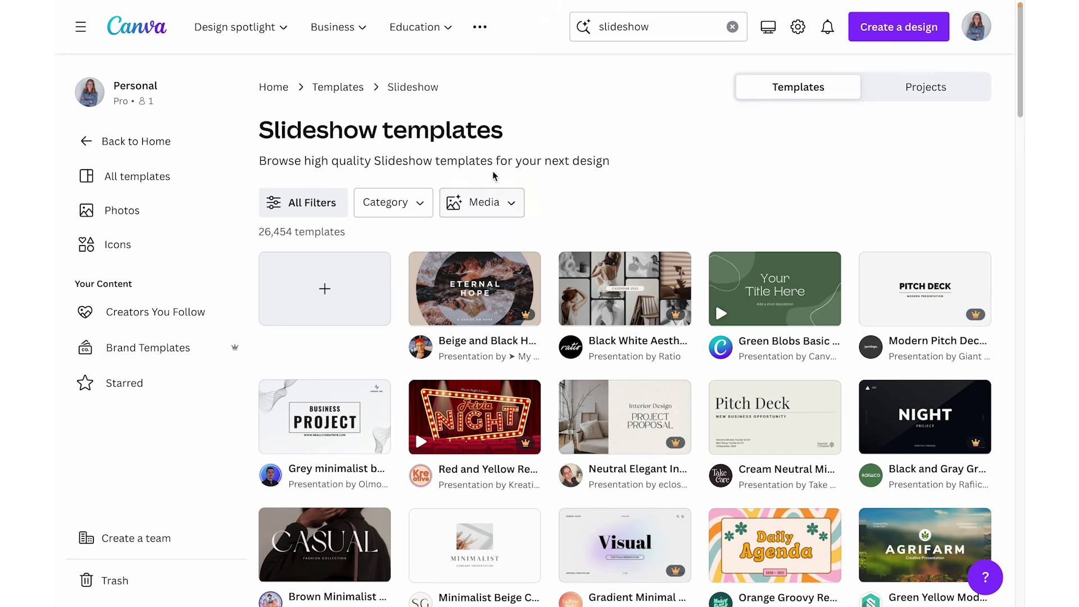
click(420, 203)
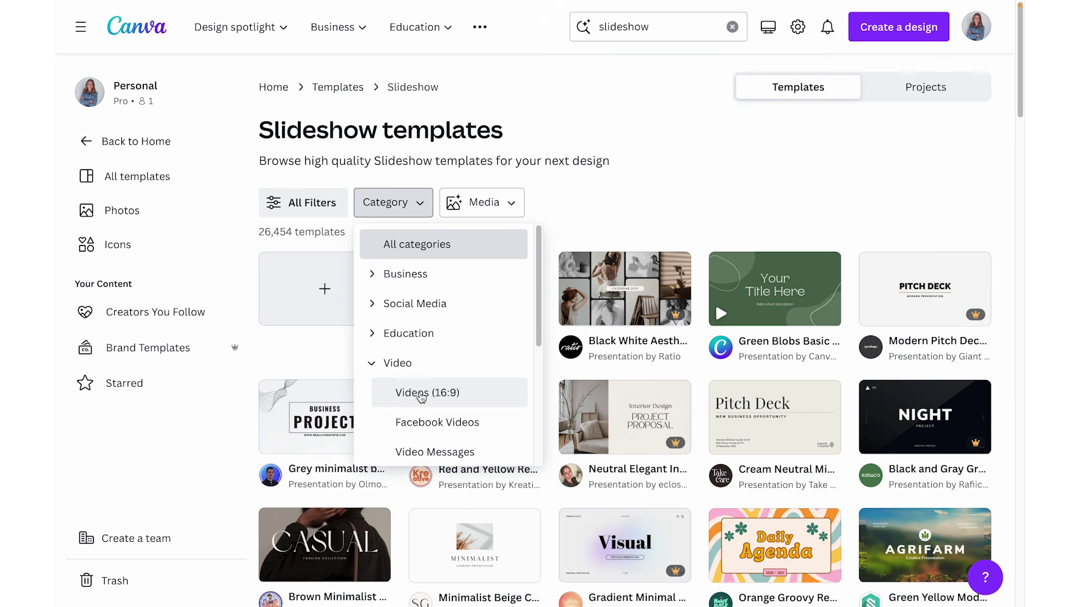
click(429, 393)
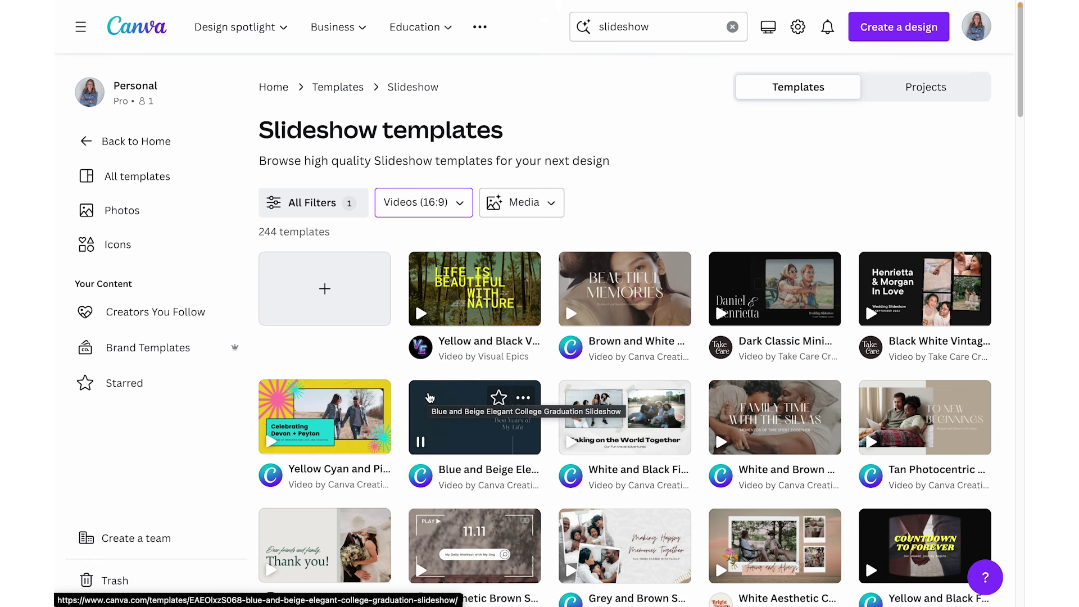
Browse the slideshow templates and preview the pages of the Yellow Cyan and Pink Pop Frames Love Slideshow.
scroll(430, 397, down, 7)
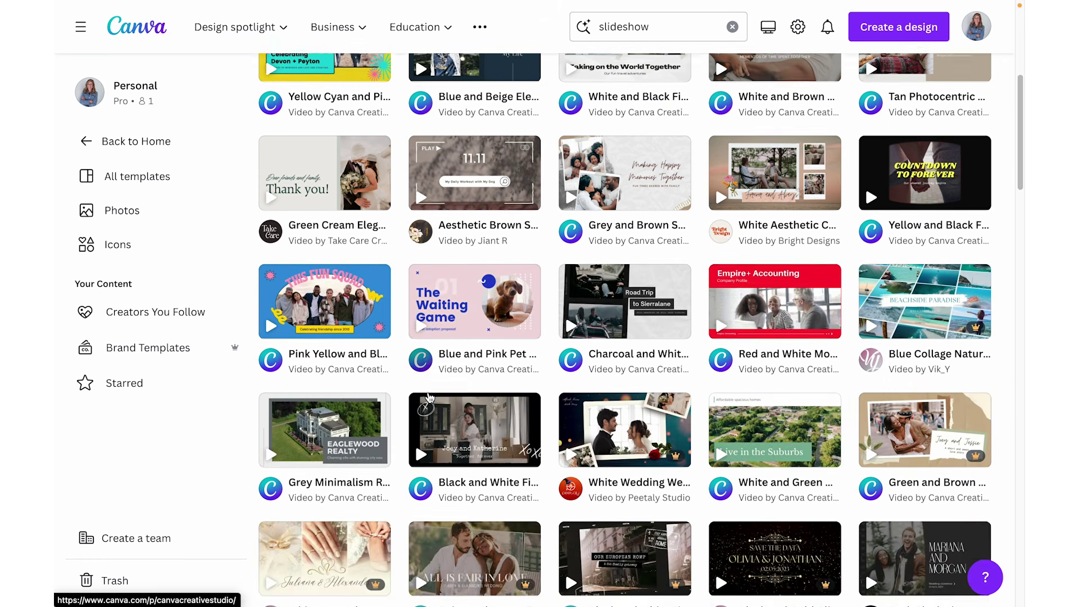
scroll(429, 398, down, 14)
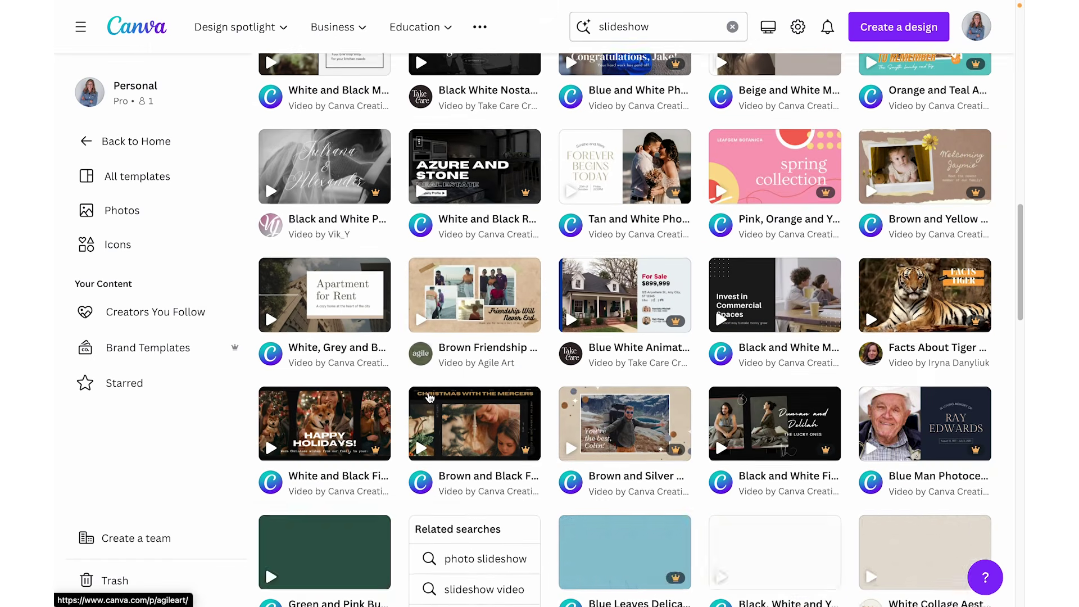
scroll(430, 397, down, 6)
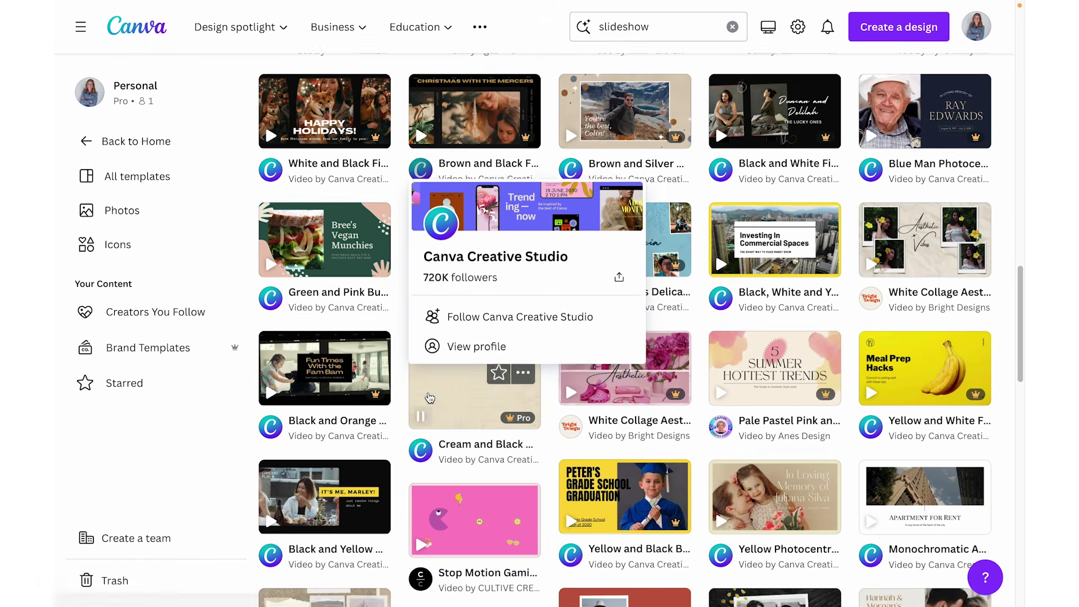
scroll(430, 397, up, 20)
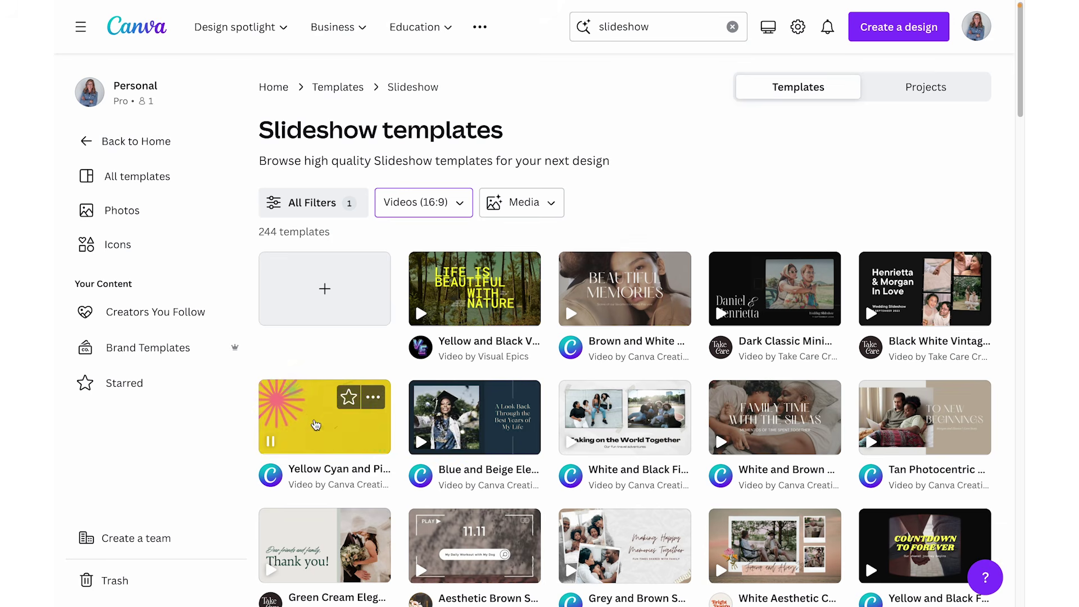
click(312, 418)
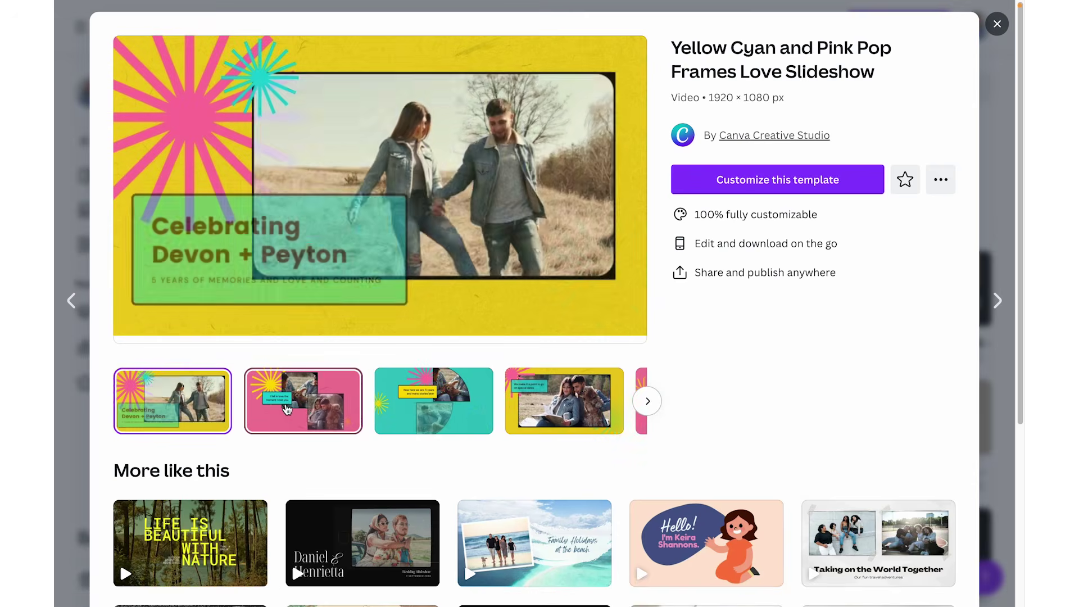
click(283, 408)
click(393, 412)
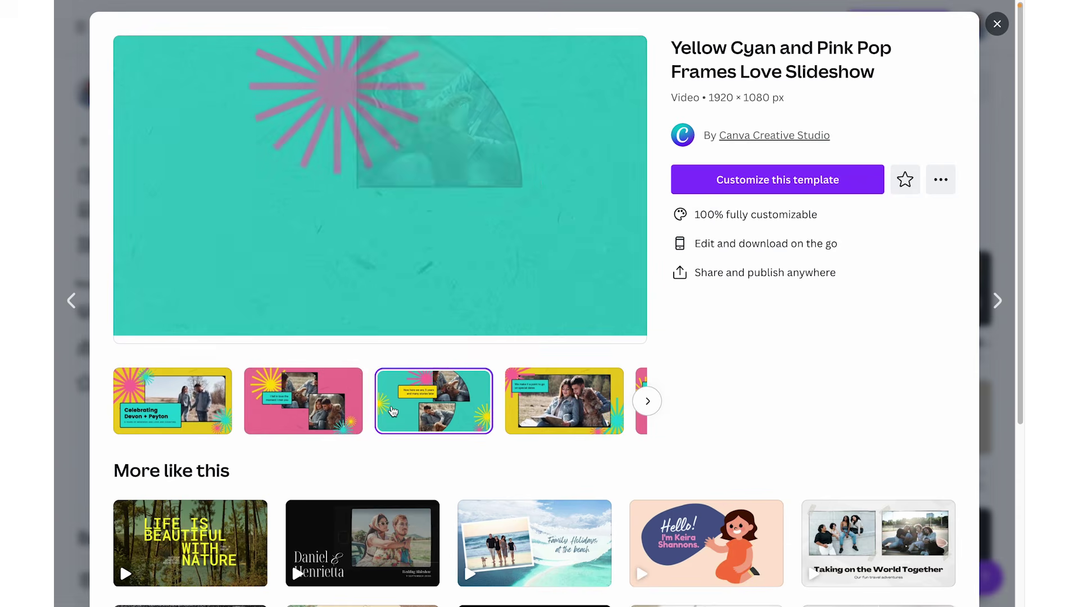
click(551, 429)
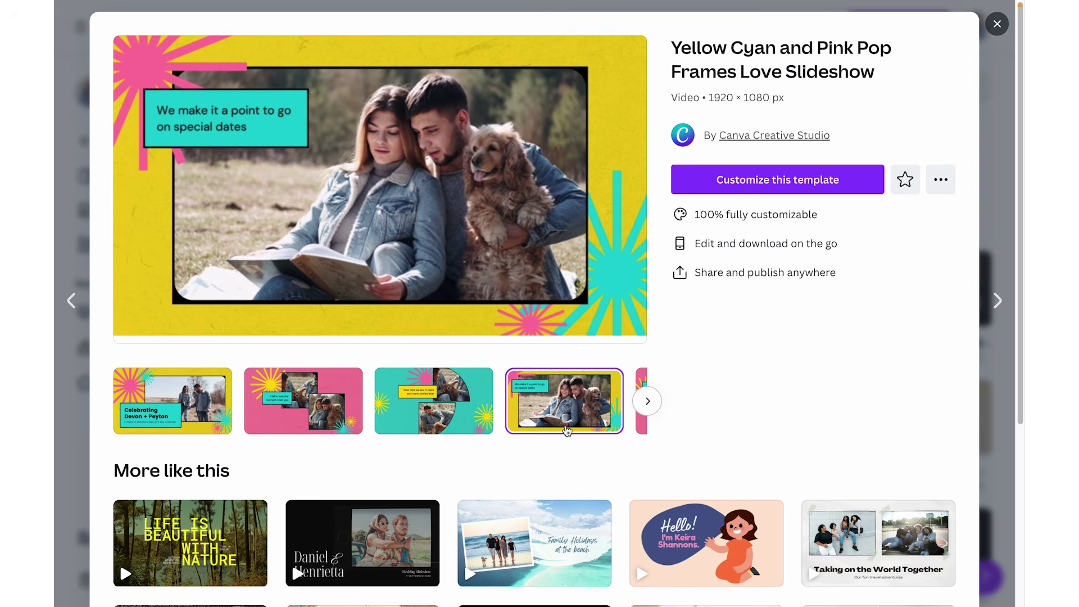
click(996, 28)
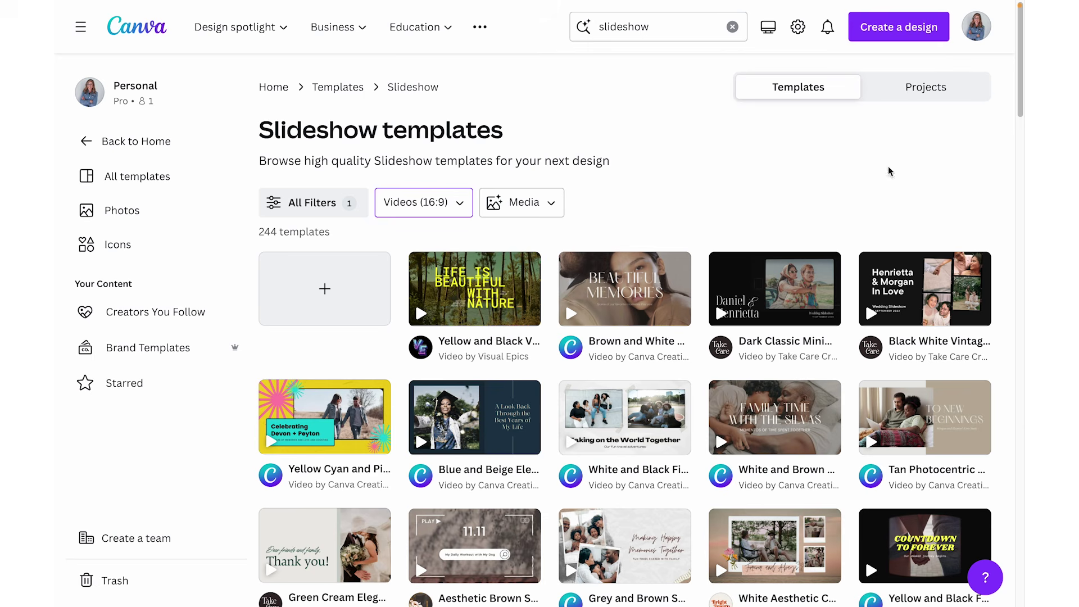
Preview the Aesthetic Brown Search Bar Daily Vlog YouTube Intro Video template and close it.
scroll(845, 241, down, 1)
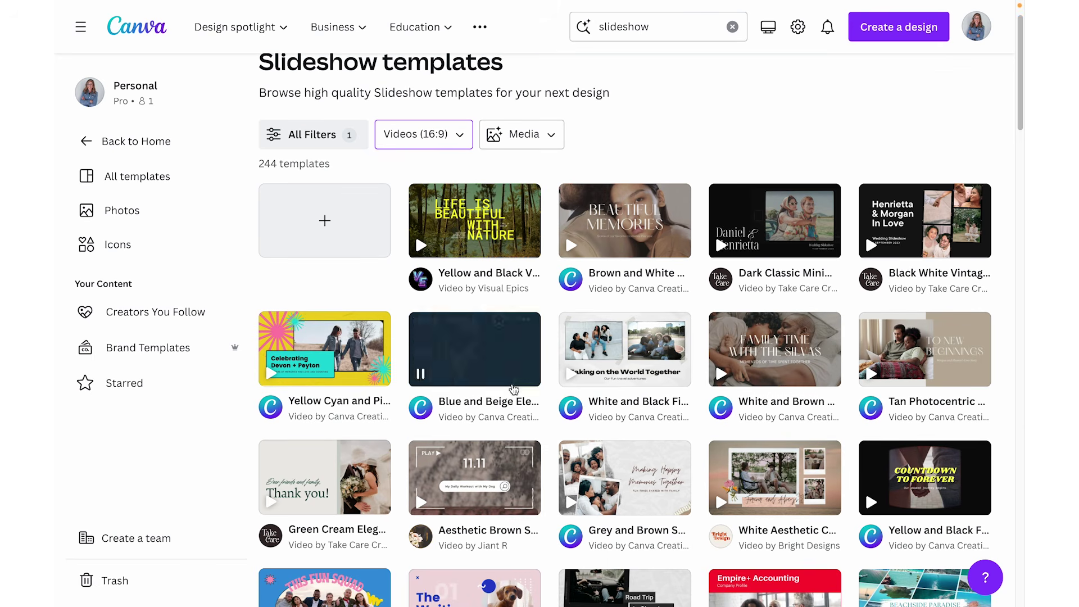
click(456, 473)
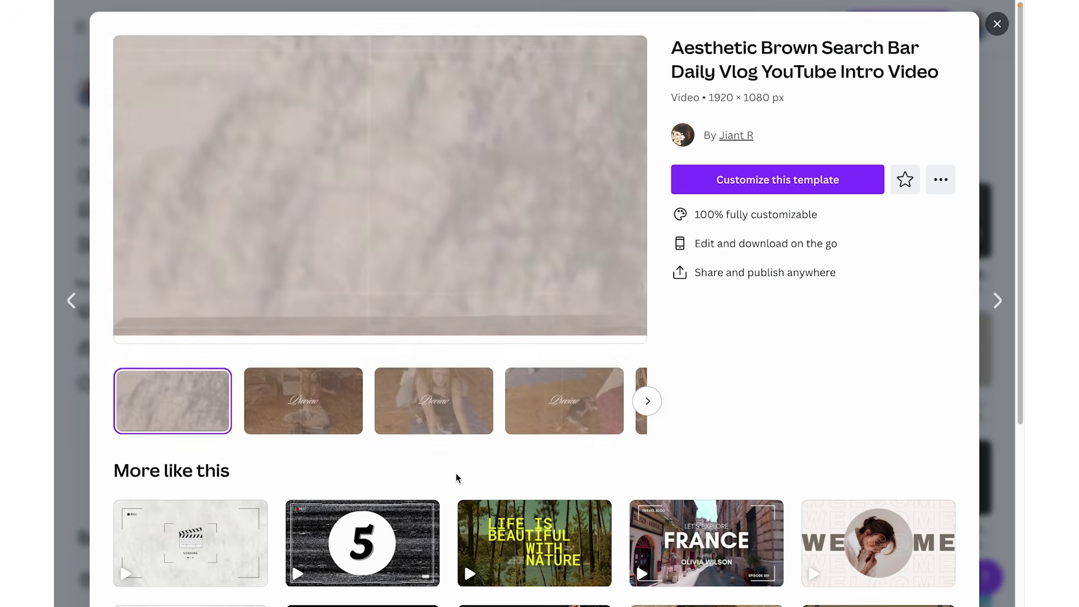
click(997, 24)
Preview the Orange and Teal Adventure Time Family Travel Memories Slideshow's second and third pages and open the template for customizing.
scroll(695, 349, down, 1)
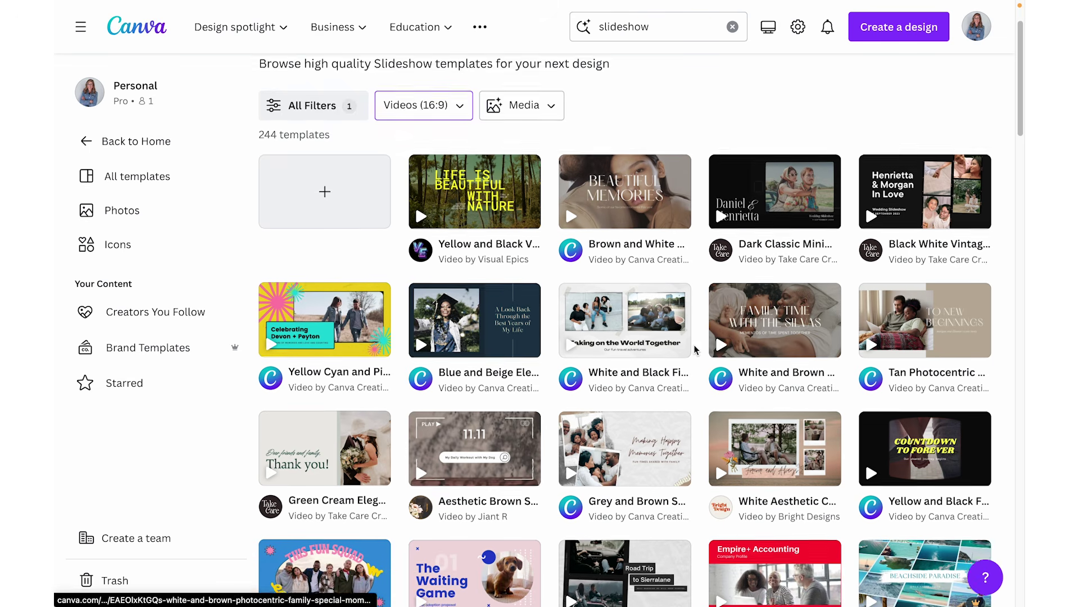
scroll(695, 349, down, 3)
scroll(695, 349, up, 5)
scroll(695, 349, down, 5)
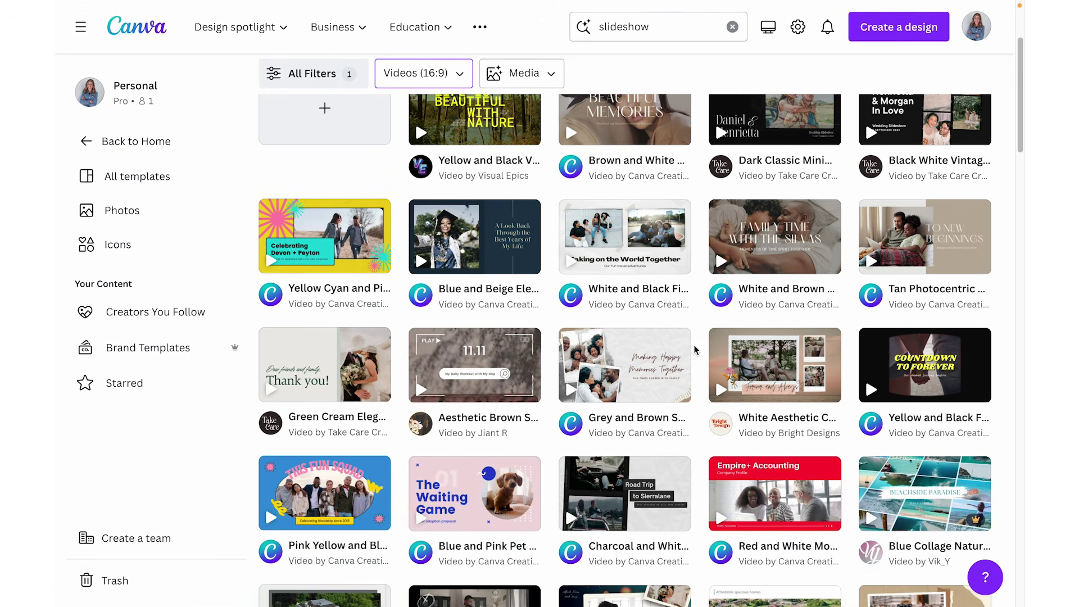
scroll(696, 349, down, 8)
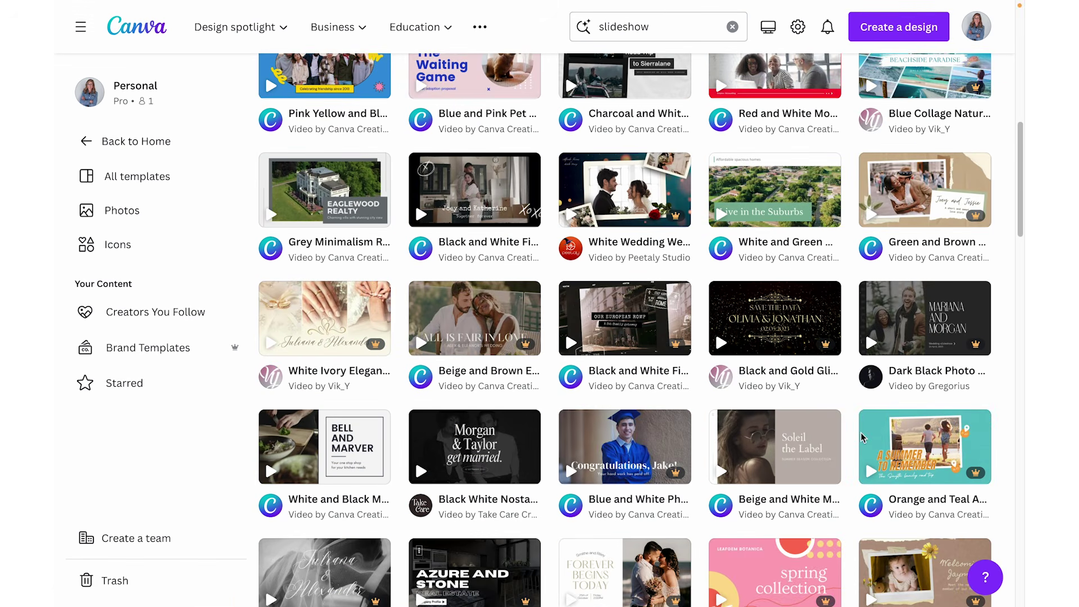
click(896, 448)
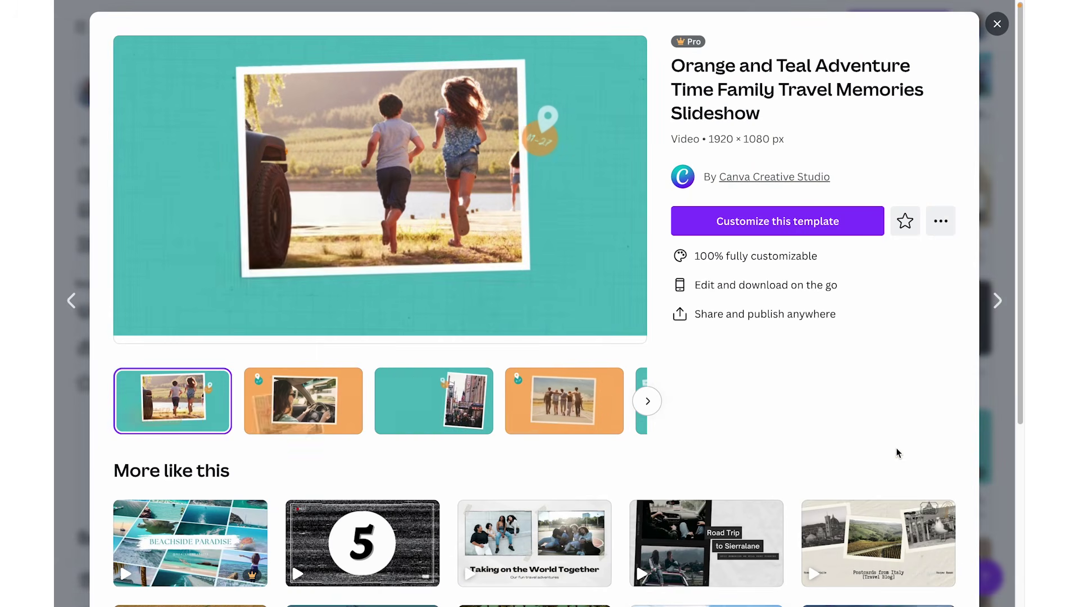
click(306, 403)
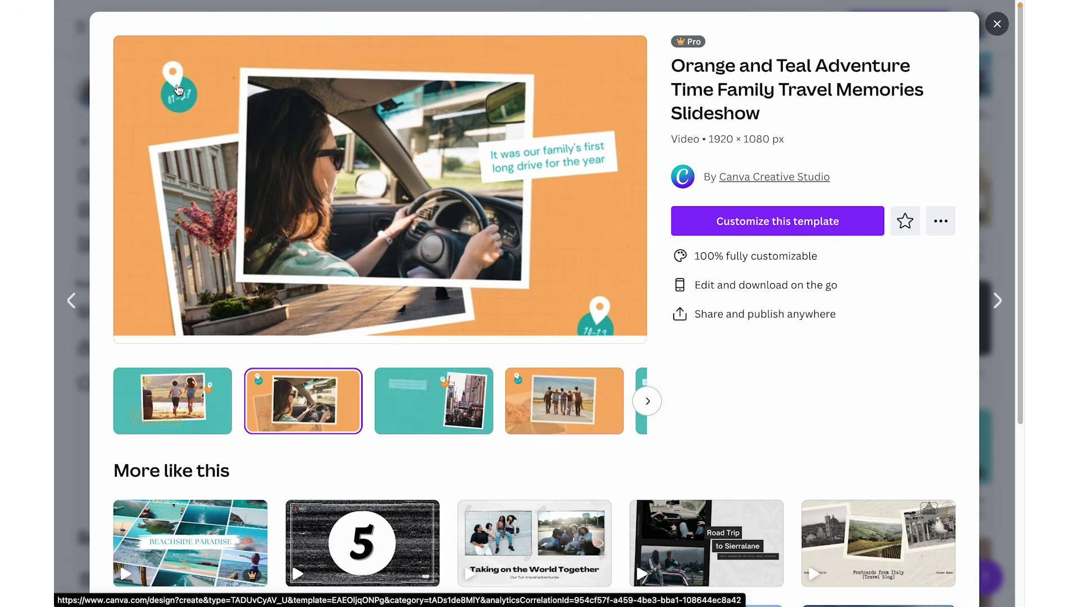
click(430, 413)
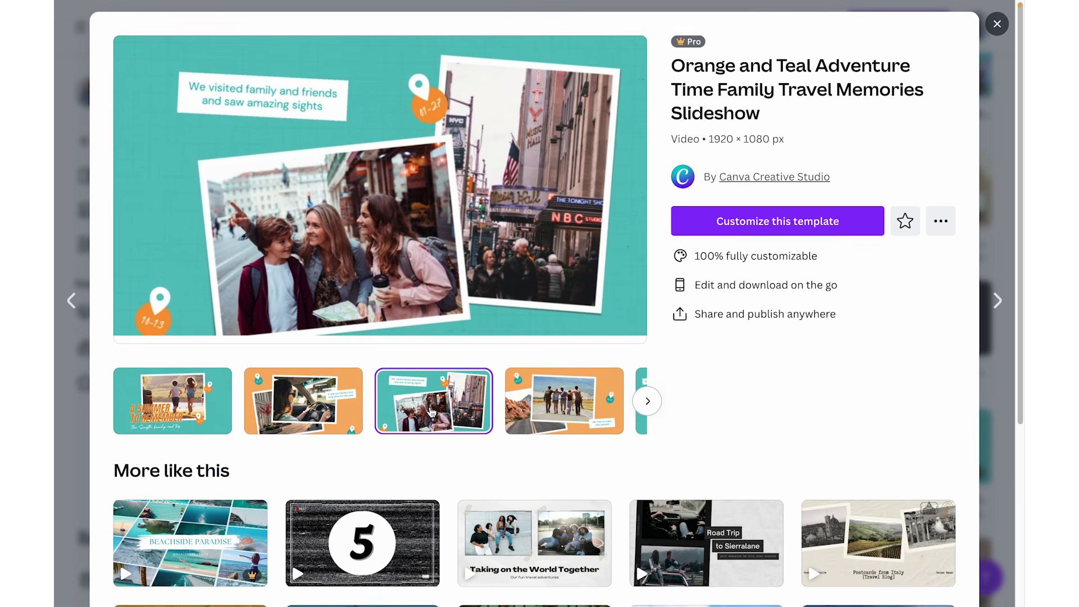
click(729, 228)
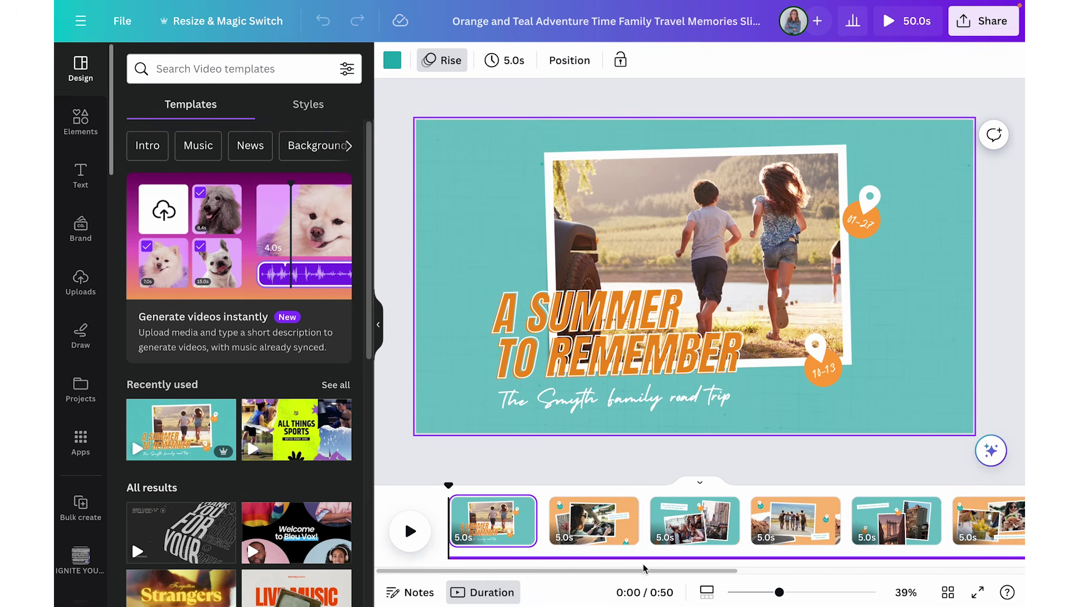
Scrub the playhead across the first two pages and play the opening of the slideshow from the start.
drag(637, 574, 585, 549)
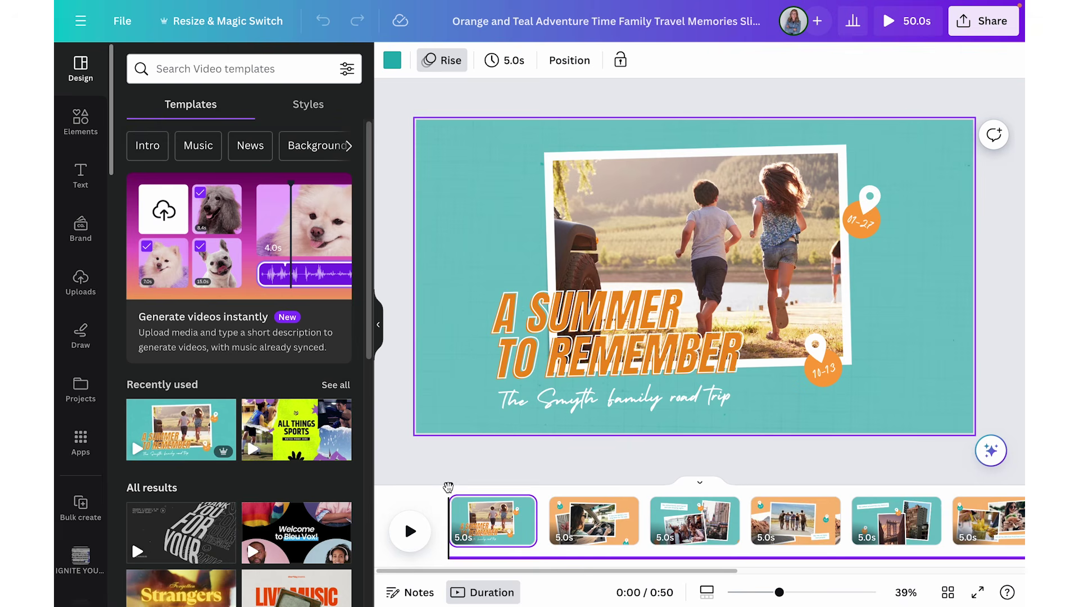
drag(448, 487, 494, 487)
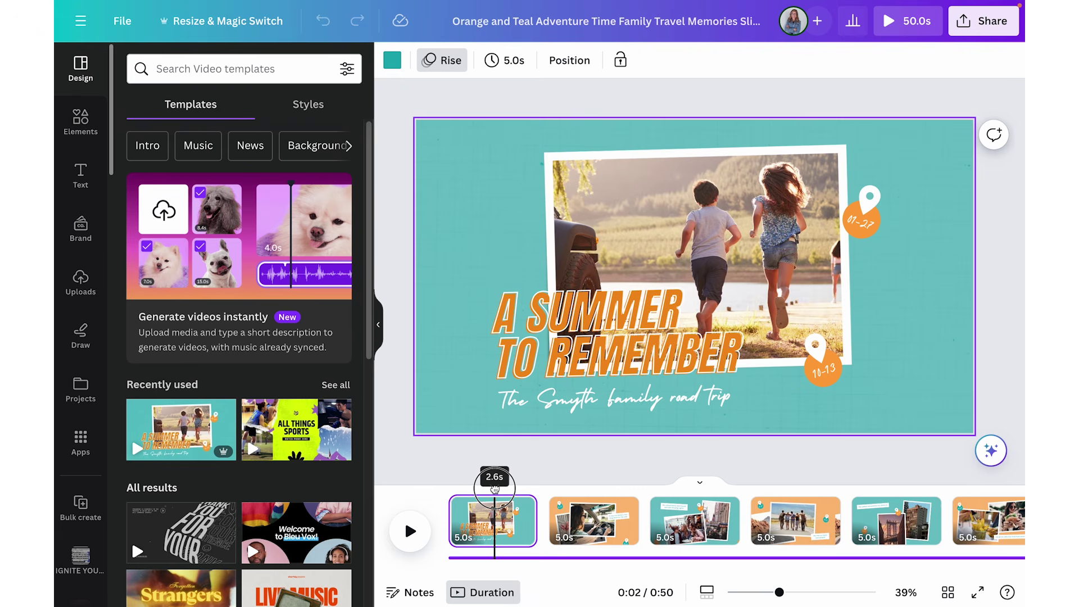
drag(495, 488, 613, 491)
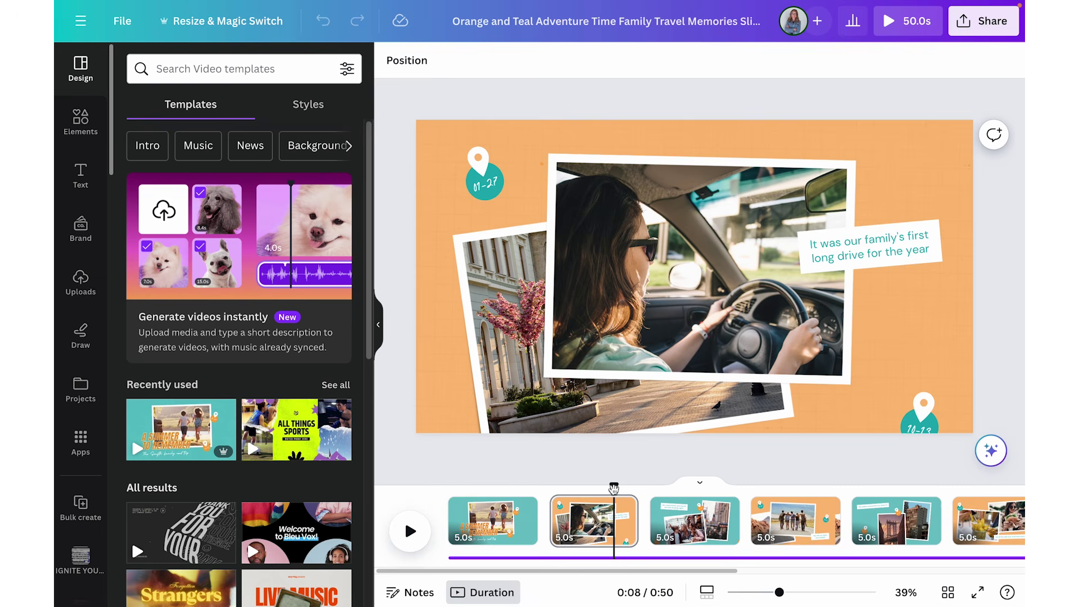
drag(613, 486, 433, 500)
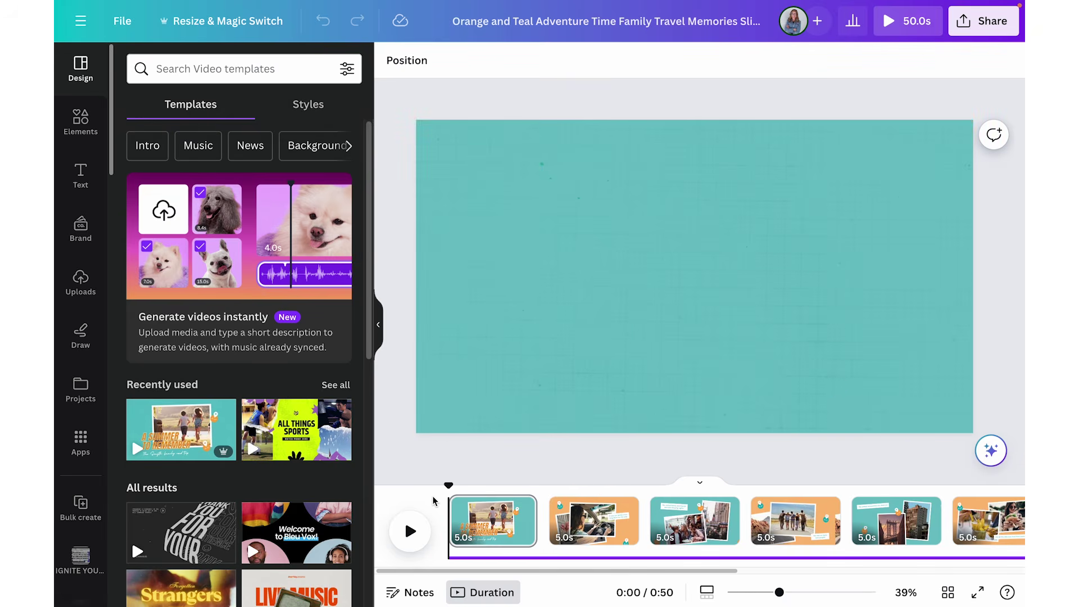
click(410, 532)
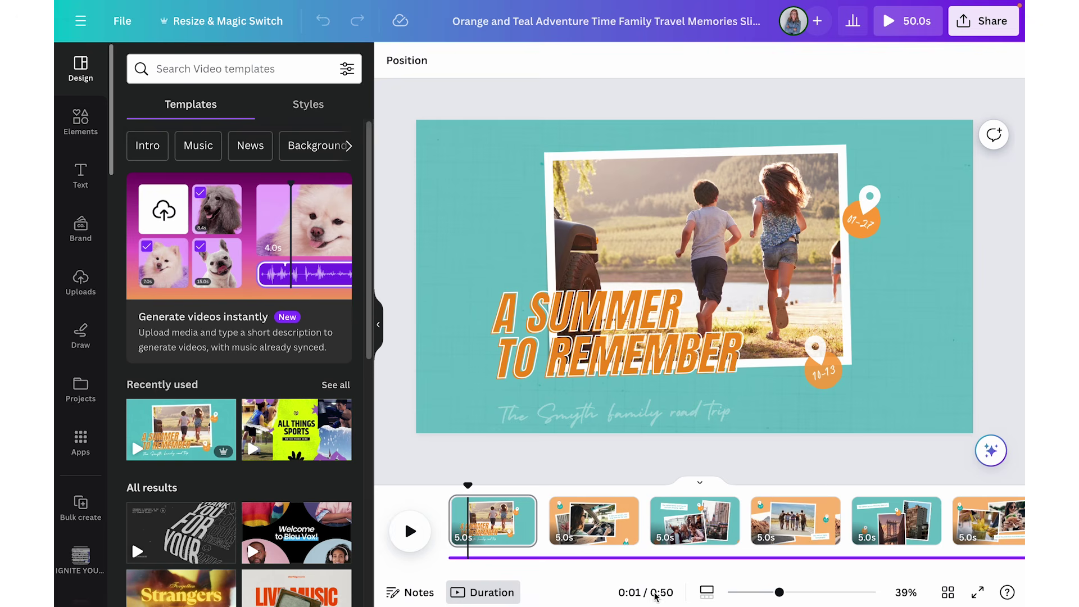
drag(468, 484, 574, 484)
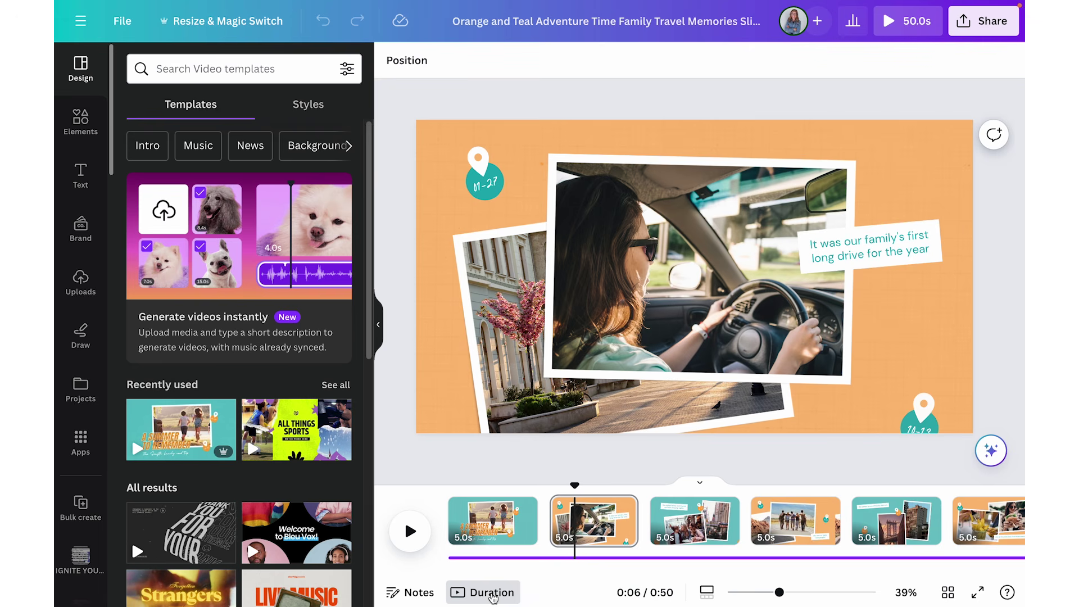
Toggle the page strip's Duration view off and back on, and expand the audio track beneath the pages.
click(493, 595)
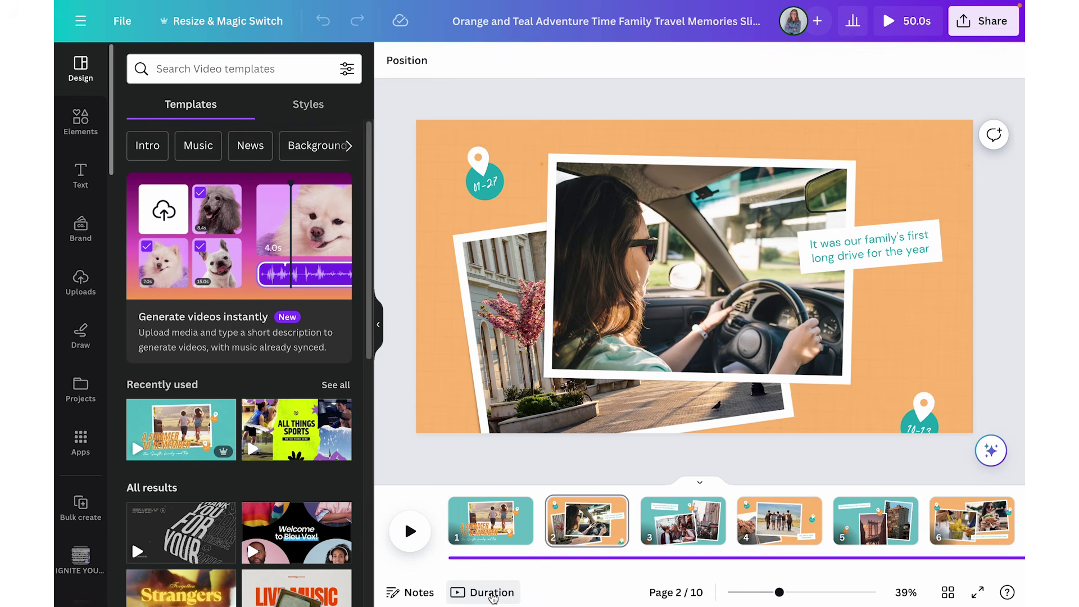
click(493, 595)
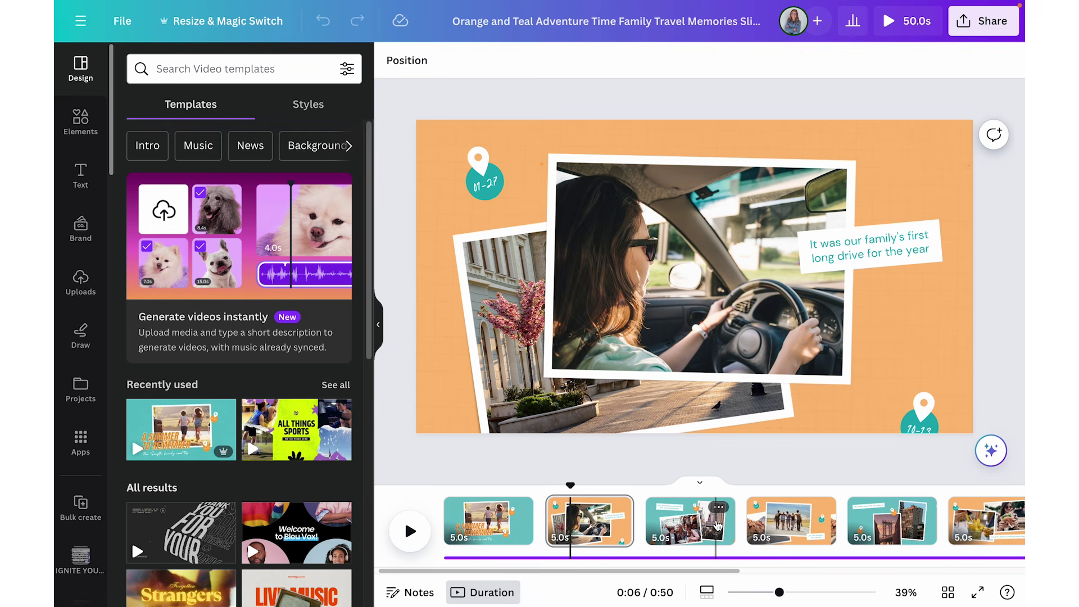
scroll(708, 539, right, 3)
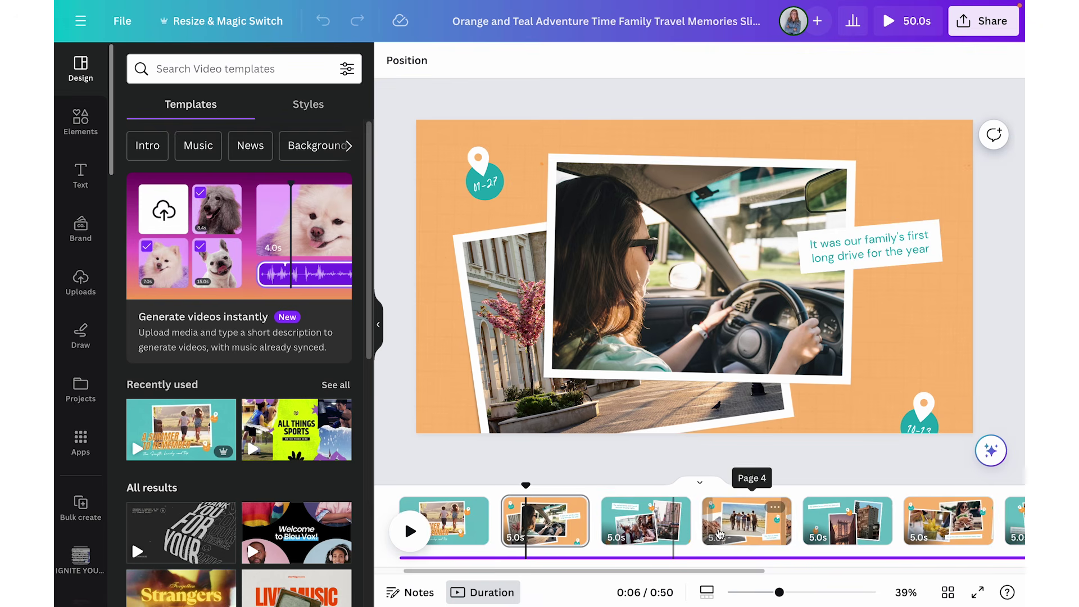
click(703, 558)
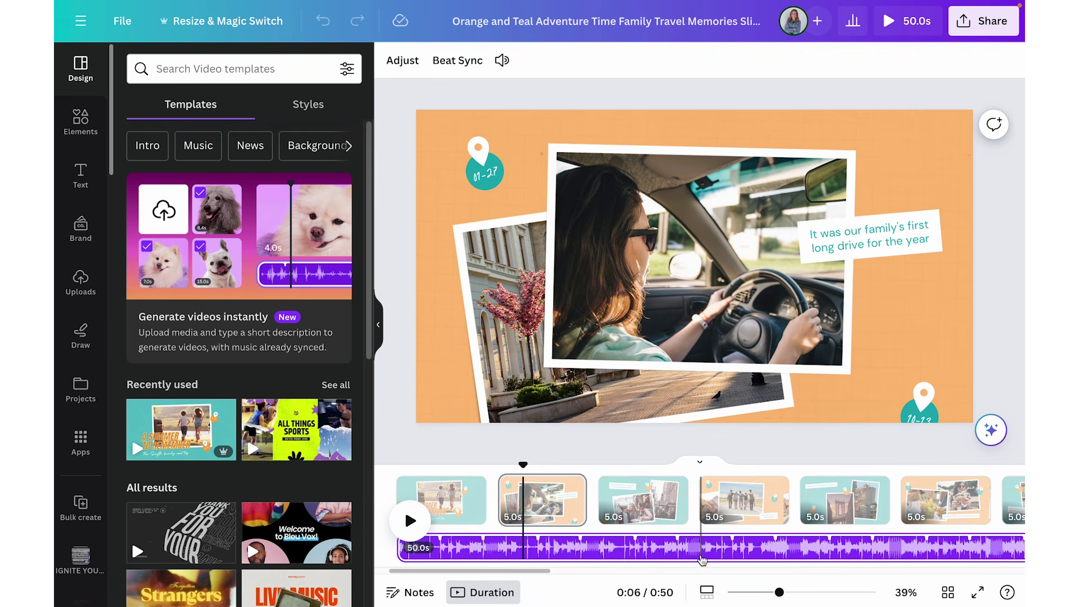
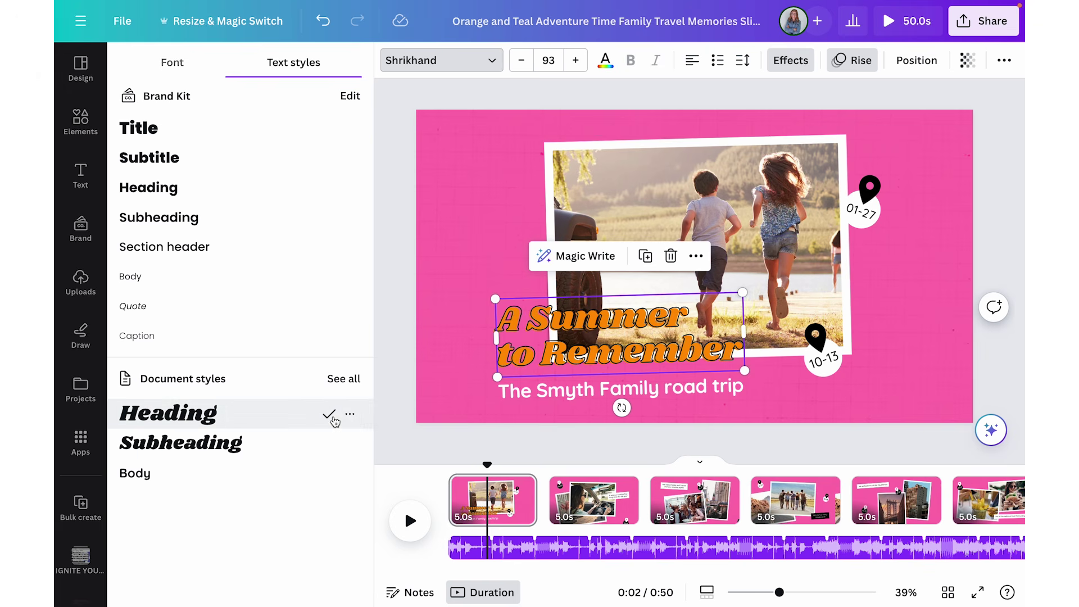
Show the font and usage details of the Heading style in the document styles.
click(348, 414)
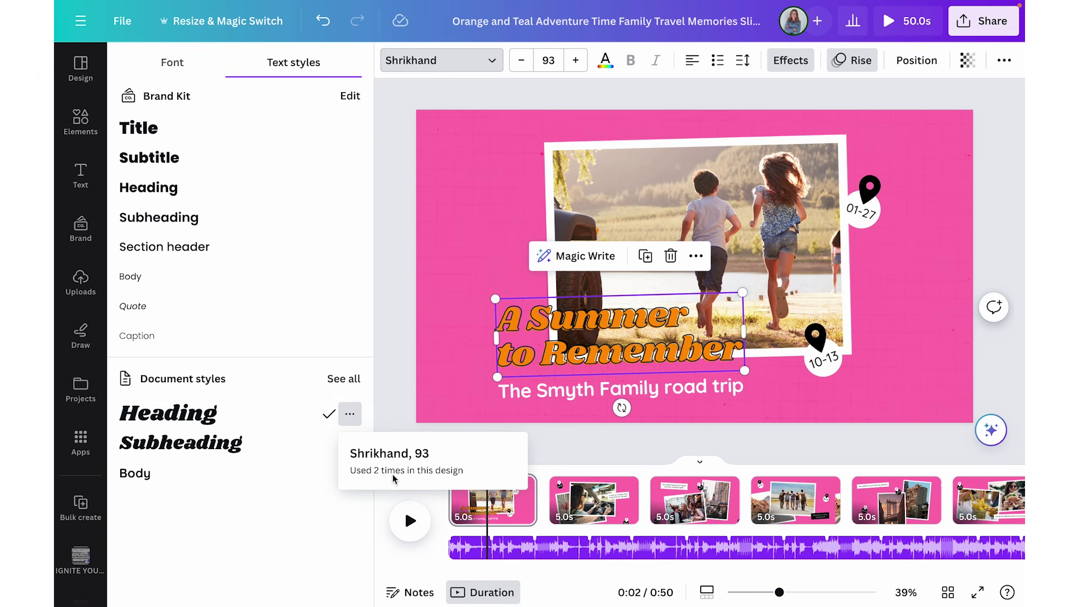
Try the Subheading document style on the "A Summer to Remember" title and switch it back to Heading.
click(241, 446)
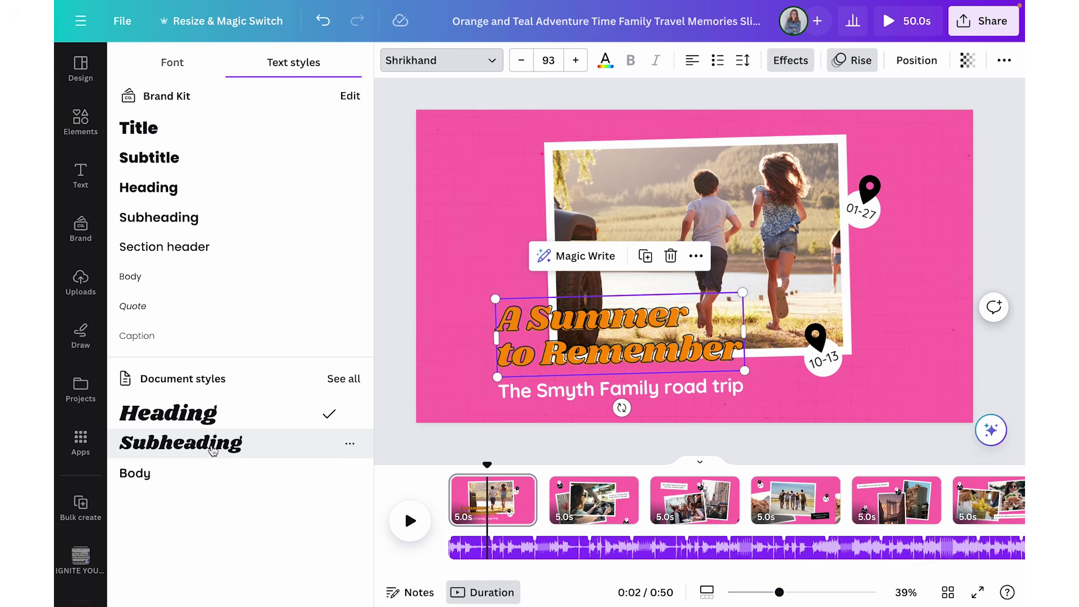
click(205, 426)
click(250, 443)
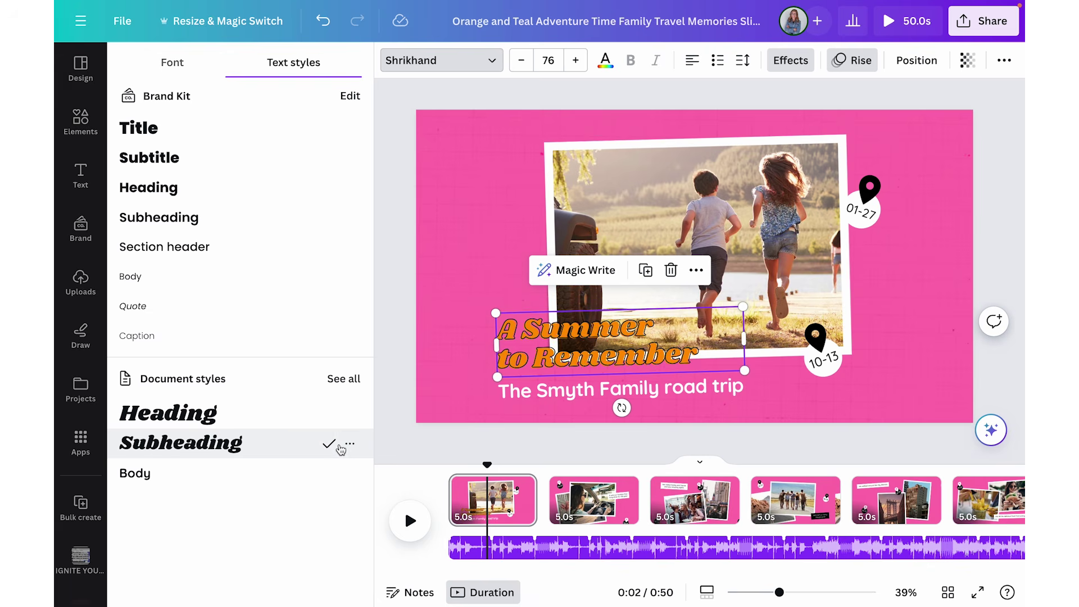
click(277, 414)
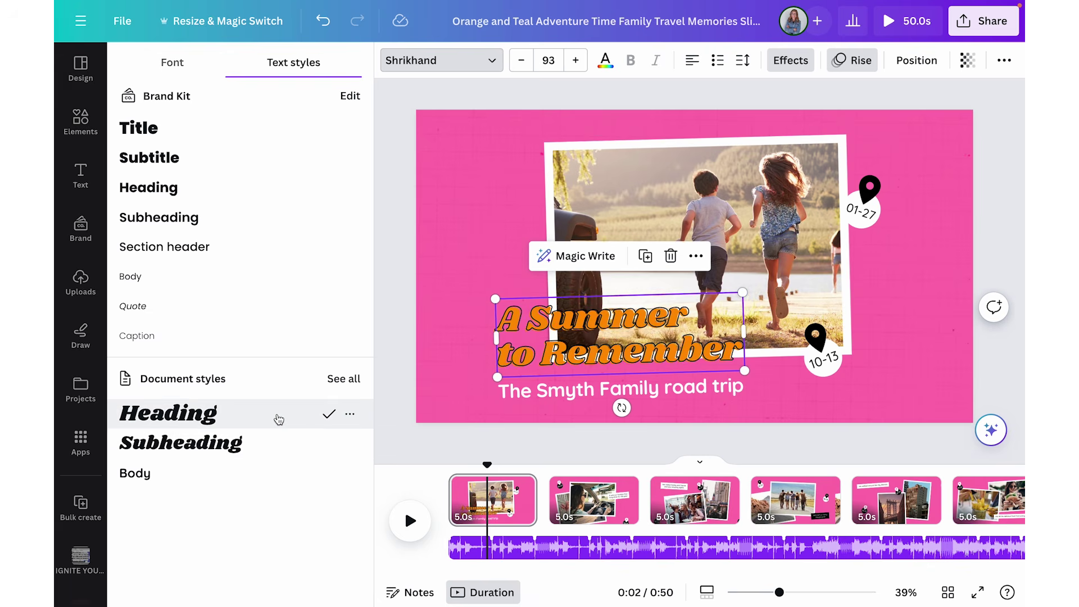
Browse the font categories for the title and filter the fonts to Retro.
click(169, 66)
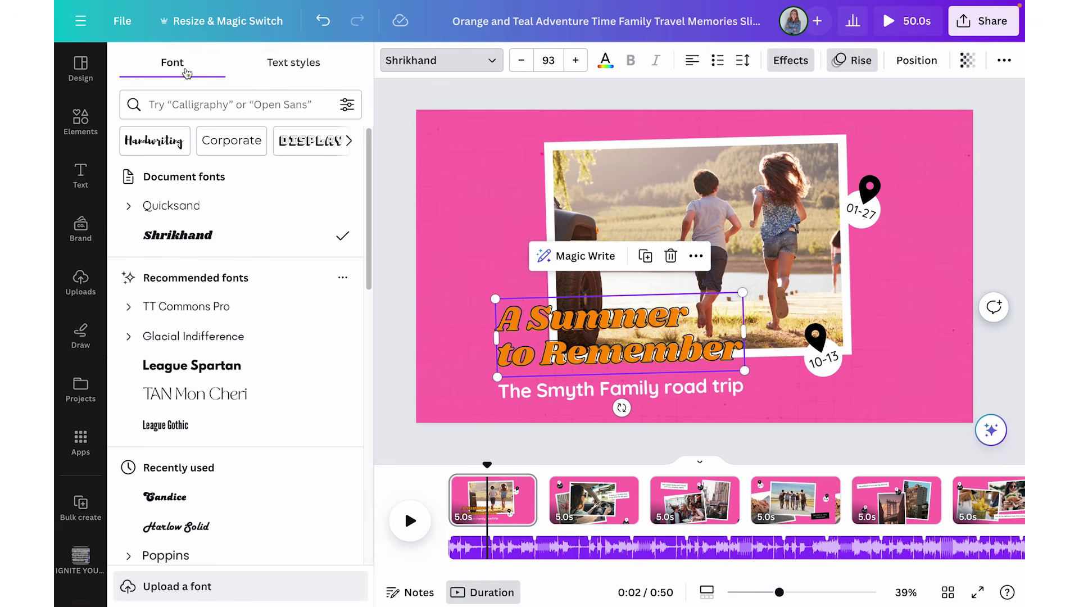
click(350, 141)
click(350, 144)
click(350, 145)
click(350, 145)
click(350, 145)
click(198, 142)
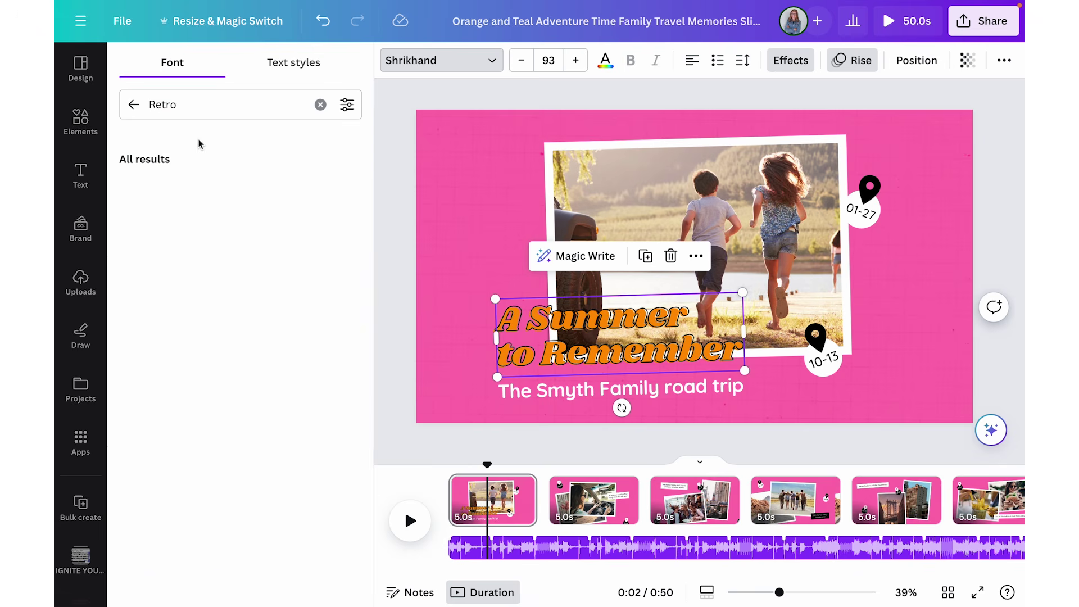
Try the Candice font on the title, replace Shrikhand with it across the design, and check the last page.
click(165, 279)
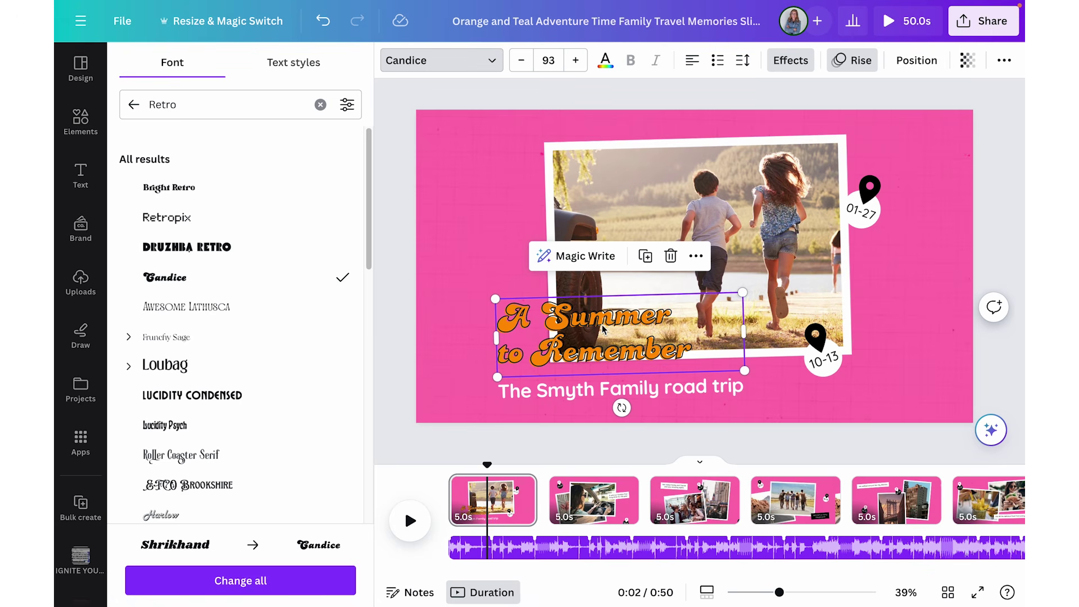
click(301, 583)
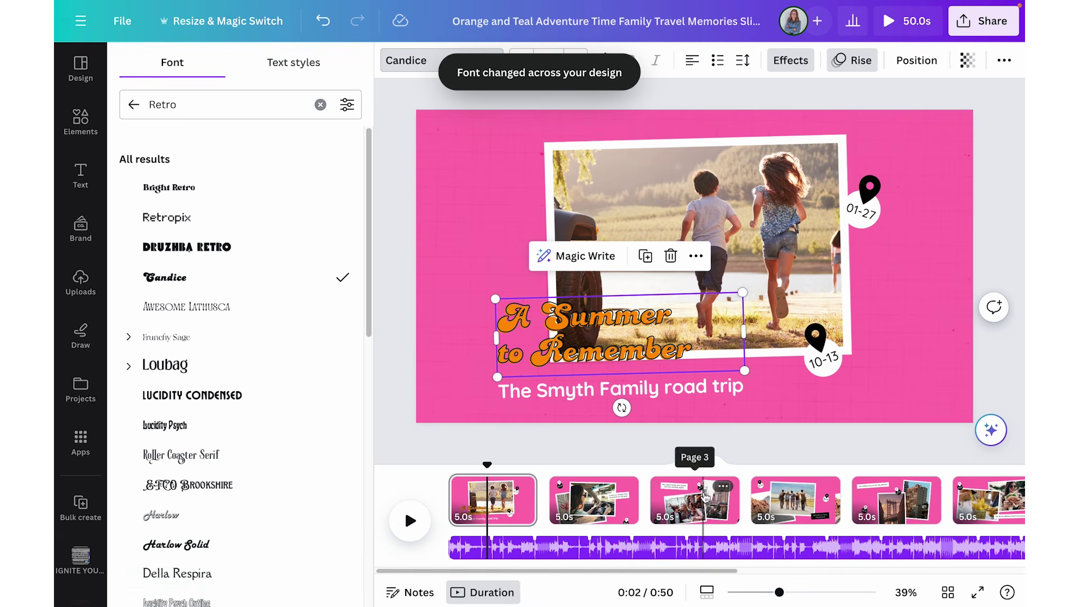
scroll(646, 497, right, 10)
click(919, 486)
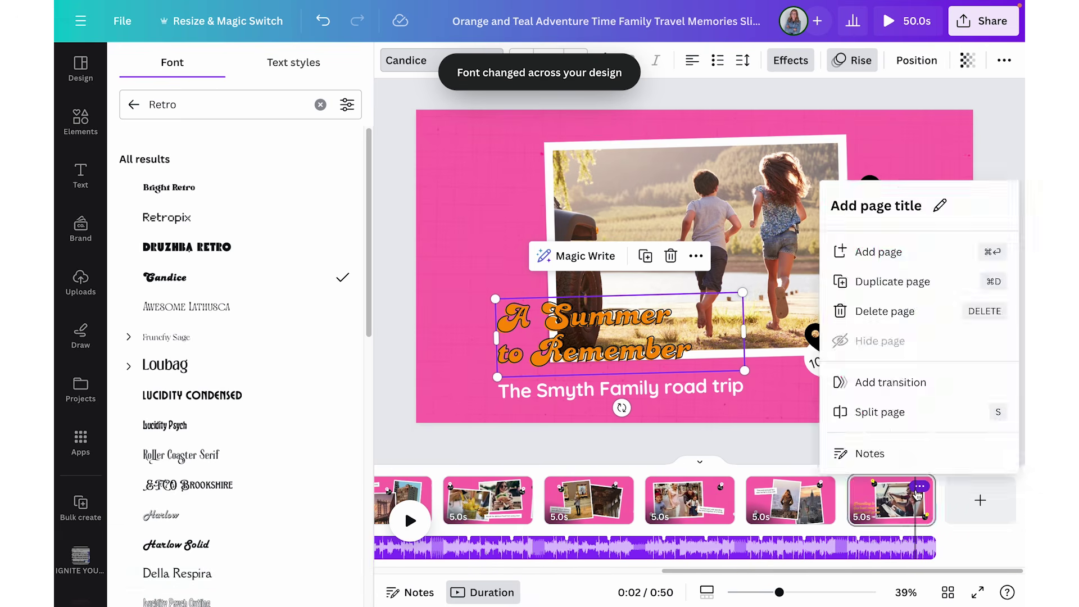
click(578, 329)
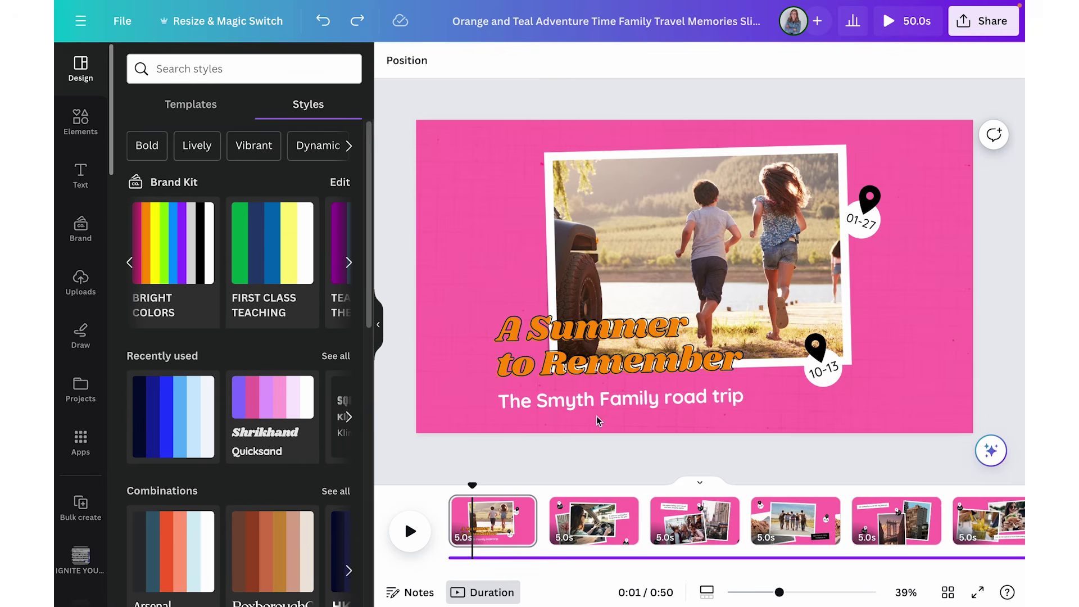
Give the "A Summer to Remember" title the Outline effect in black and recolor its text white.
click(559, 337)
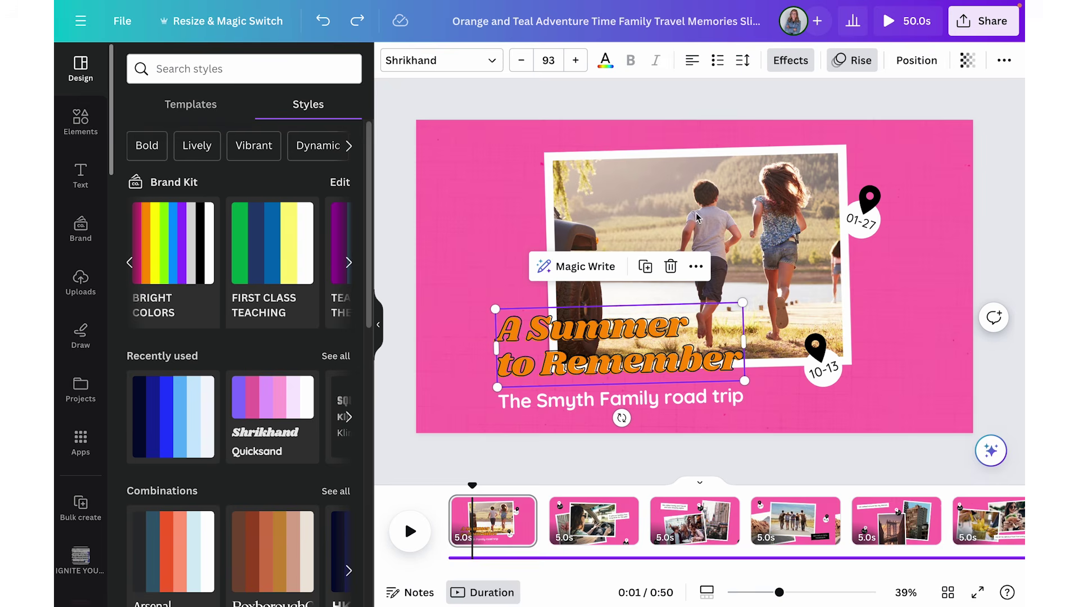
click(798, 70)
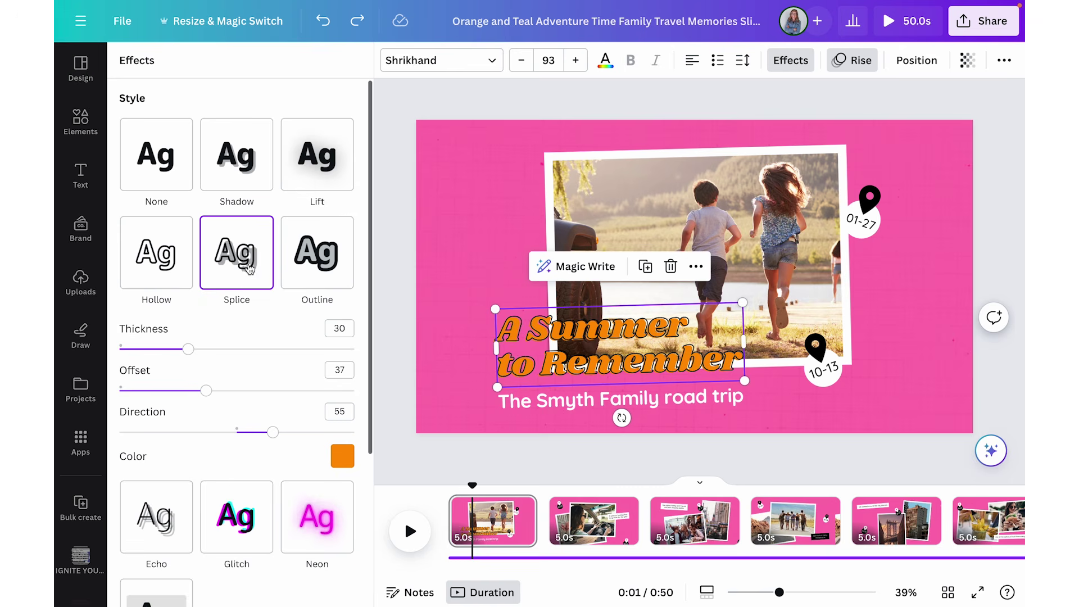
click(334, 256)
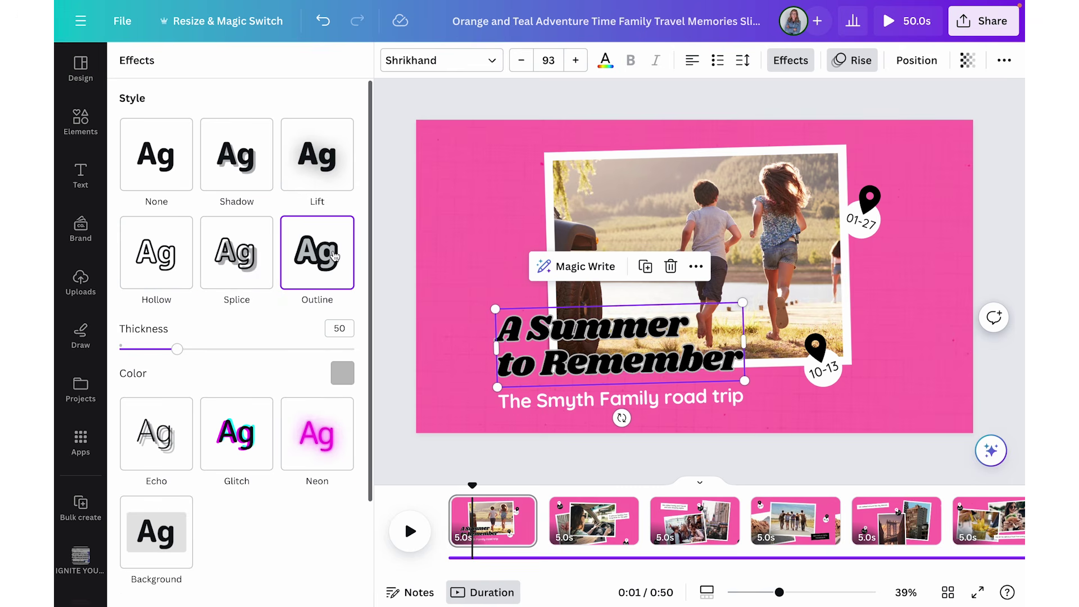
click(340, 377)
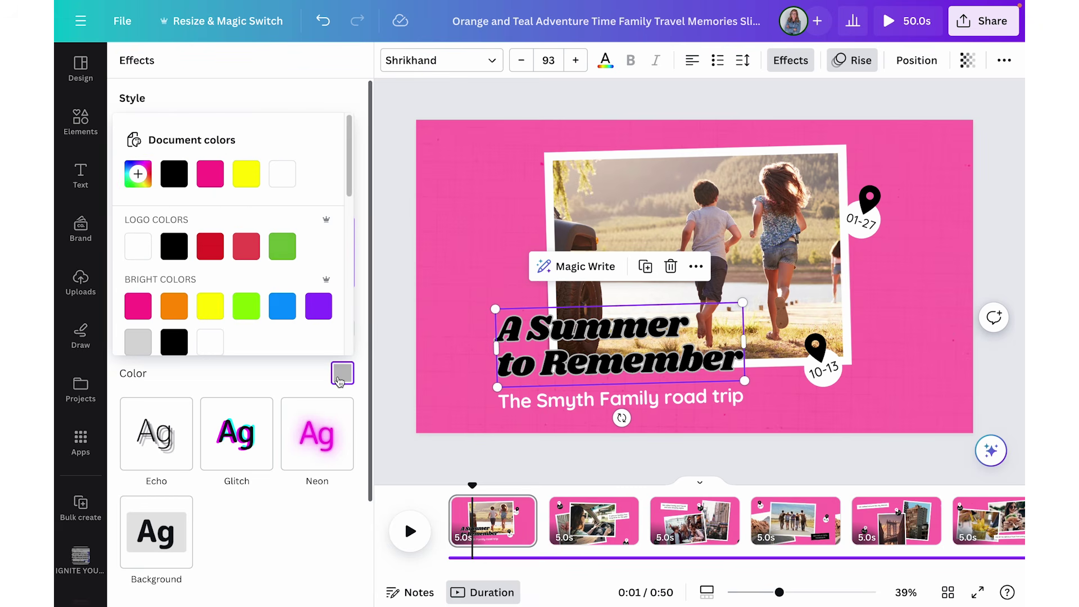
click(174, 181)
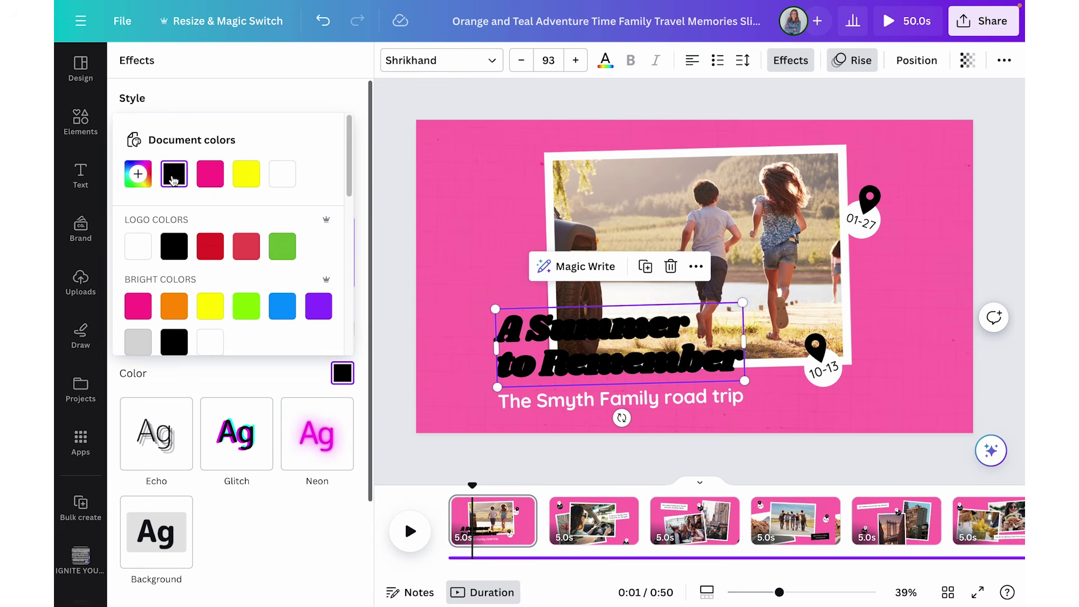
click(604, 63)
click(295, 150)
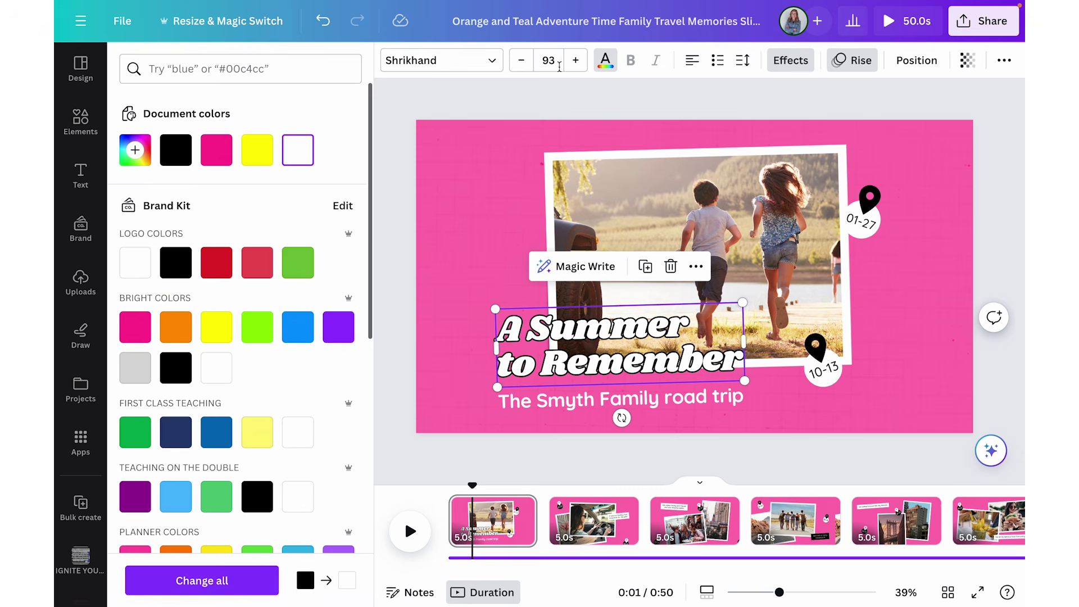
Set the title's font size to 100 and widen its text box so the title fits on two lines.
click(549, 60)
text(100)
key(Return)
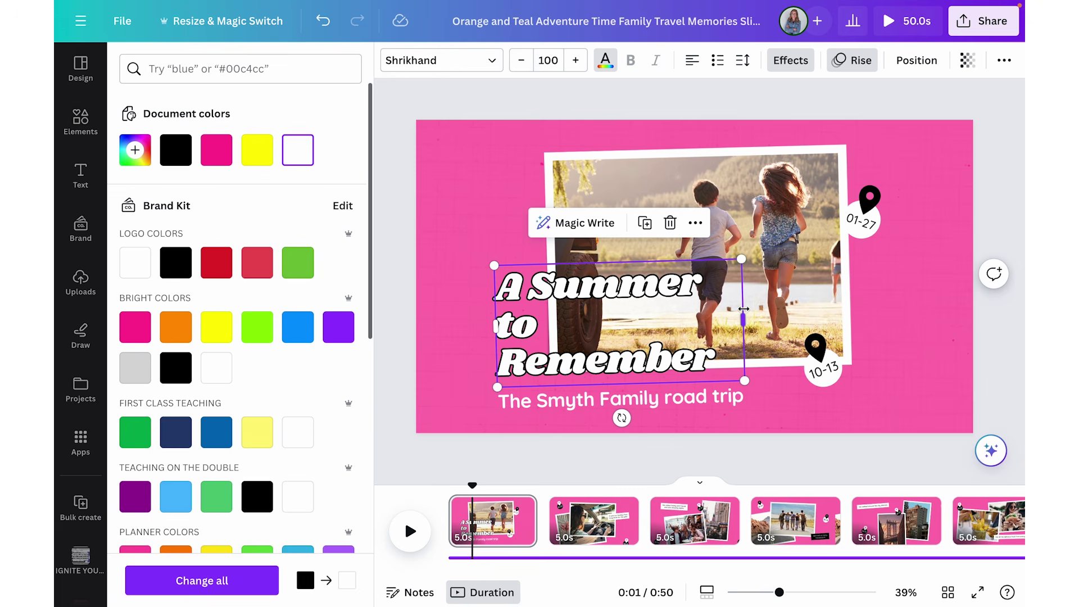
drag(743, 308, 774, 317)
click(501, 200)
Copy the title's style onto the "Traveling is the best way to learn and grow" text on page 10.
click(527, 383)
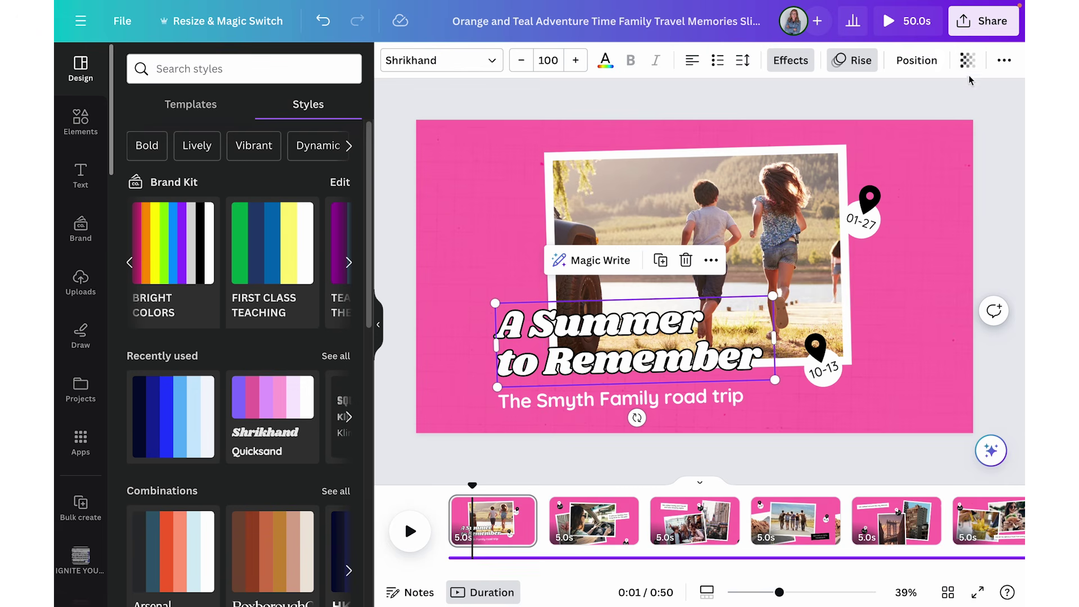
click(1003, 60)
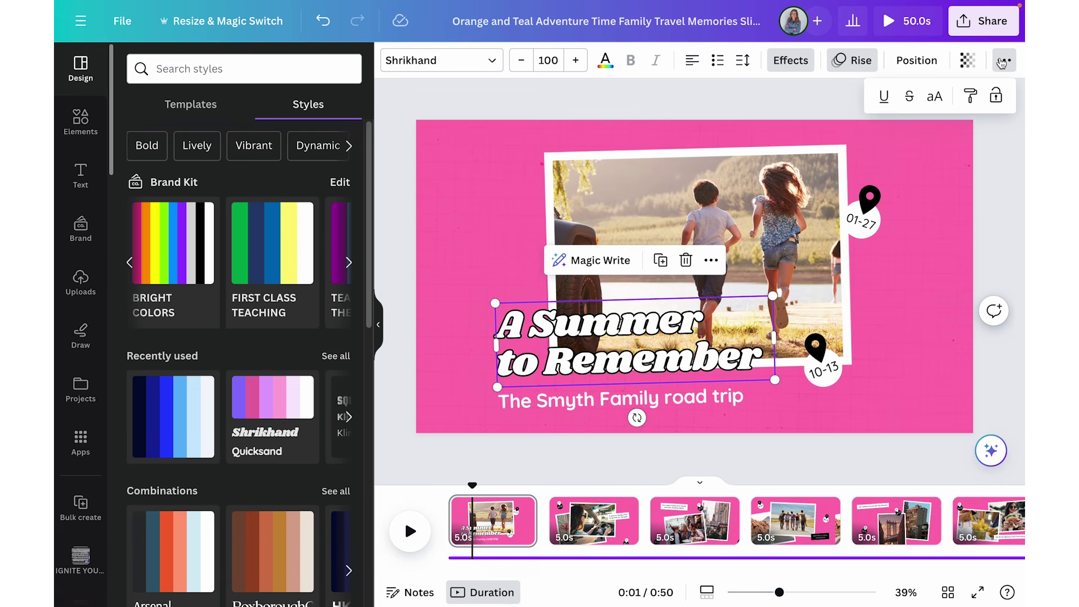
click(974, 100)
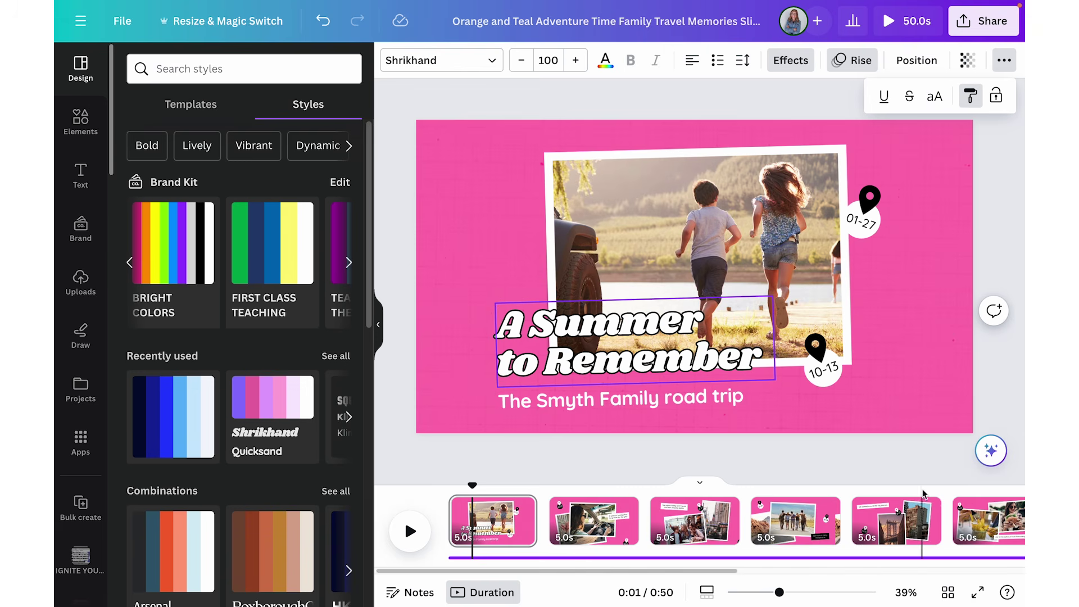
scroll(917, 514, right, 10)
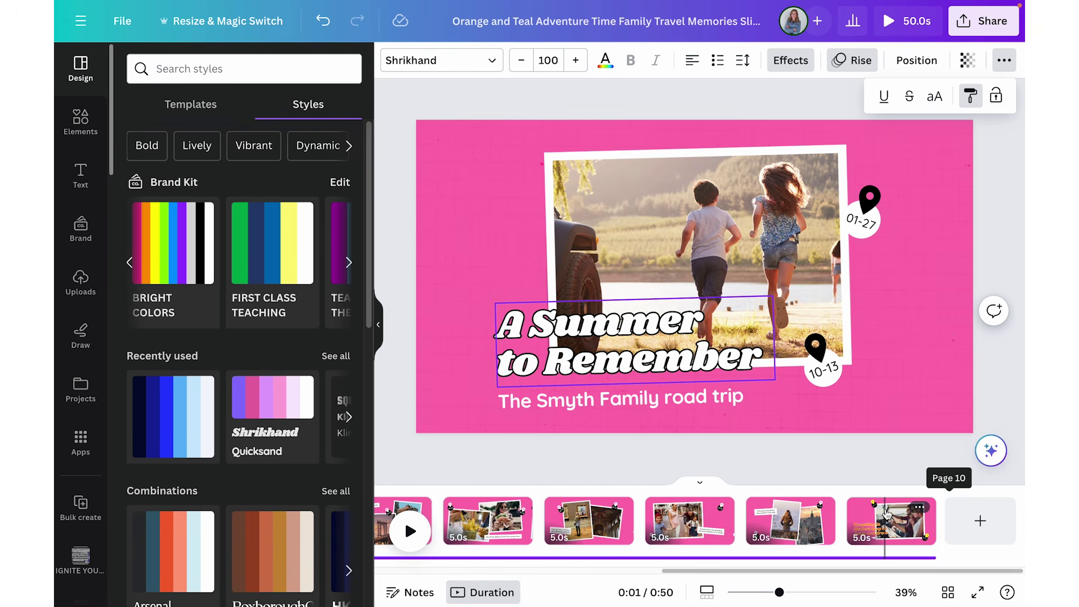
click(886, 515)
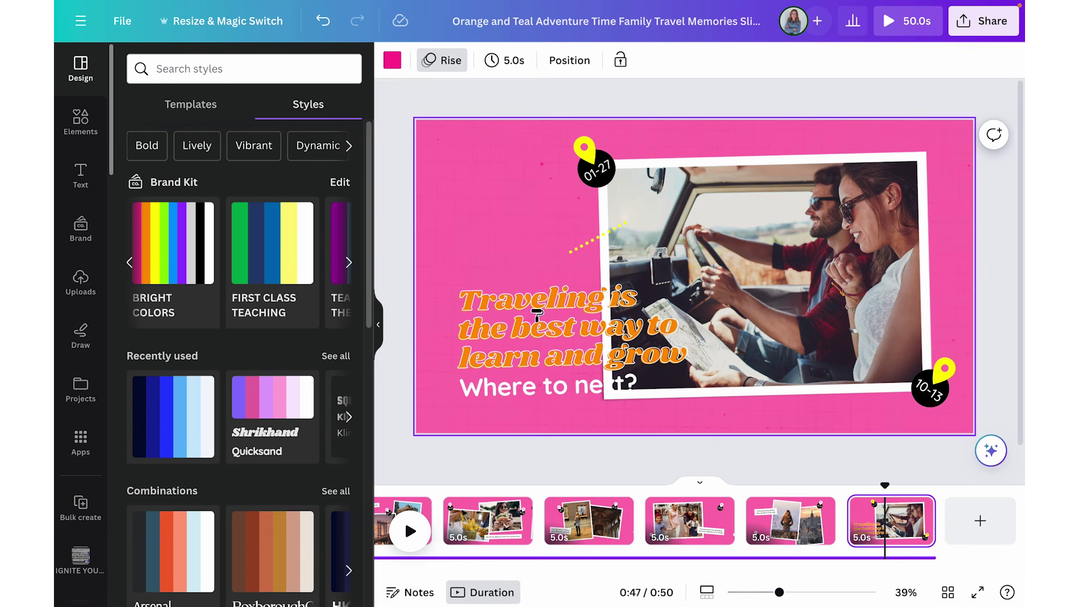
click(530, 330)
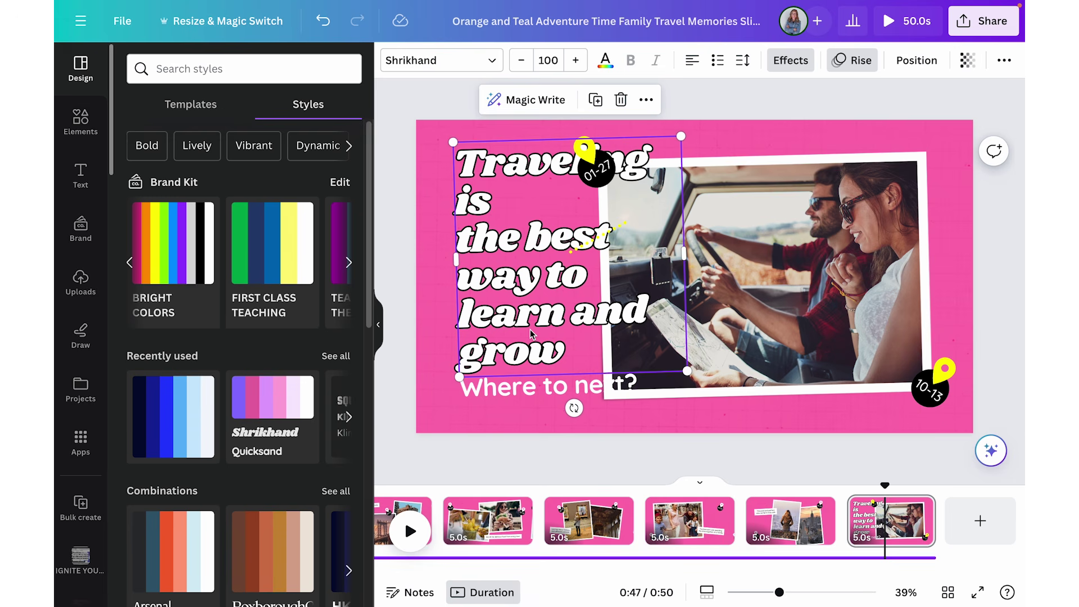
Try copying the heading's style onto the "Where to next?" text on page 10 and undo it.
click(1004, 61)
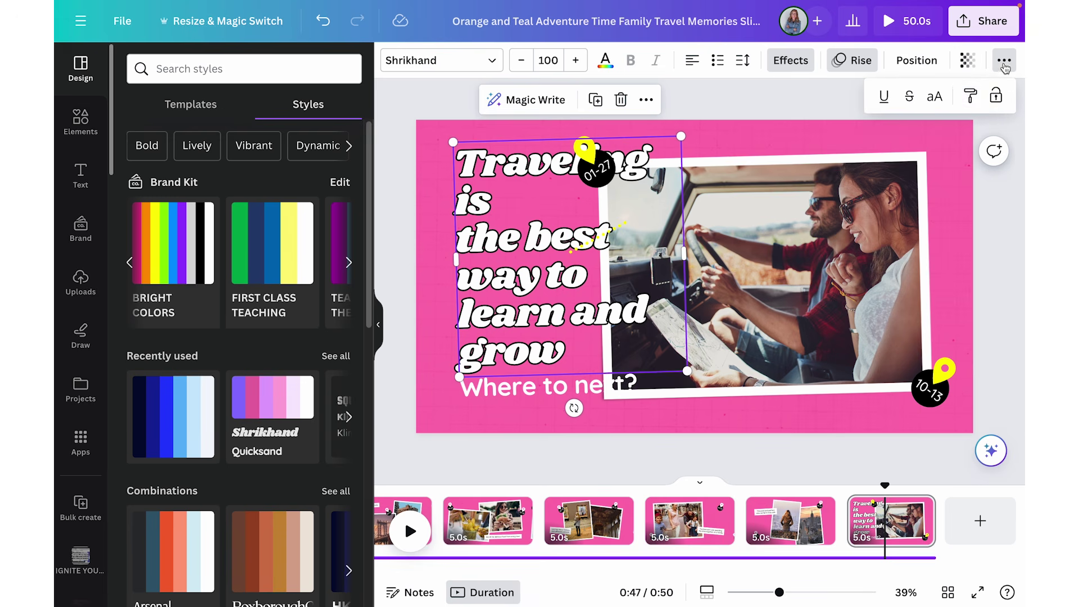
click(969, 96)
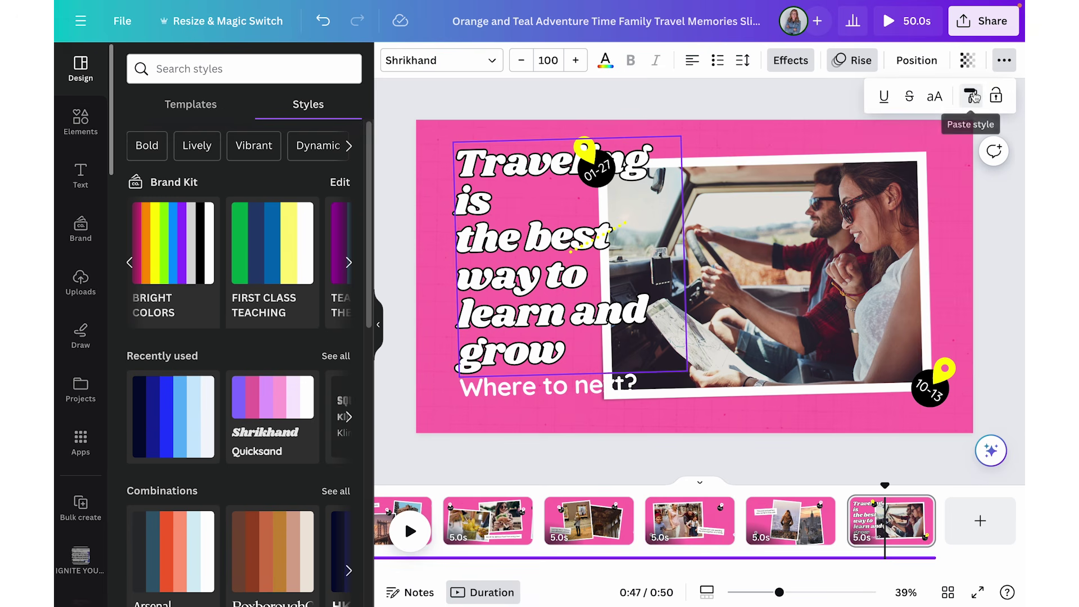
click(516, 389)
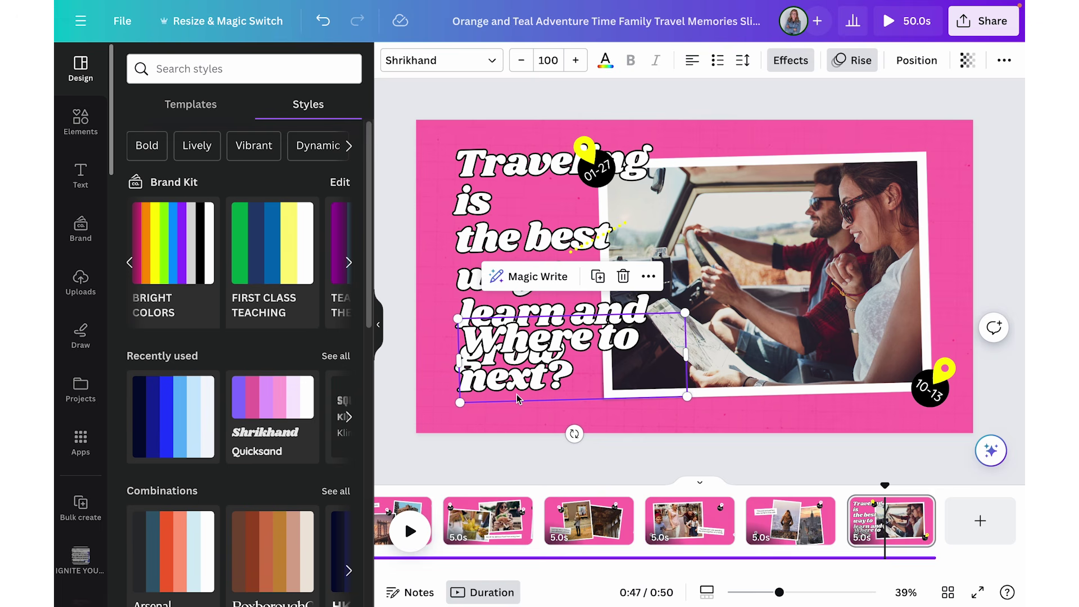
click(323, 21)
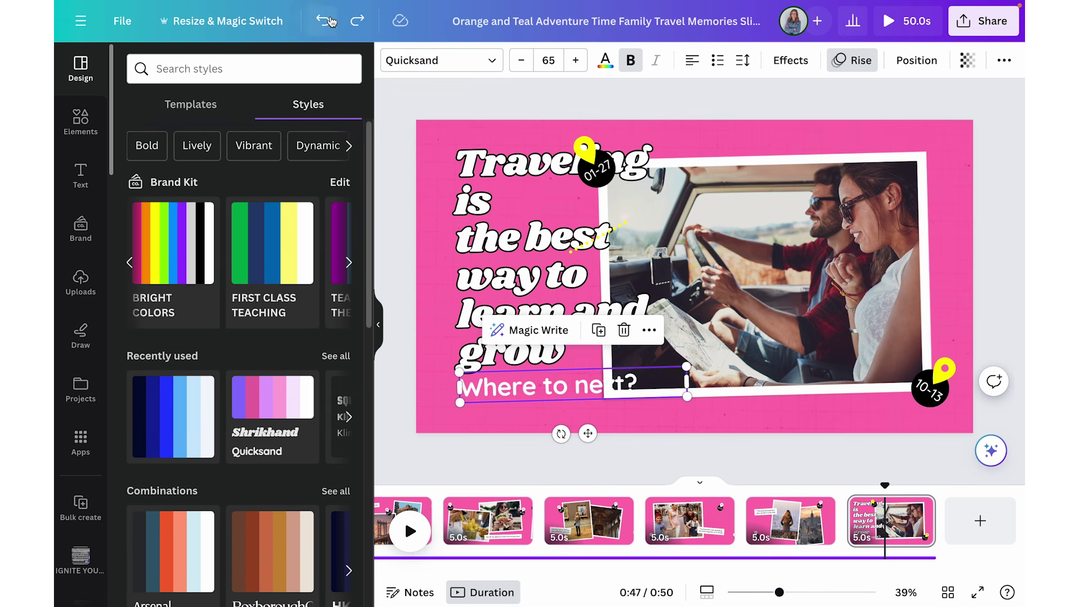
click(471, 110)
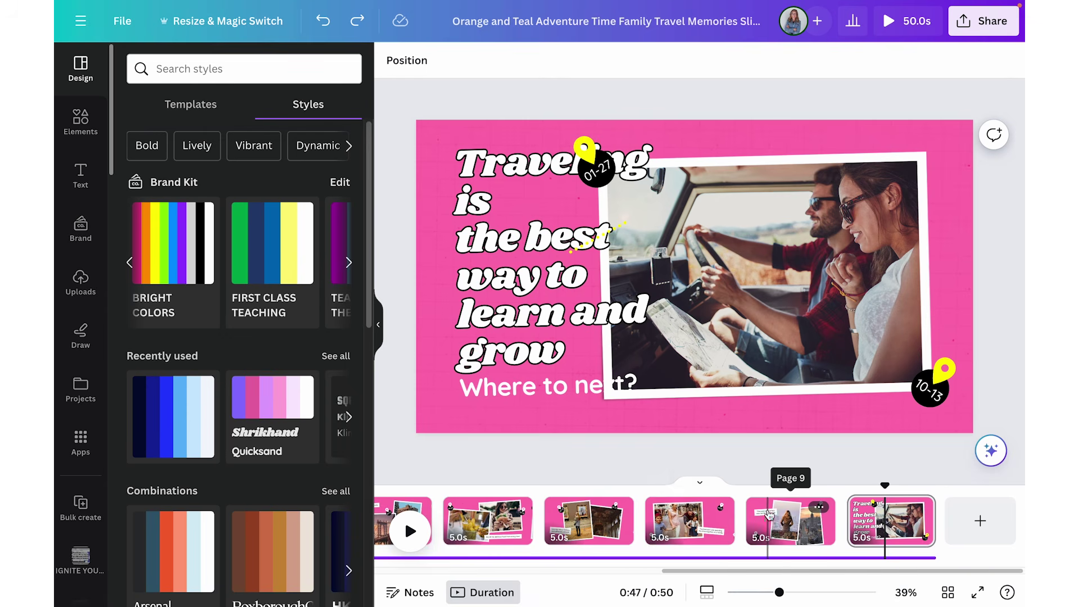
Look through pages 2, 4 and 5 of the slideshow to review their photos, captions and date pins.
scroll(690, 511, left, 10)
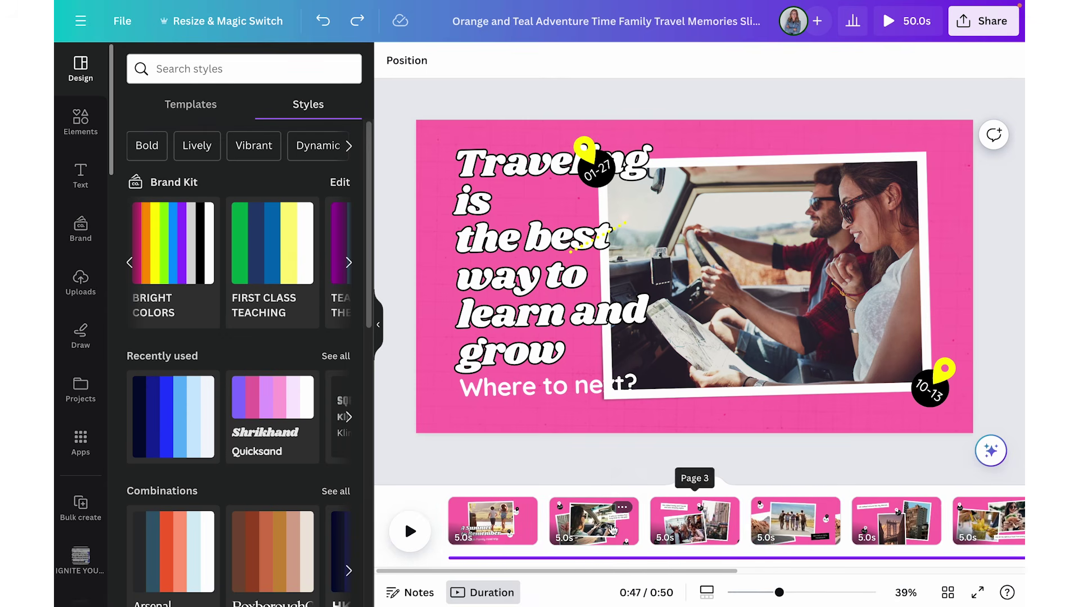
click(586, 520)
click(769, 520)
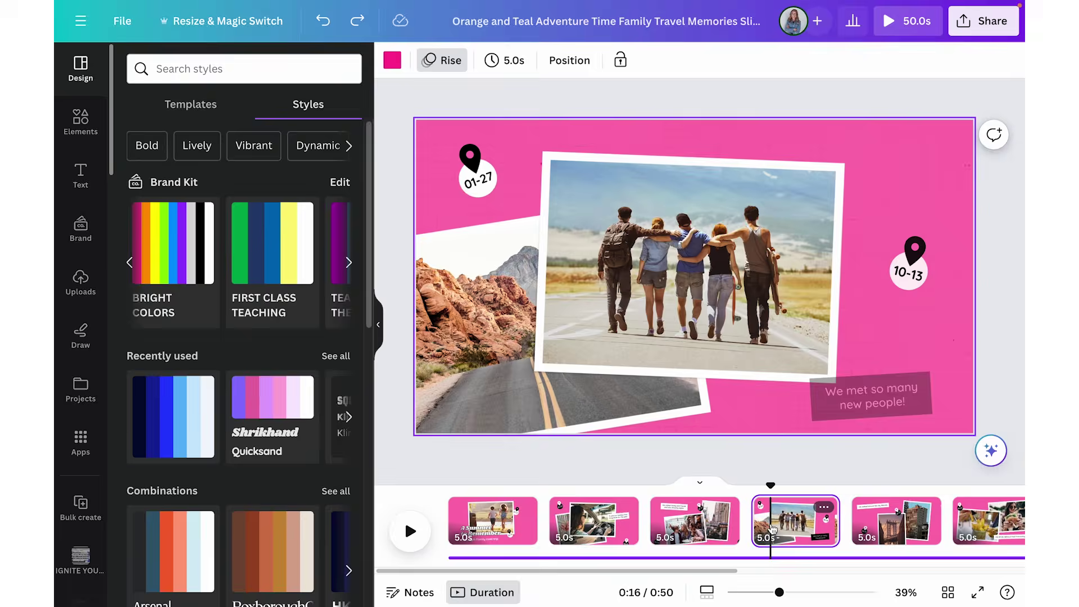
click(904, 527)
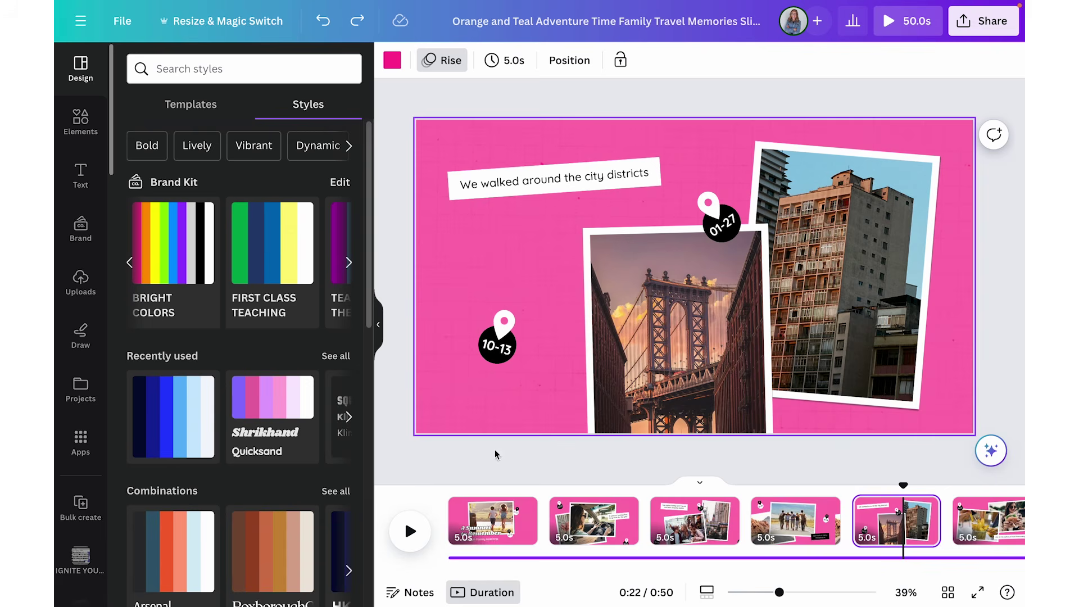
Delete the 01-27 and 10-13 location pins from the first page and select the "A Summer to Remember" title.
click(486, 522)
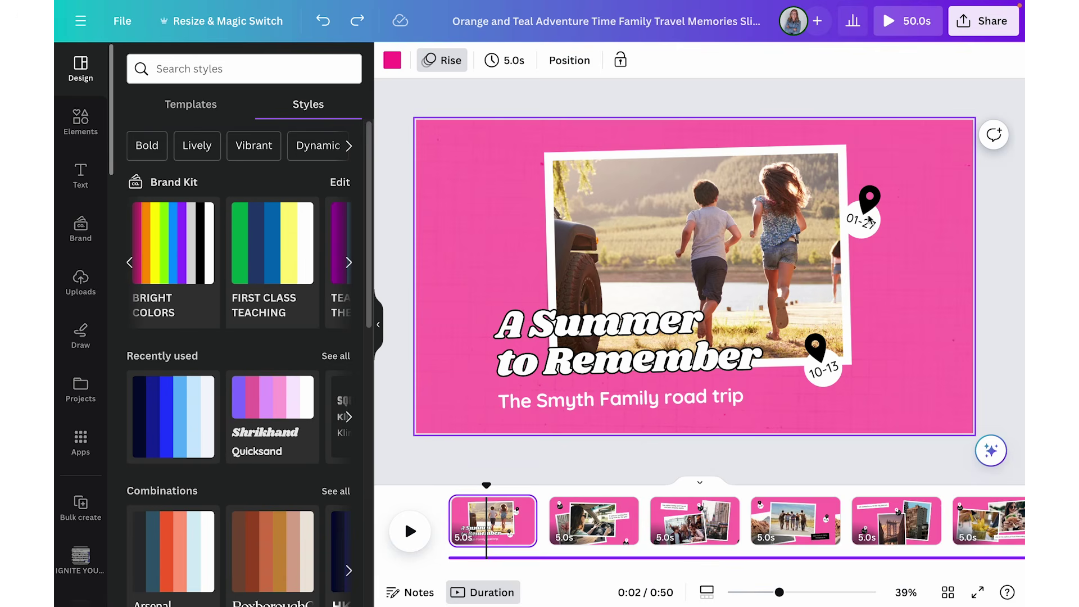
click(871, 221)
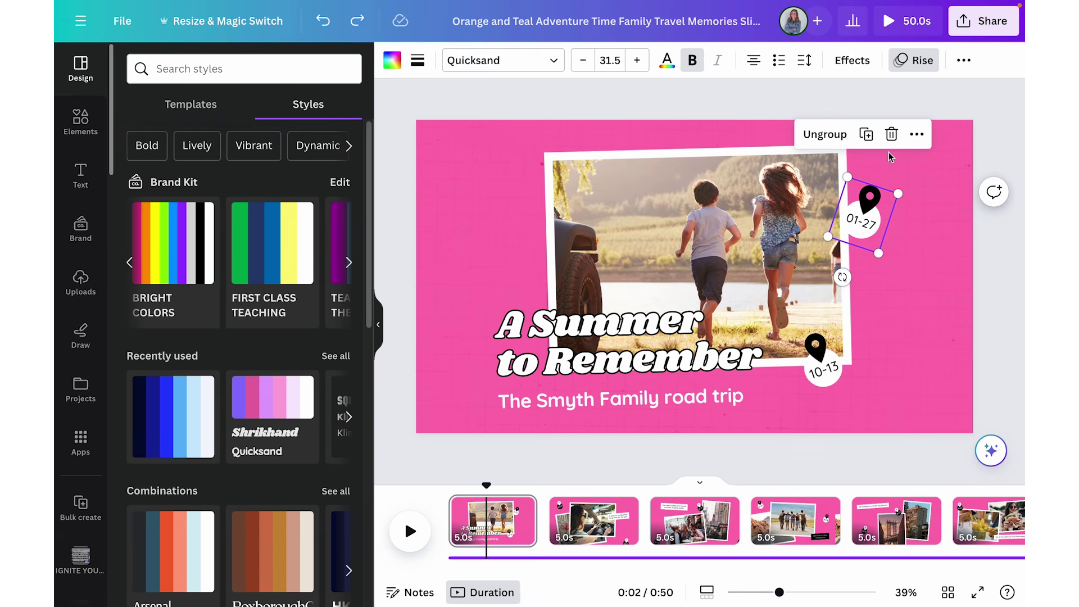
click(891, 134)
click(825, 387)
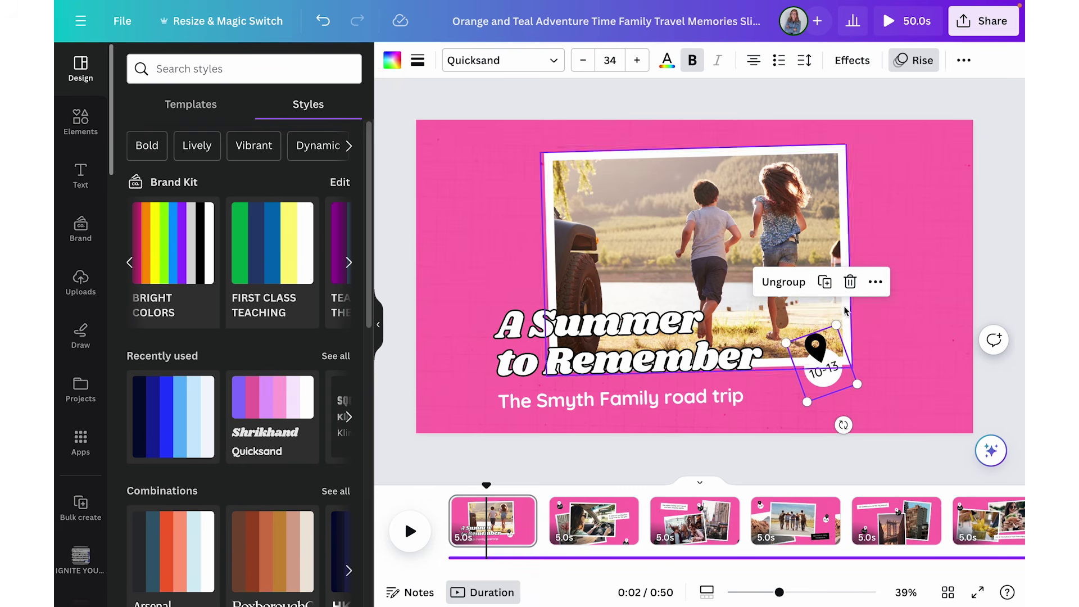
click(851, 284)
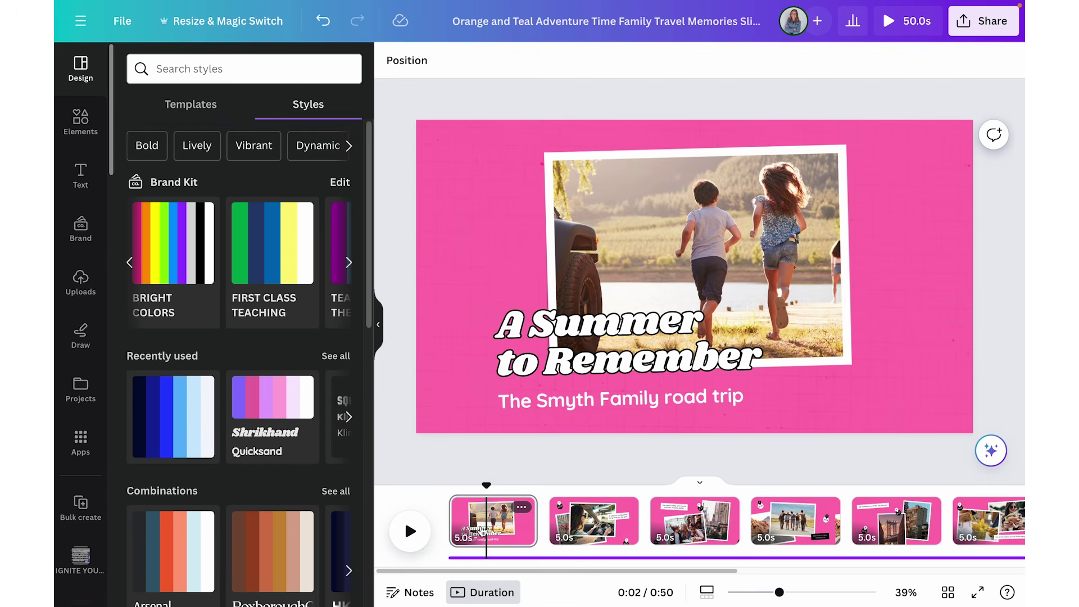
click(562, 368)
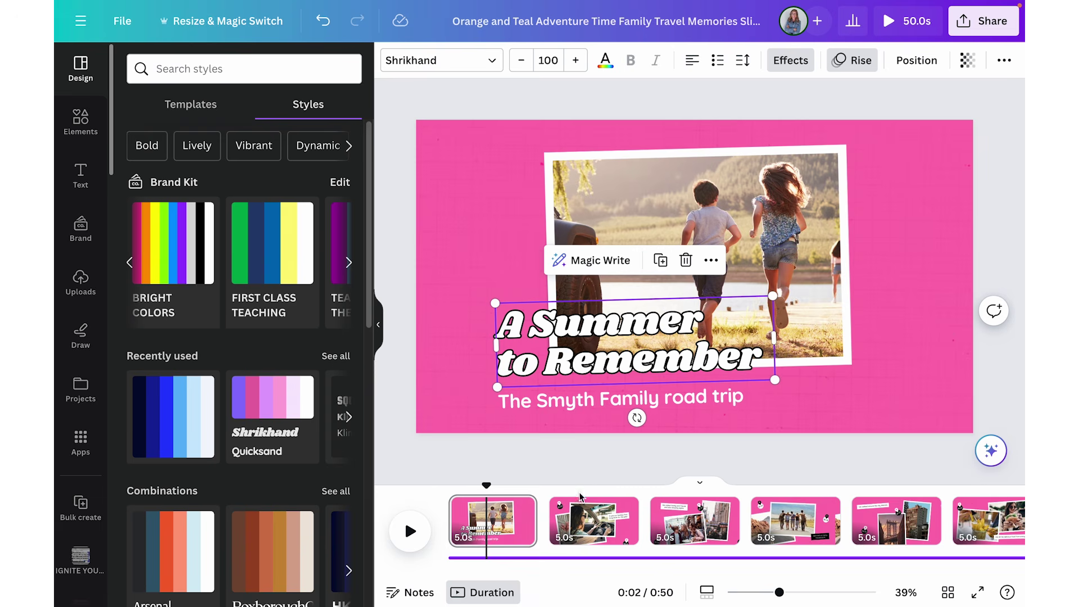
Set the background color of page 2 to the orange from the Bright Colors brand palette.
click(591, 512)
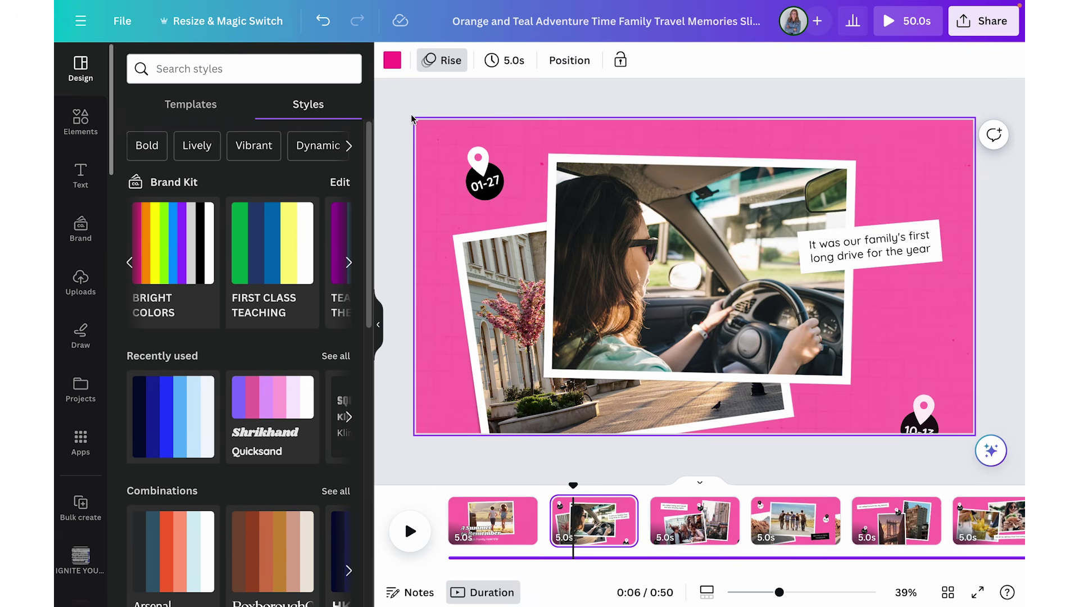
click(393, 60)
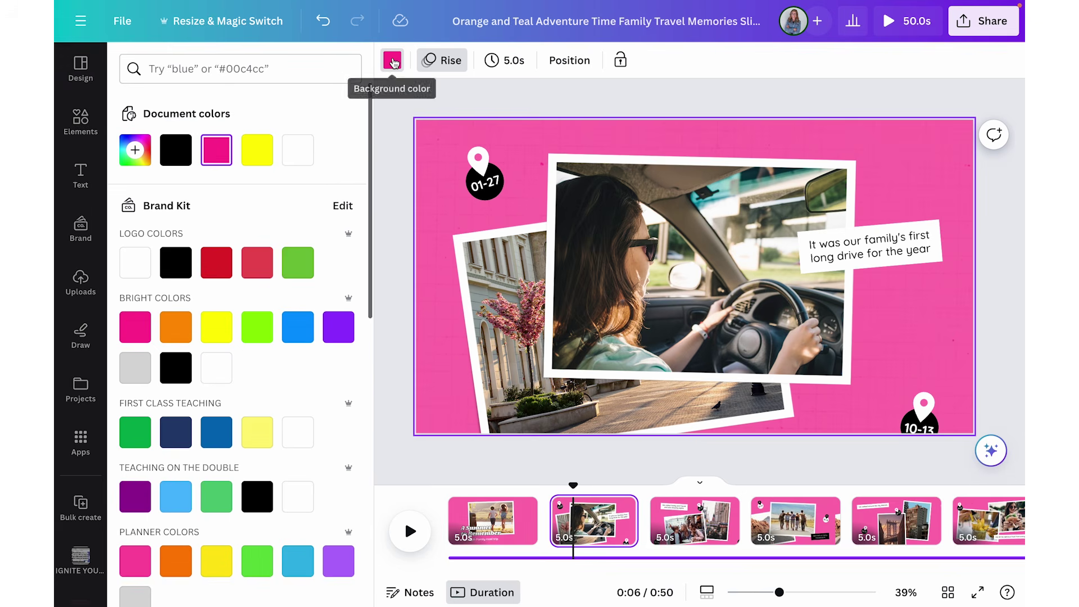
click(174, 328)
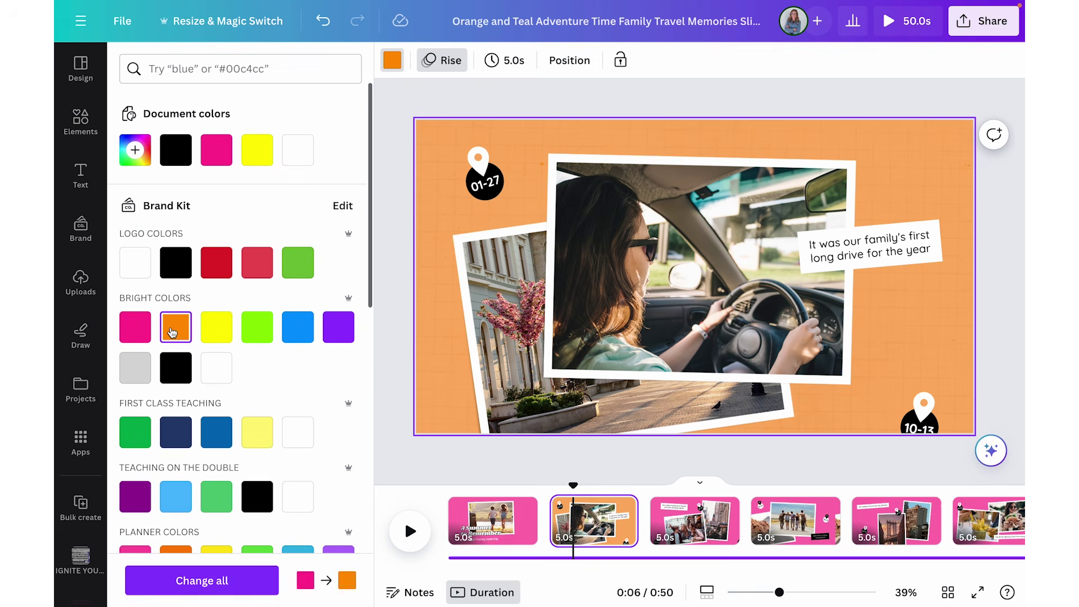
Delete the 01-27 and 10-13 location pins from page 2.
click(486, 190)
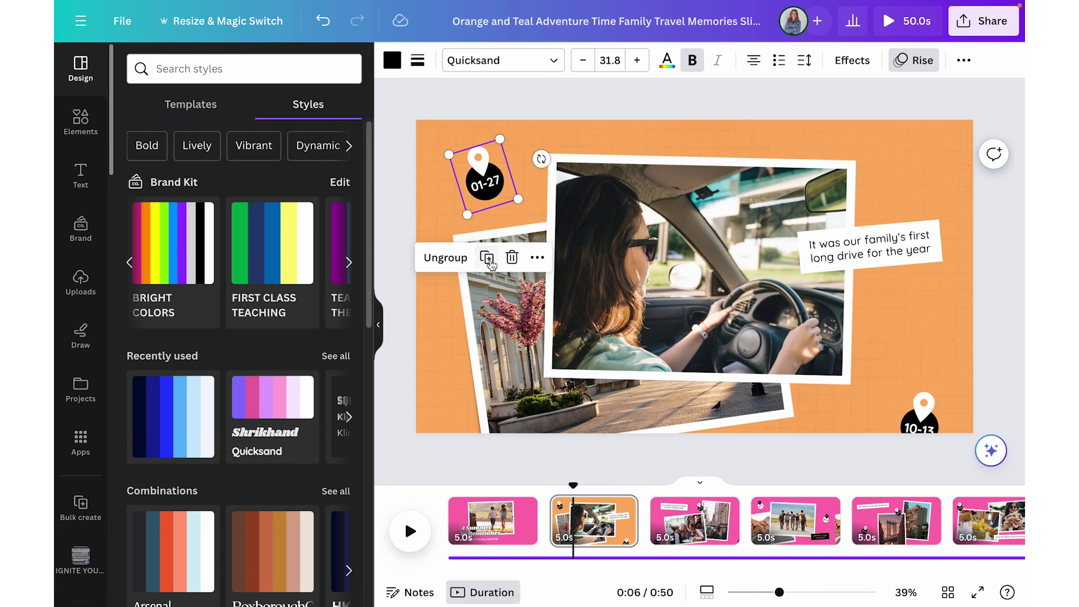
key(Delete)
click(920, 420)
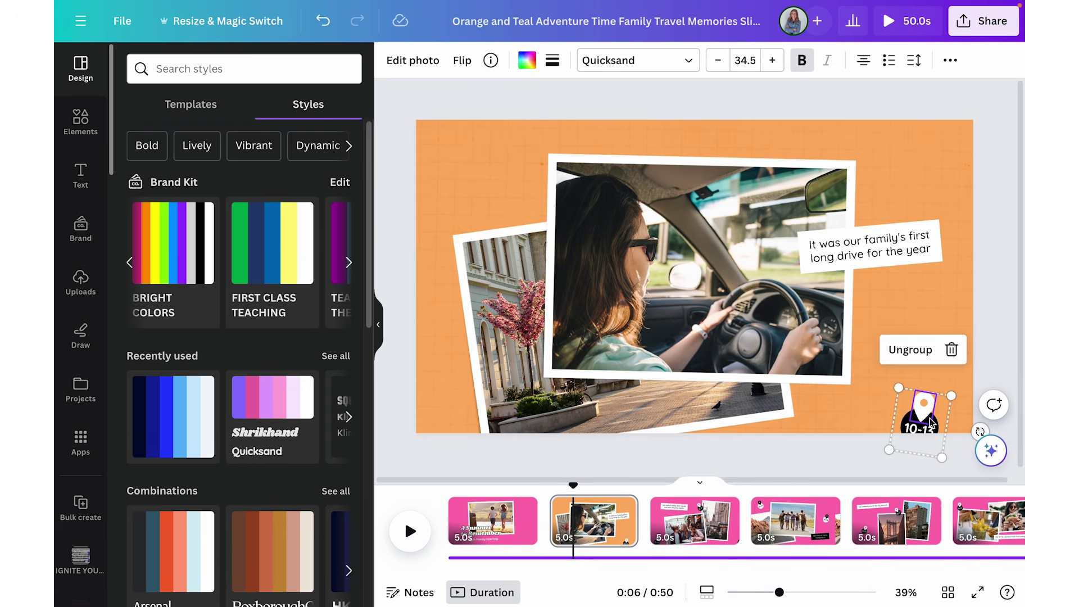
click(952, 355)
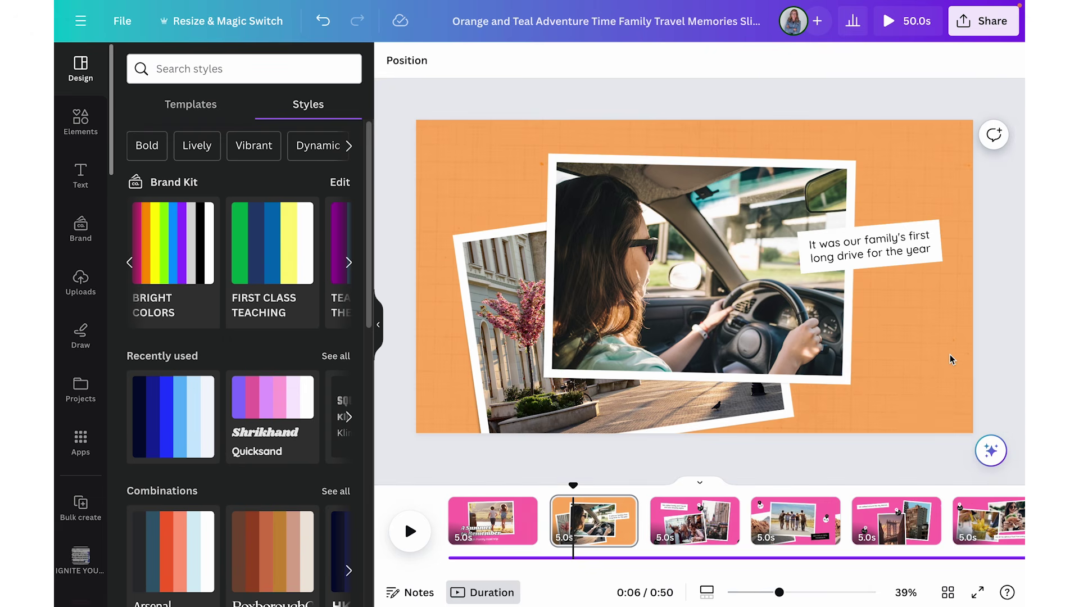
Move the driving photo and its caption together up and right on page 2, and shift the street photo up and left.
click(912, 249)
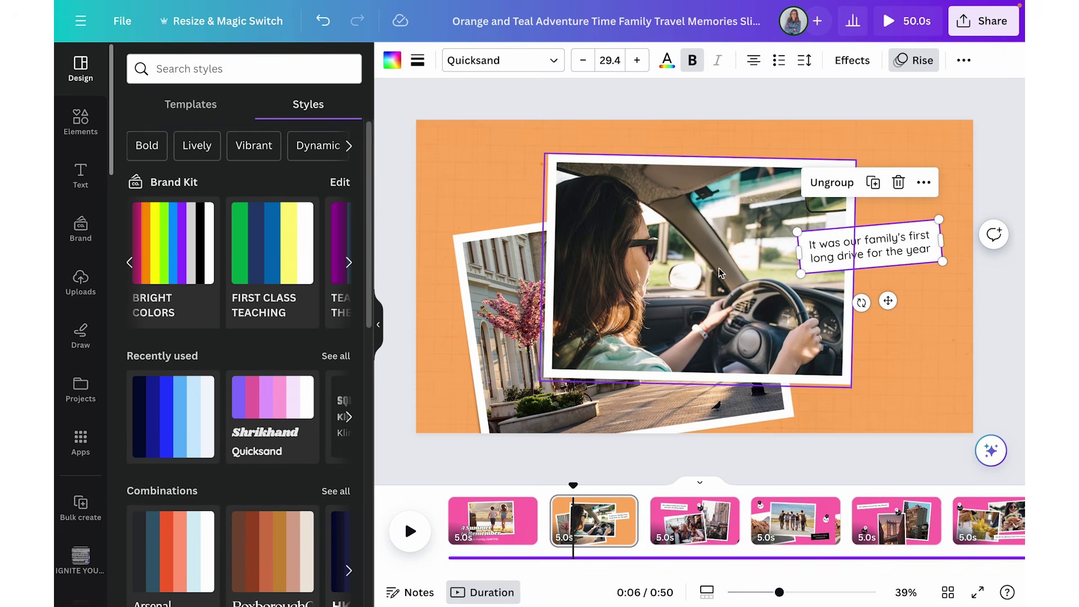
shift+click(694, 272)
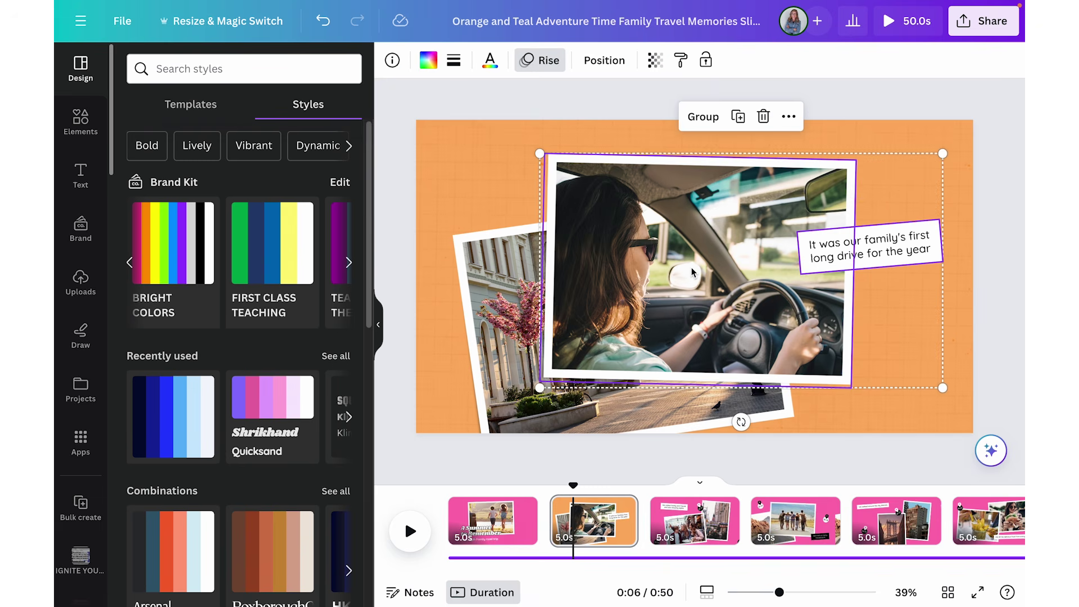
drag(693, 272, 713, 245)
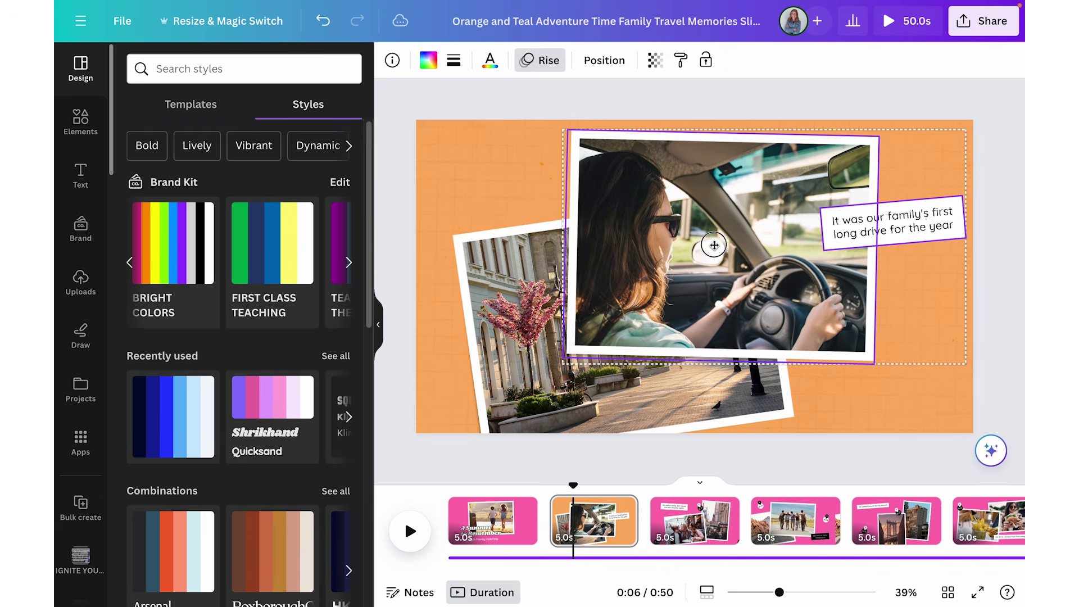
click(1001, 304)
click(950, 234)
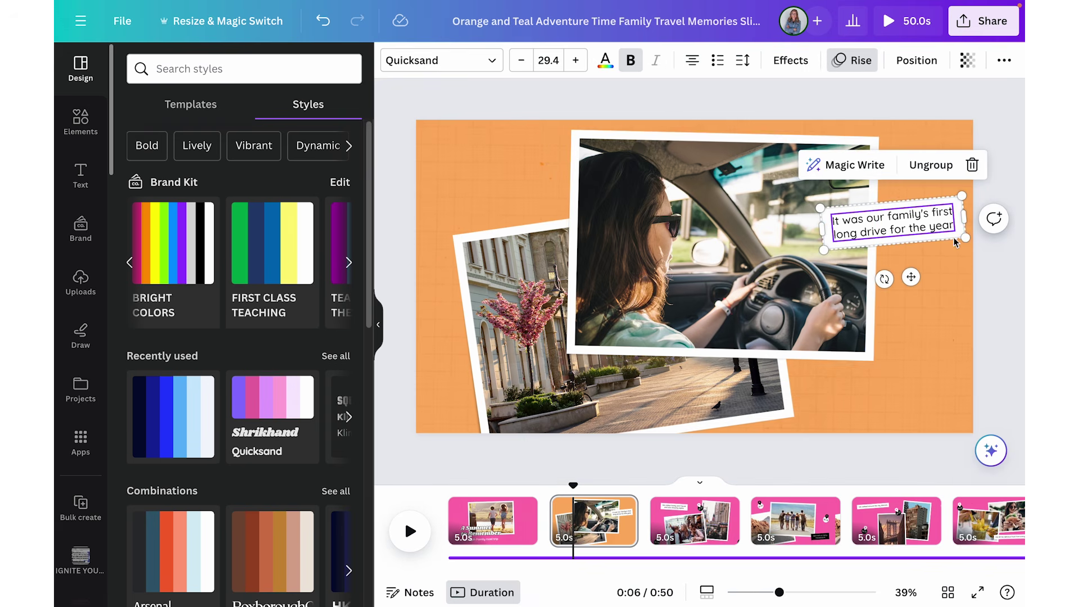
shift+click(734, 246)
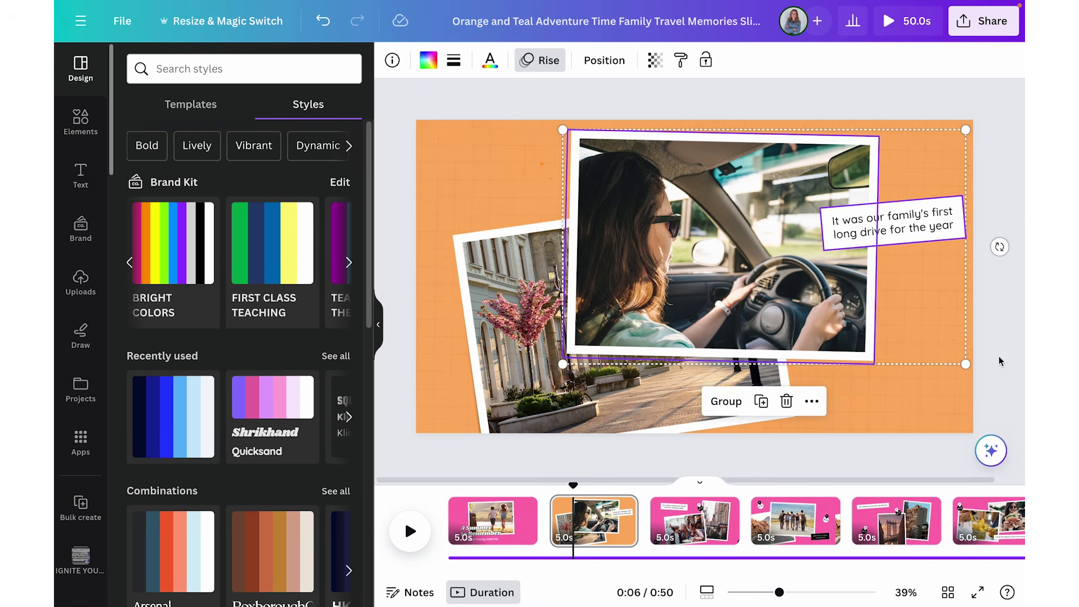
click(932, 388)
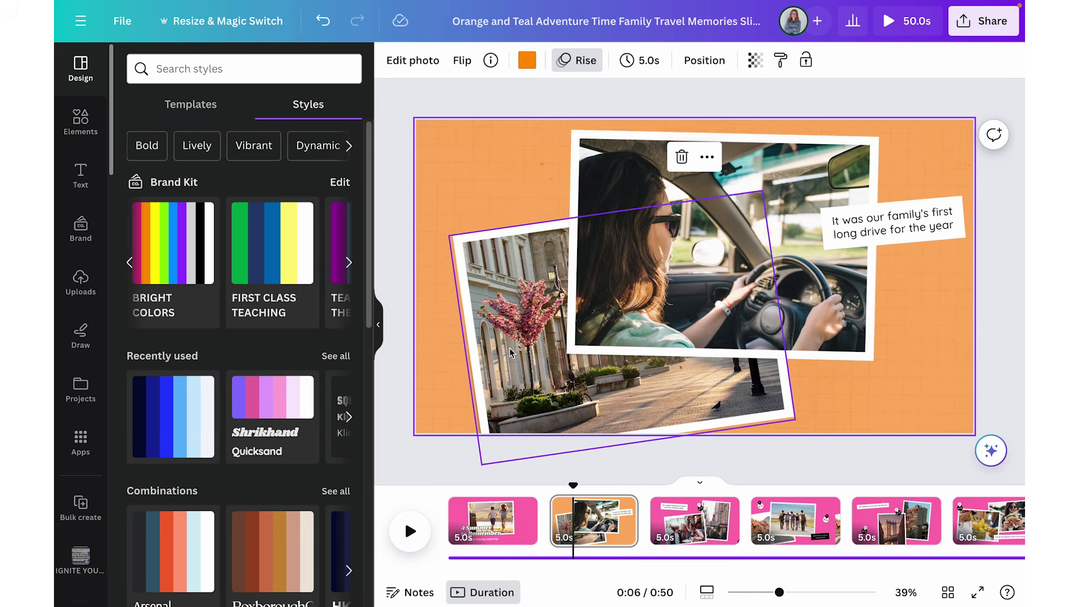
drag(526, 367, 504, 335)
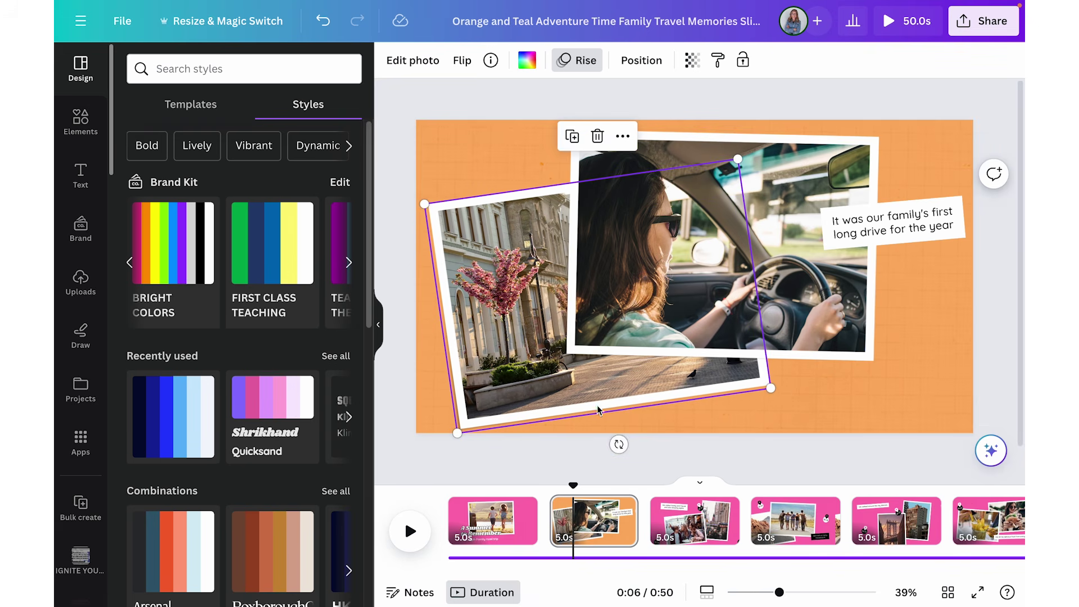
click(703, 454)
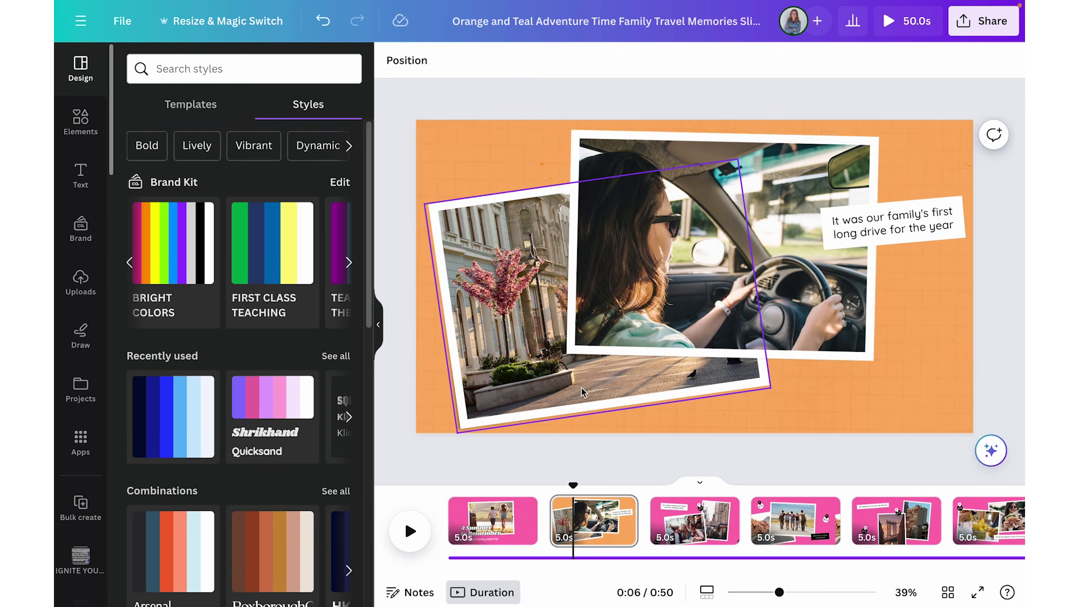
Remove the driving and street images from their frames on page 2, leaving empty photo placeholders.
click(641, 243)
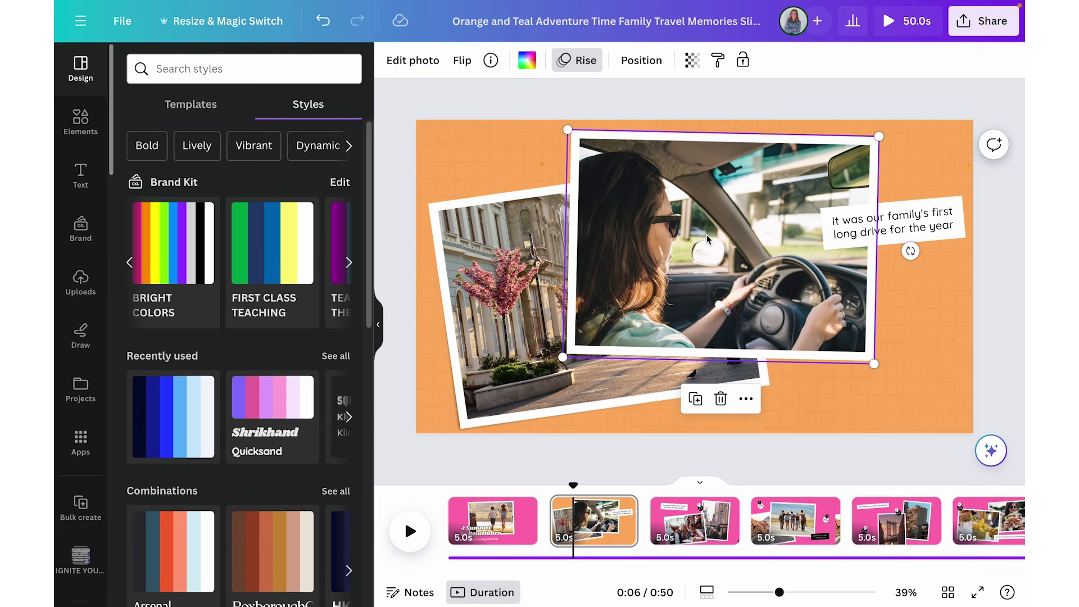
key(Delete)
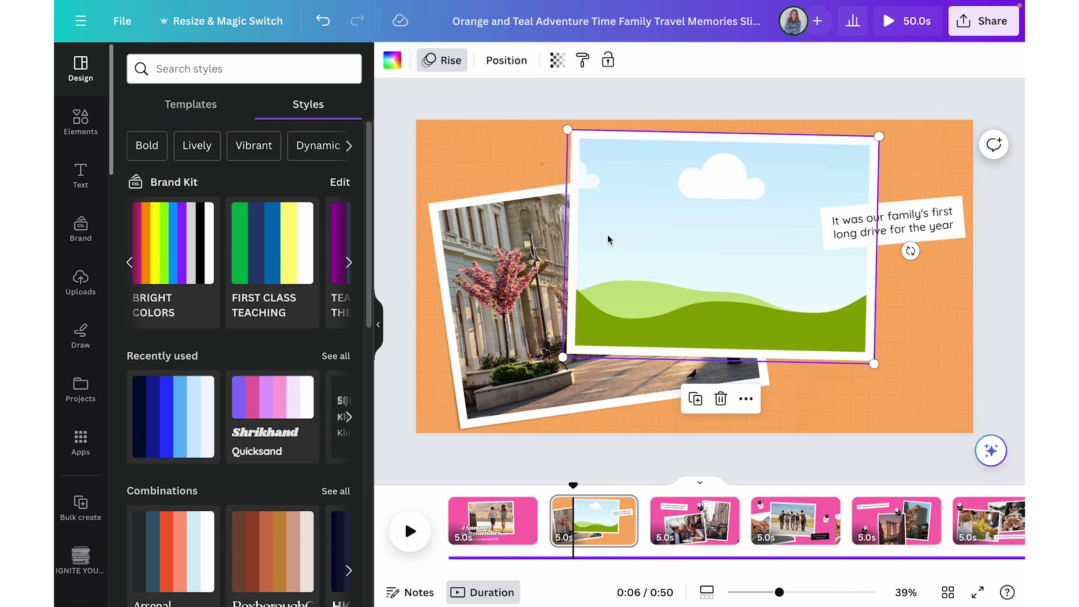
click(463, 255)
key(Delete)
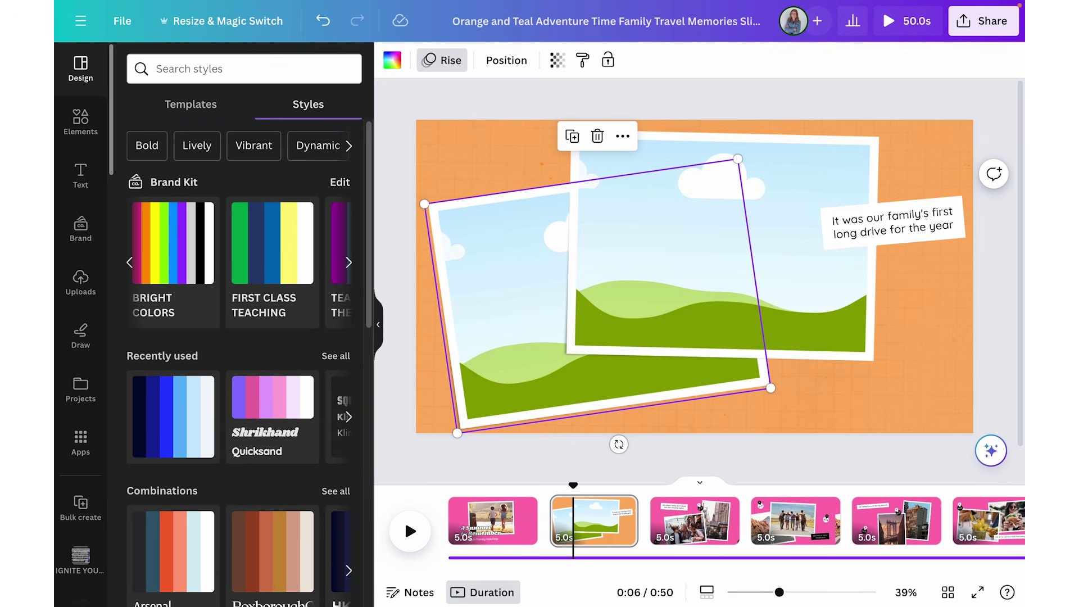
Set the background color of page 3 to the yellow from the Bright Colors brand palette.
click(679, 525)
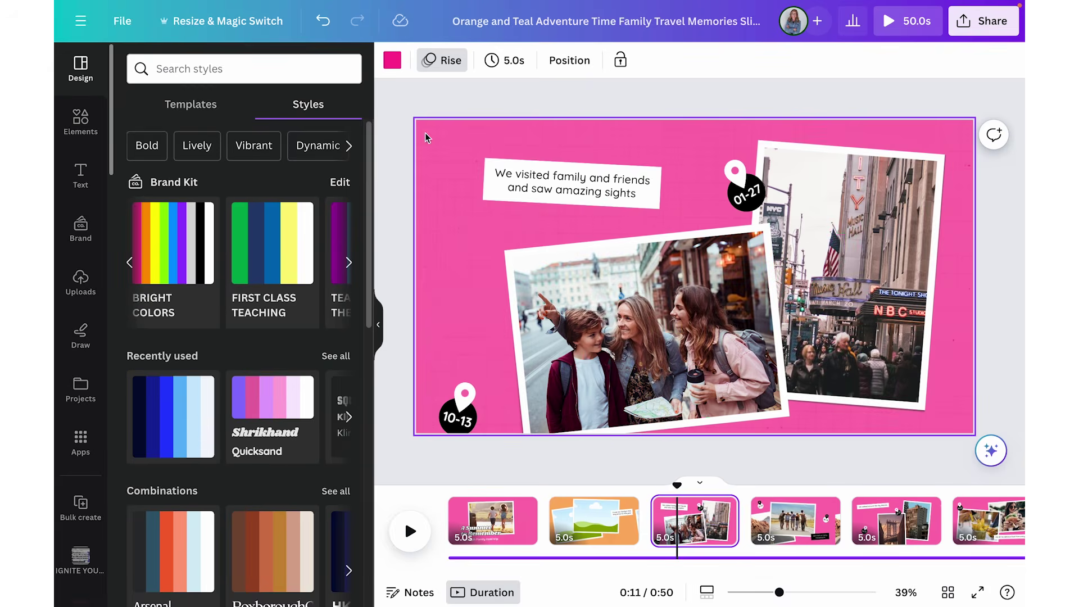
click(393, 62)
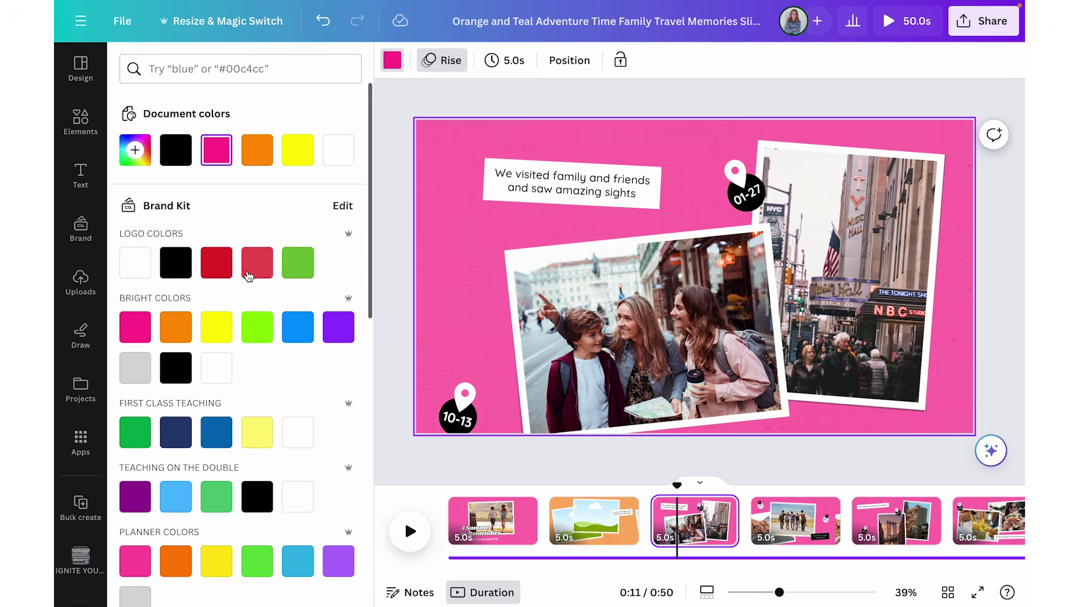
click(216, 335)
Delete the 01-27 and 10-13 location pins from page 3 and move the photo of the pointing boy up and left.
click(783, 232)
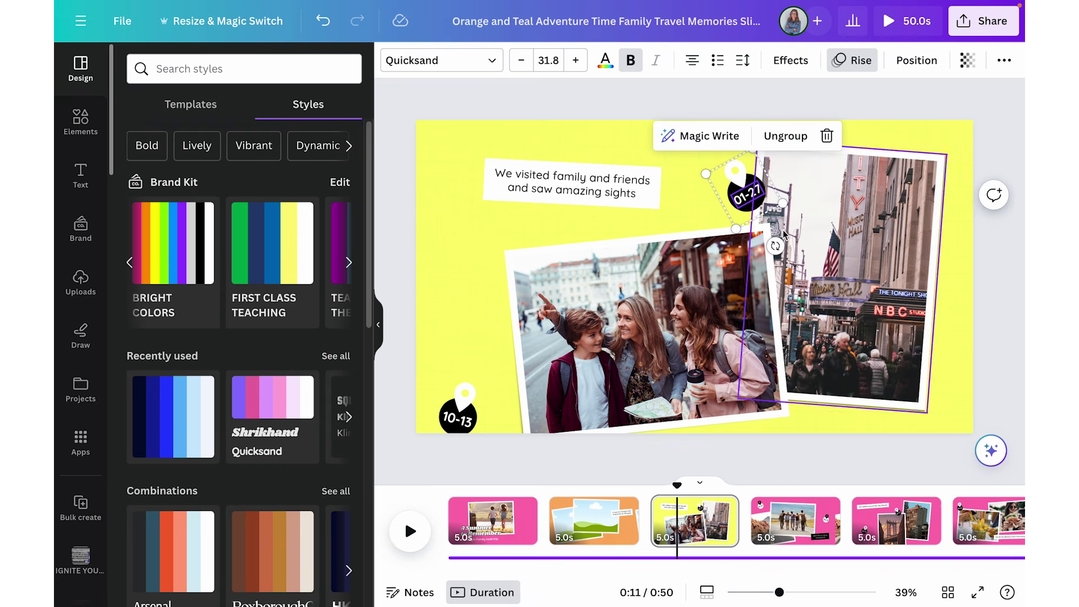
click(829, 136)
click(773, 103)
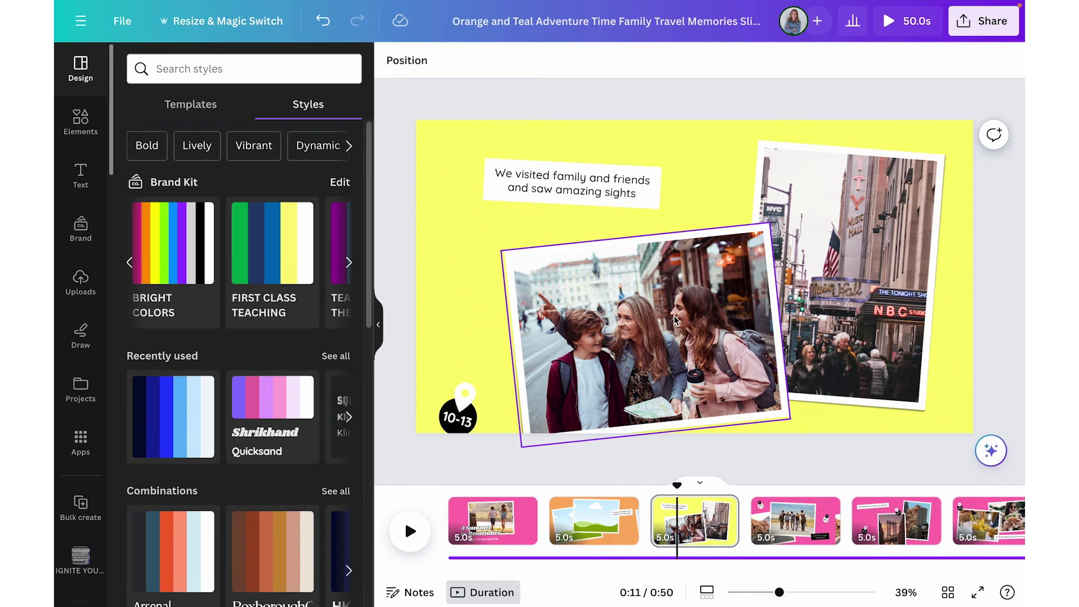
drag(676, 321, 642, 290)
click(462, 418)
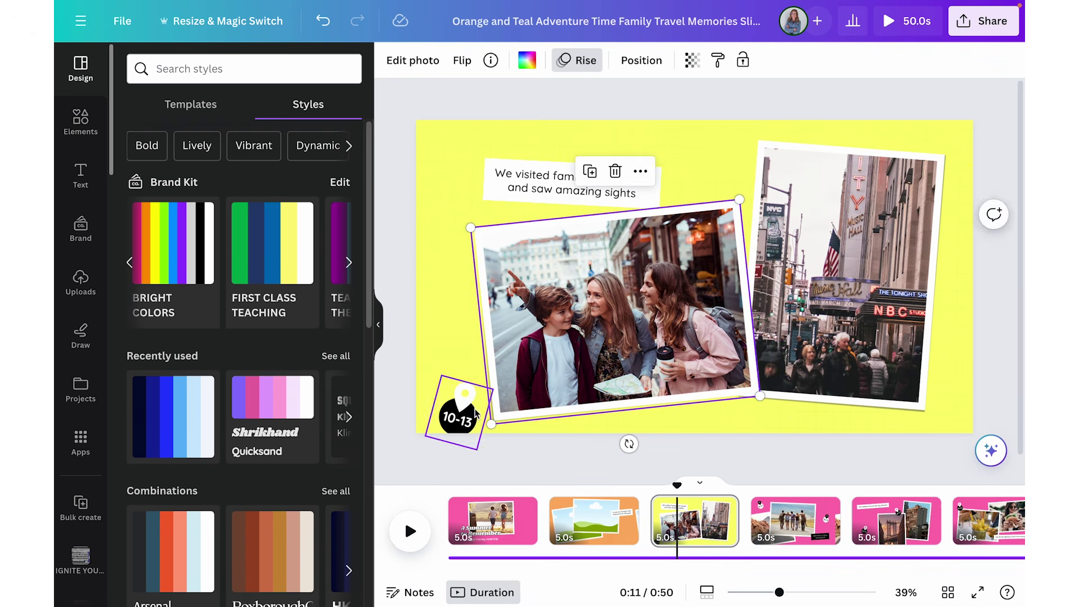
click(465, 404)
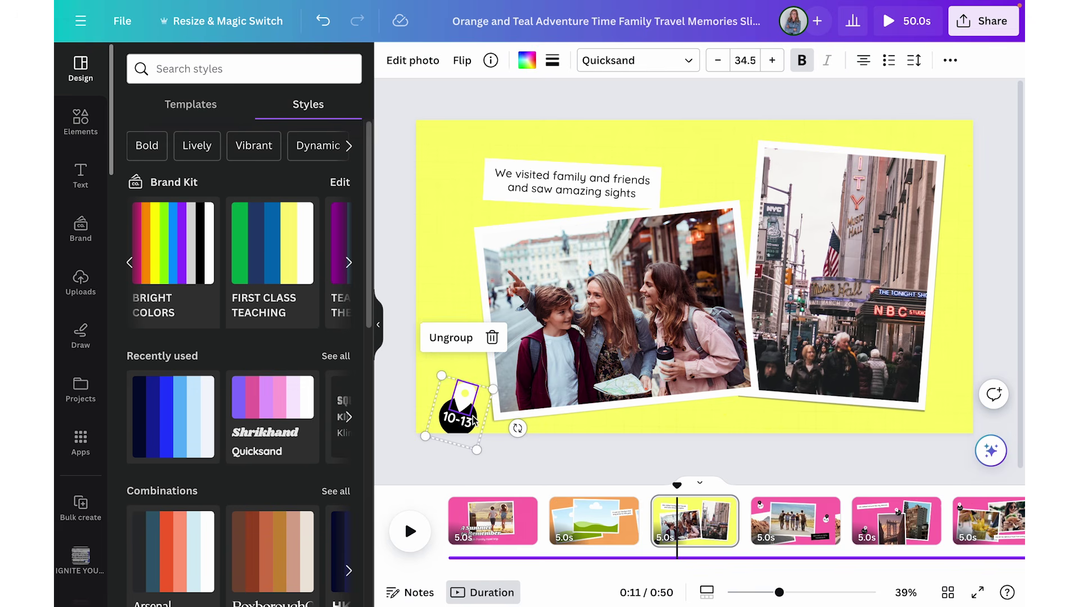
click(492, 340)
click(490, 341)
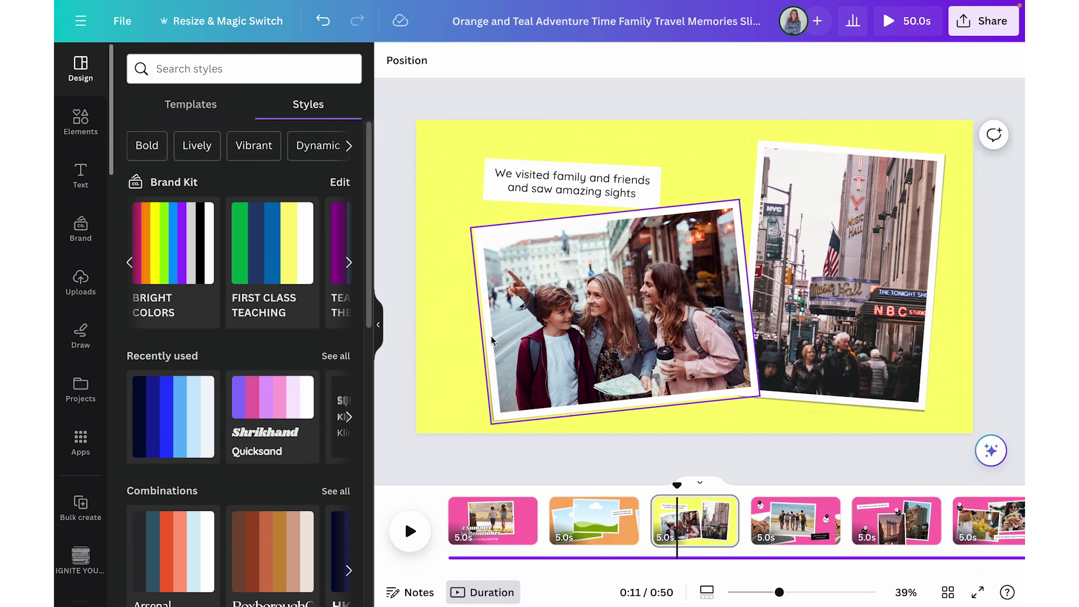
Move the "We visited family and friends" caption up and left to align with the photo frames' outer edges.
click(500, 188)
drag(501, 189, 488, 169)
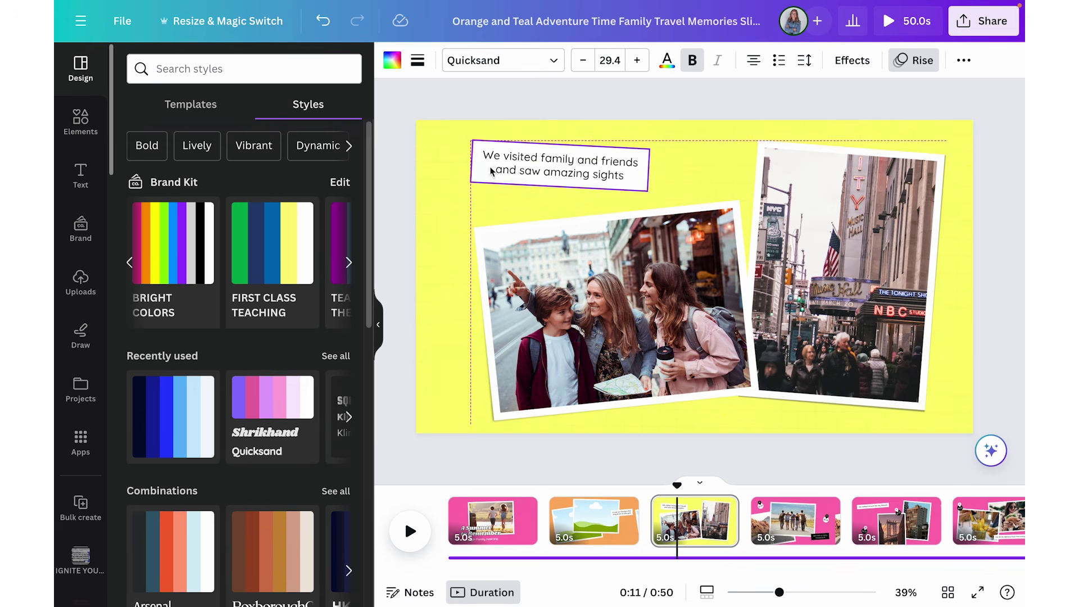
click(472, 117)
Remove the images from both photo frames on page 3, leaving empty placeholders.
key(Tab)
key(Delete)
key(Tab)
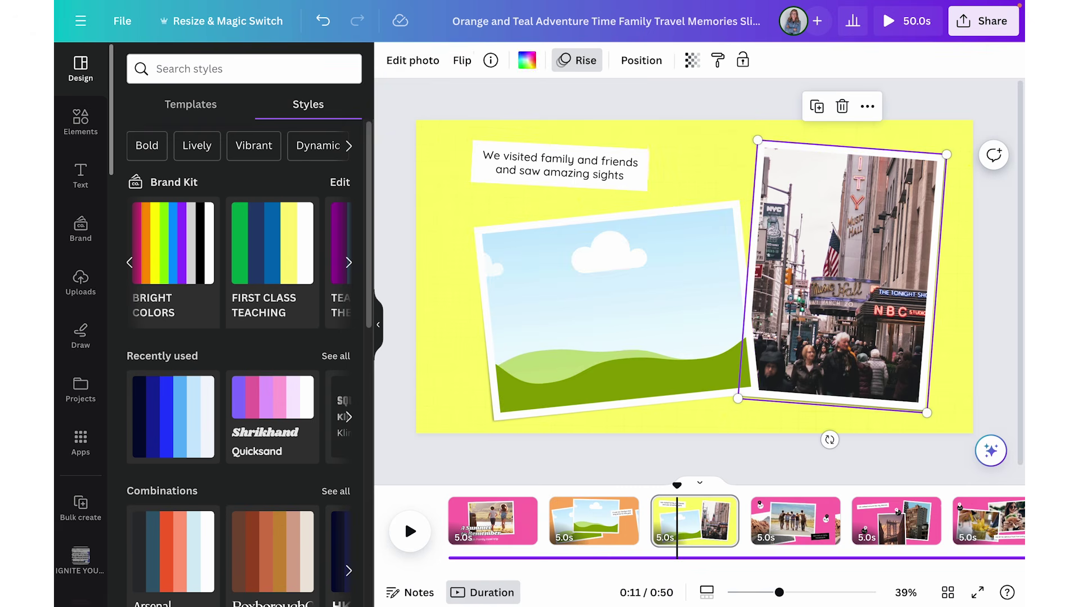
key(Delete)
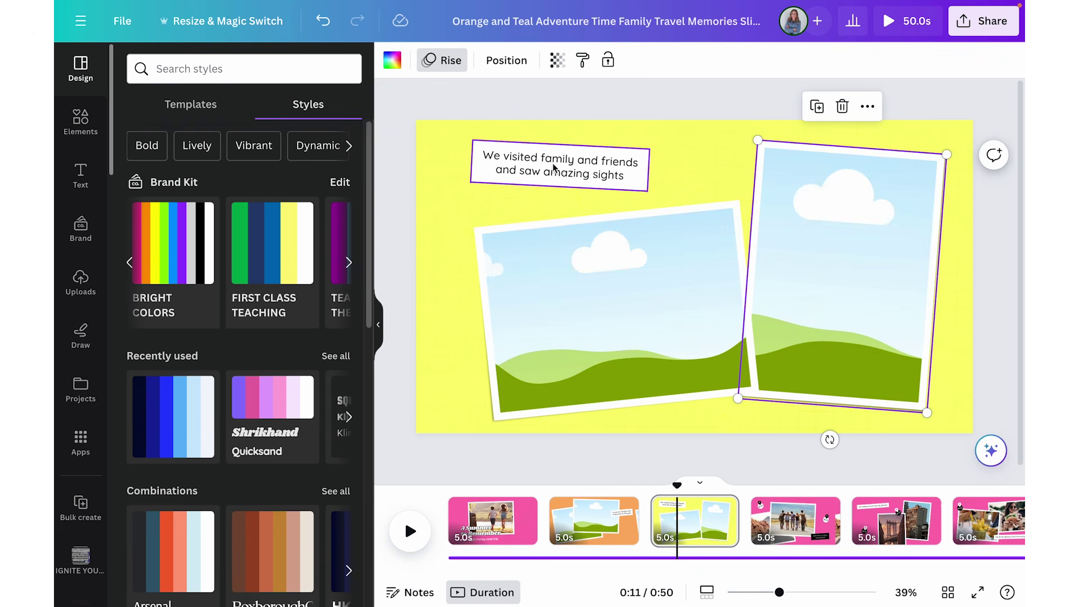
click(572, 97)
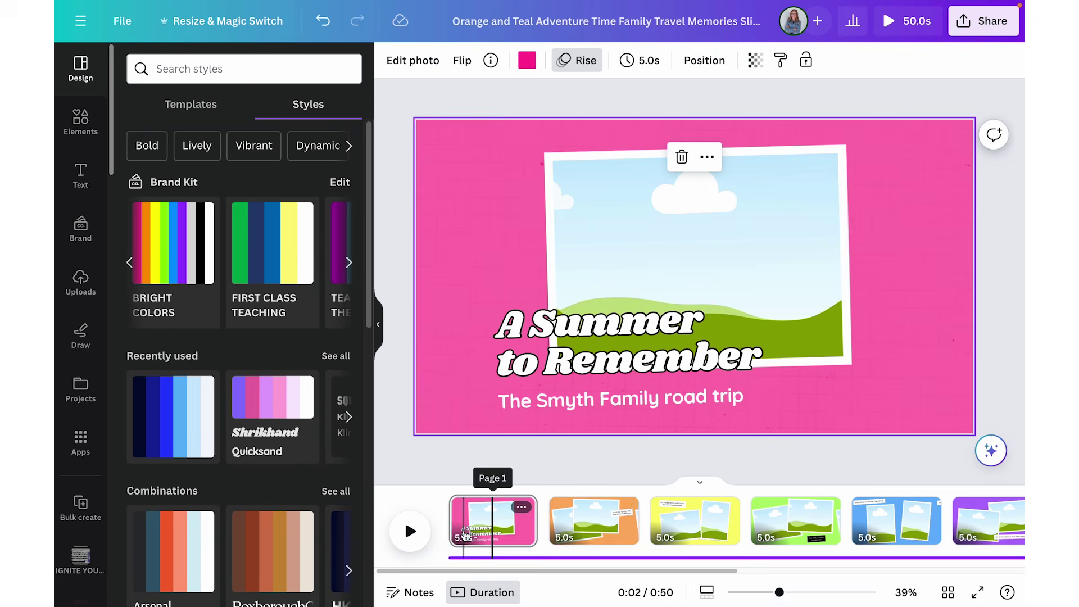
Look through pages 2 to 8 to review their background colors, empty photo frames and remaining pins.
click(607, 531)
click(717, 528)
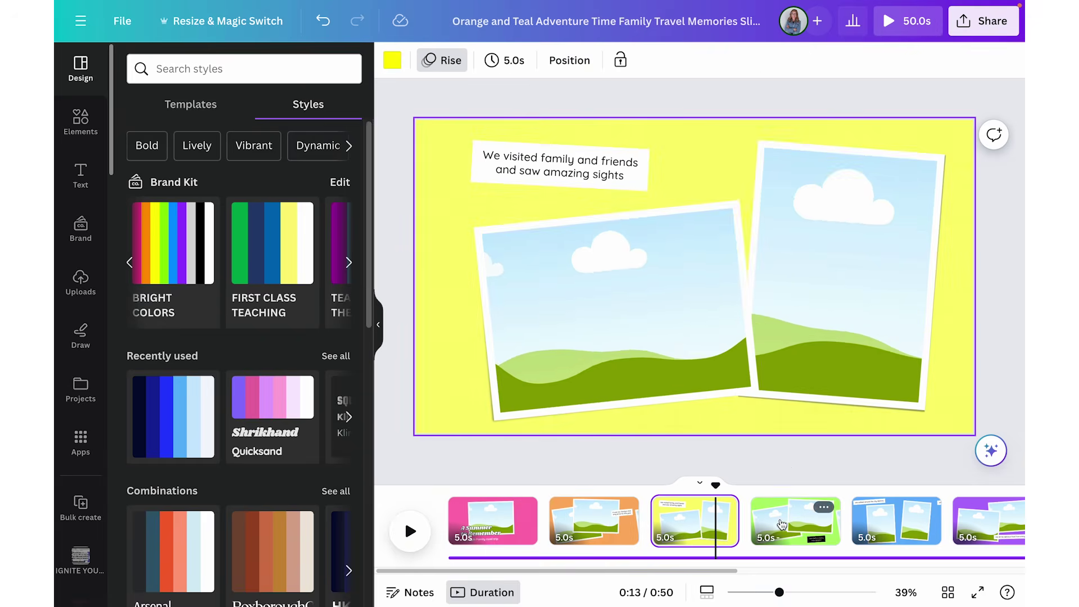
click(795, 521)
click(798, 522)
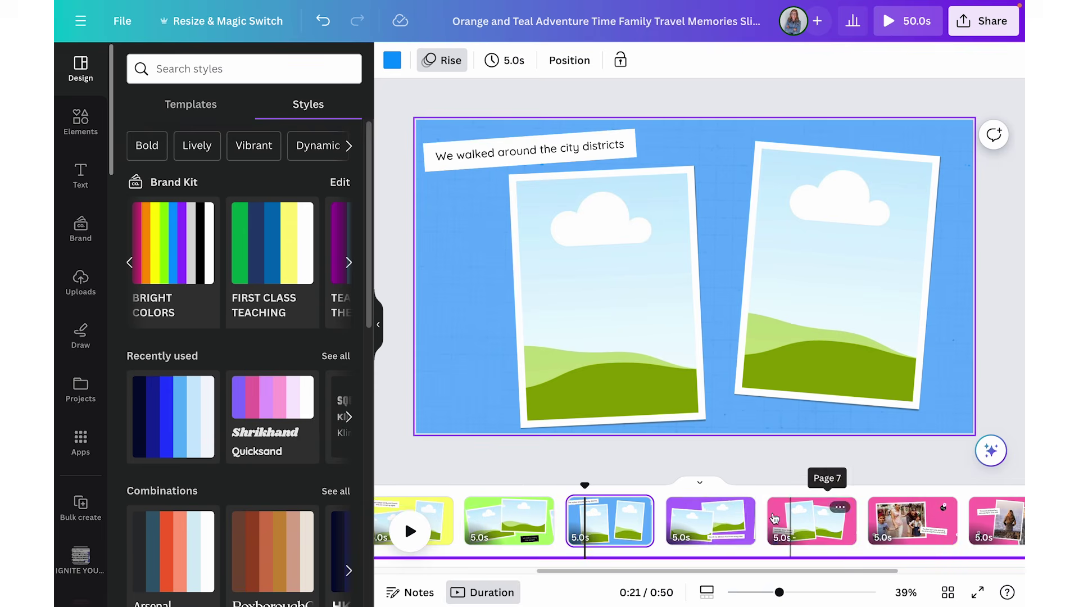
click(705, 521)
click(822, 521)
click(934, 518)
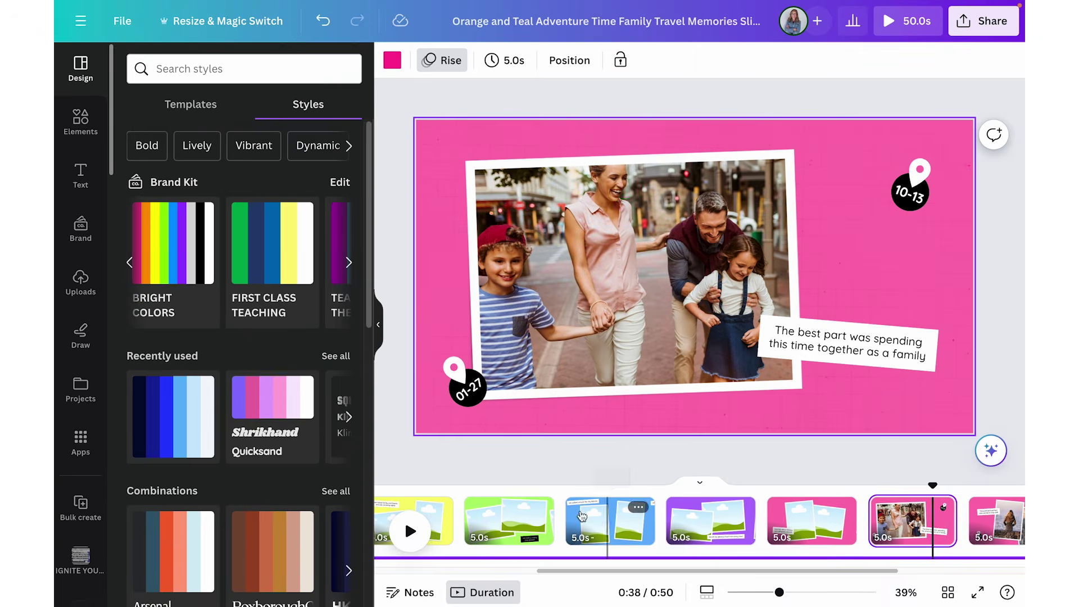
scroll(569, 516, up, 2)
Recolor the "We met so many new people!" caption on the green page with a white background and black text.
click(623, 518)
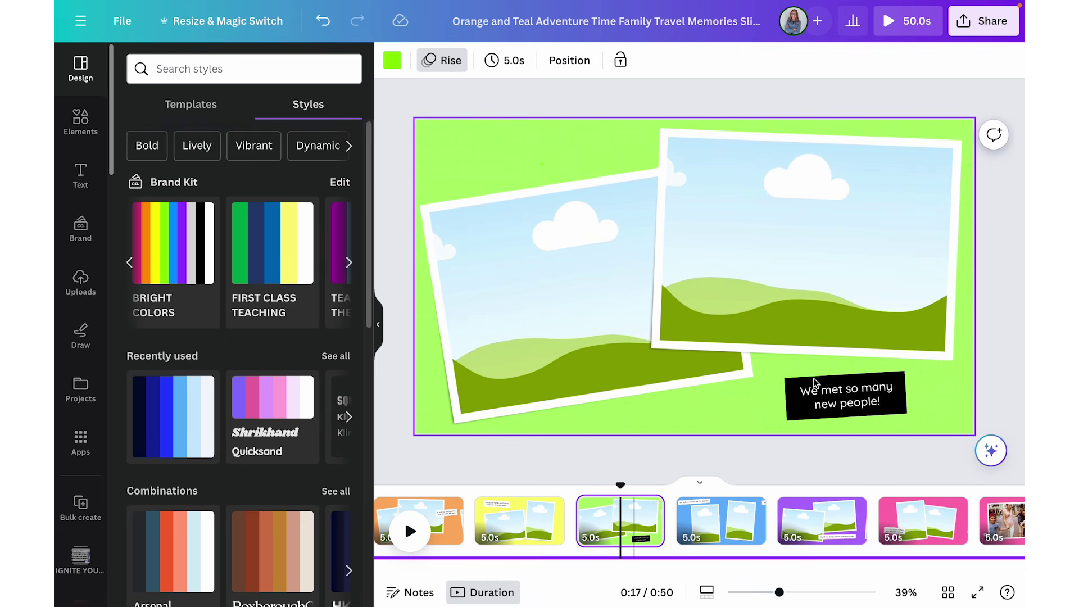
click(849, 392)
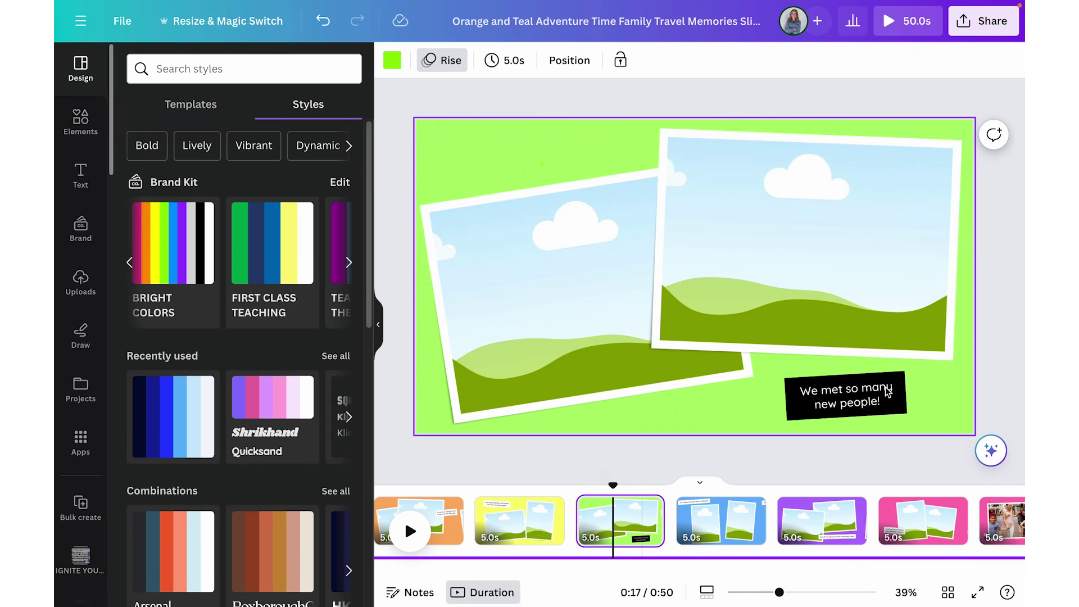
click(392, 61)
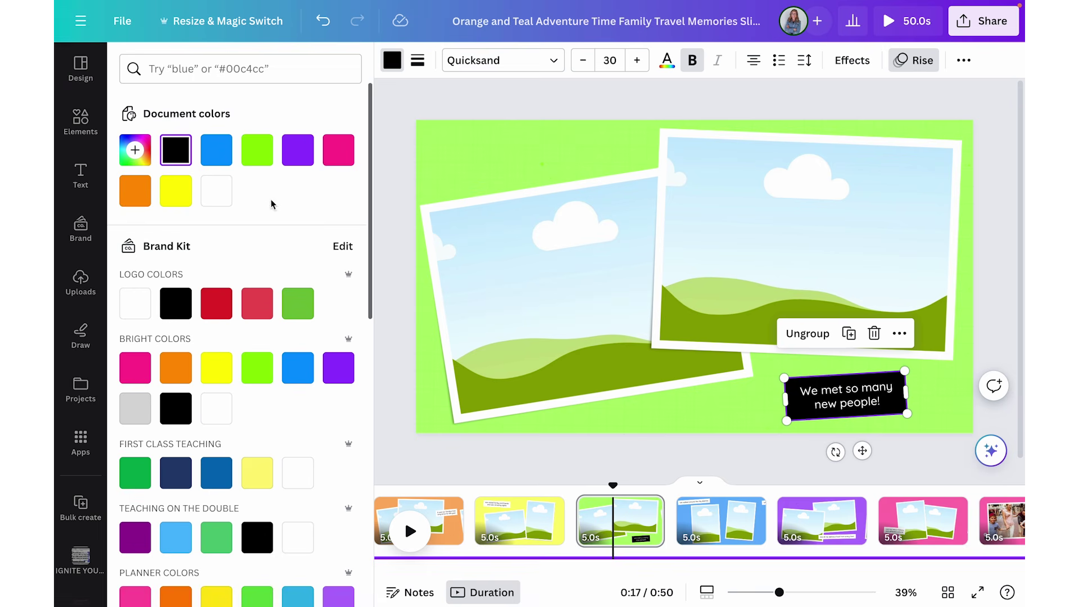
click(217, 191)
click(667, 59)
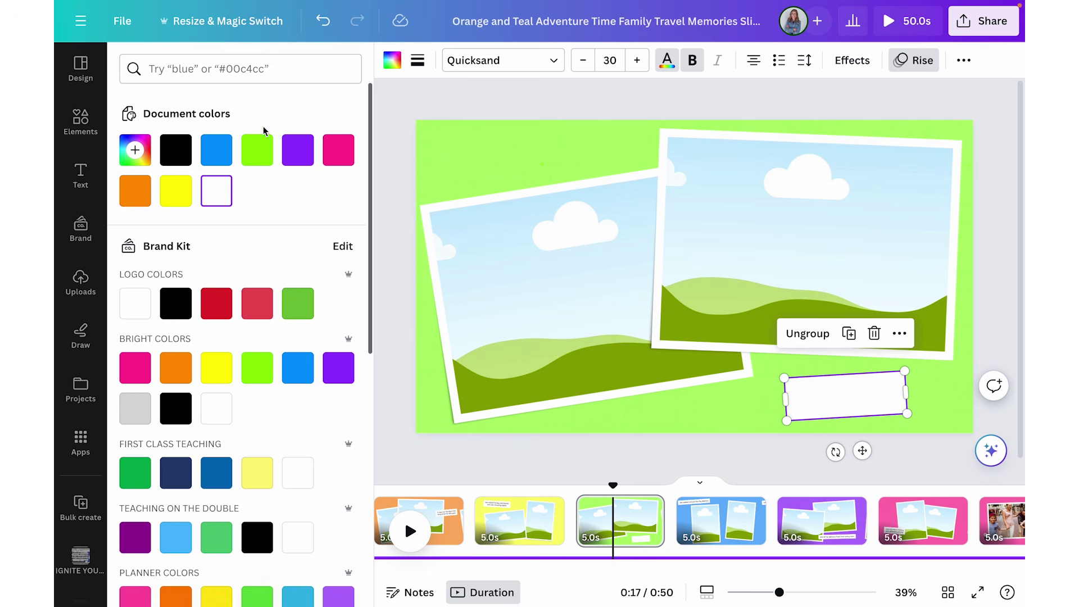
click(177, 155)
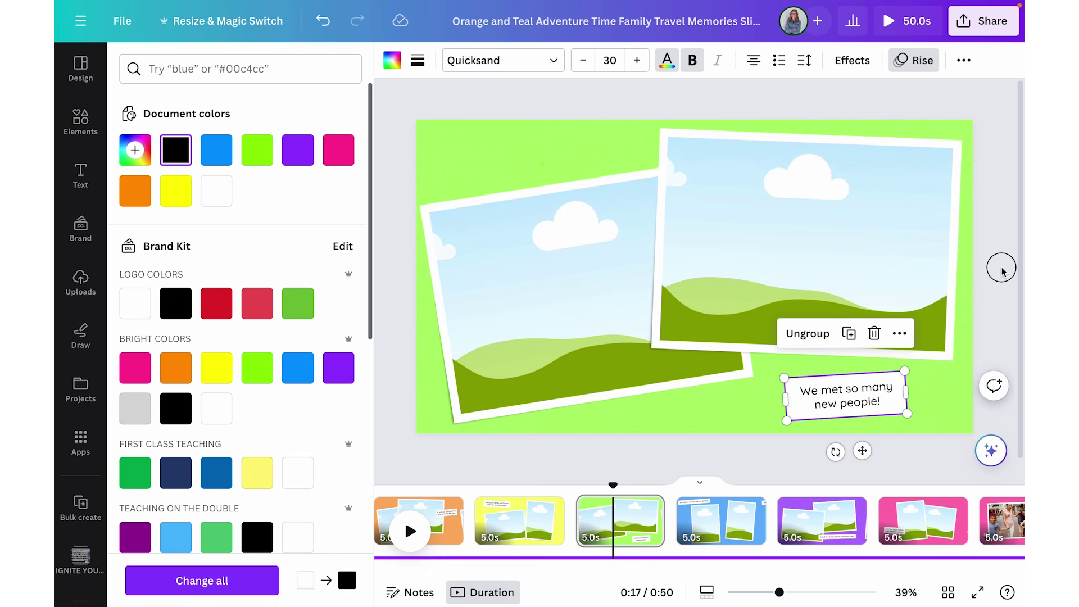
key(Escape)
Delete the pink pages captioned "The best part was spending this time together as a family" and "The postcard-perfect view we fell in love with".
scroll(846, 517, right, 5)
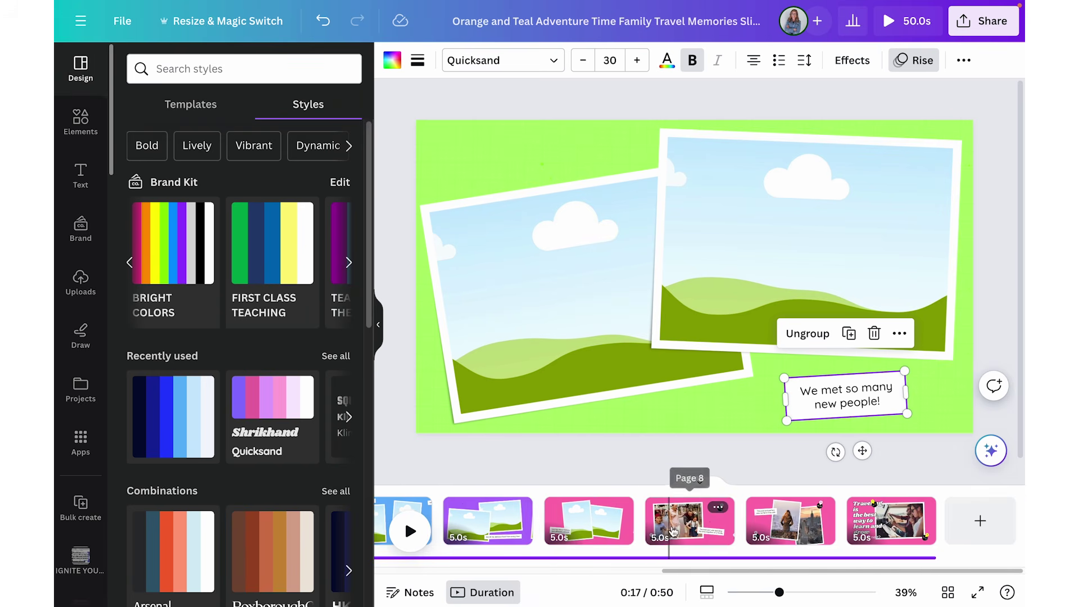
click(704, 527)
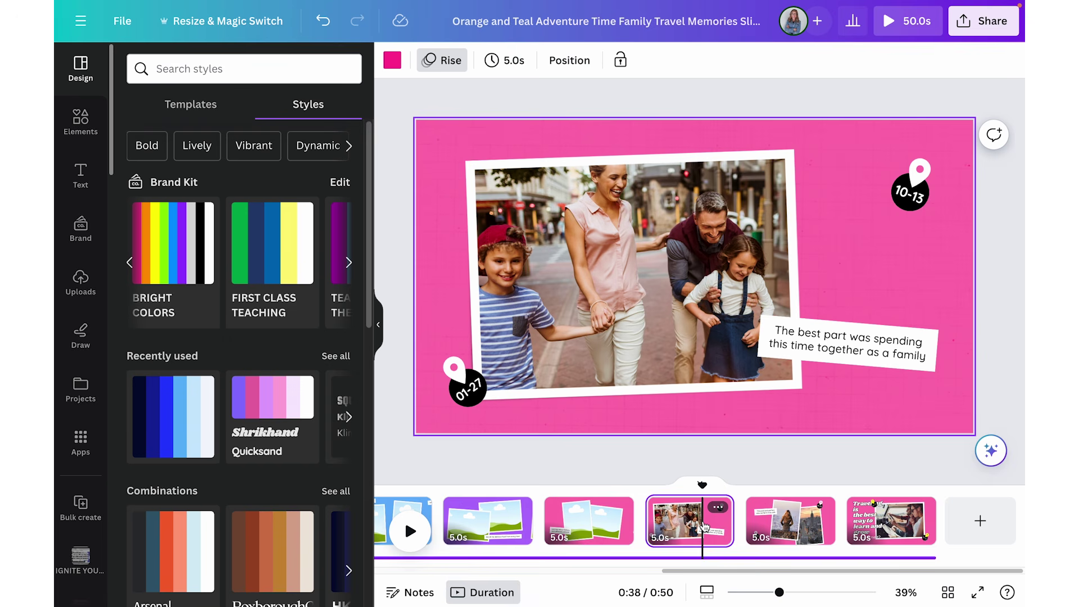
key(Delete)
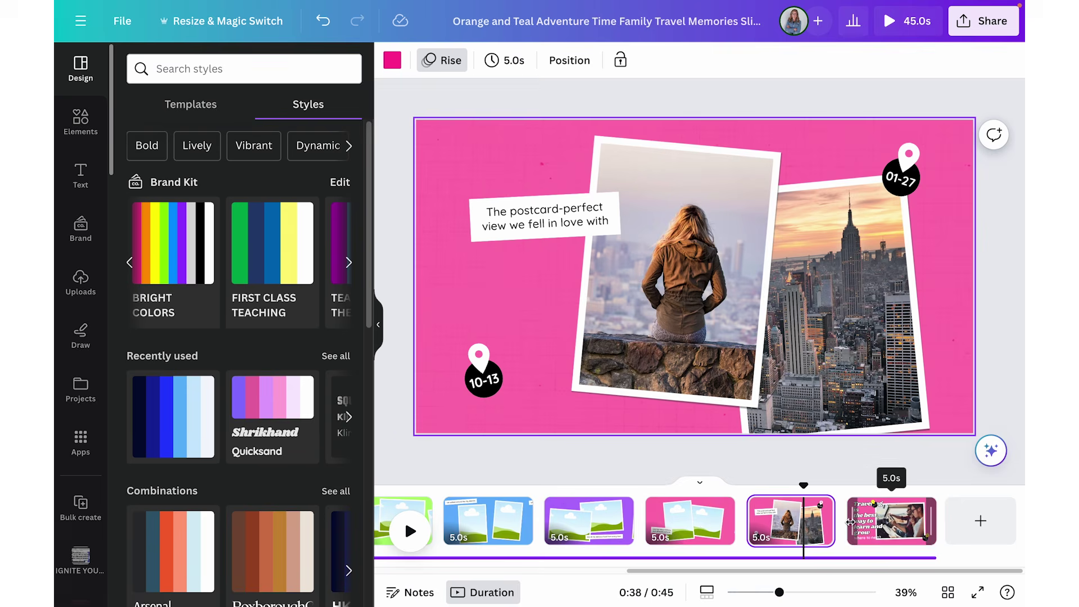
key(Delete)
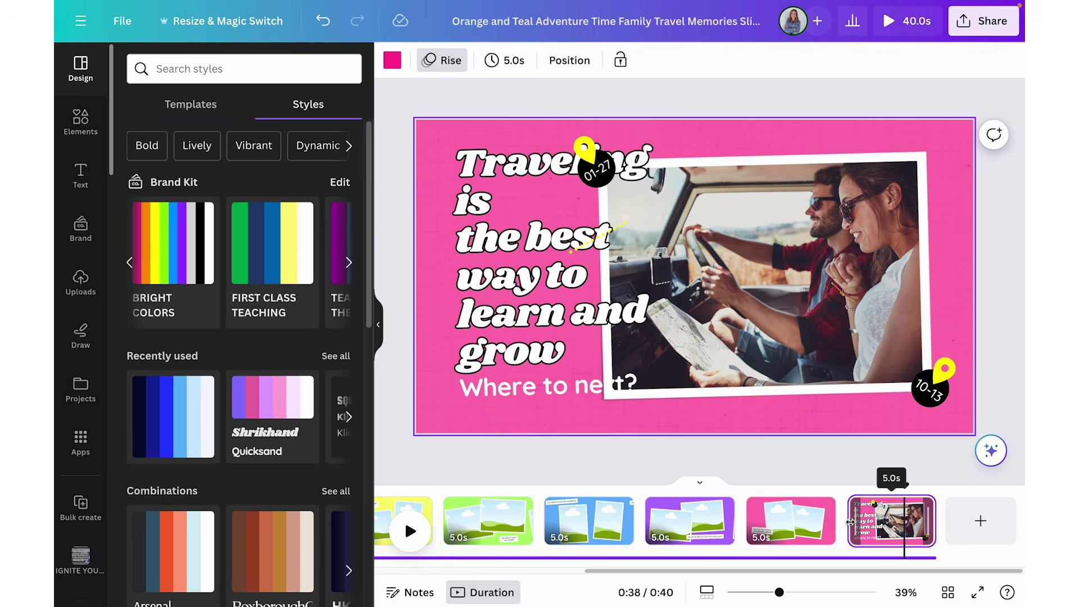
Delete the 10-13 and 01-27 location pins from the last page and remove the image from its photo frame.
click(927, 411)
key(Delete)
click(601, 168)
click(602, 169)
key(Delete)
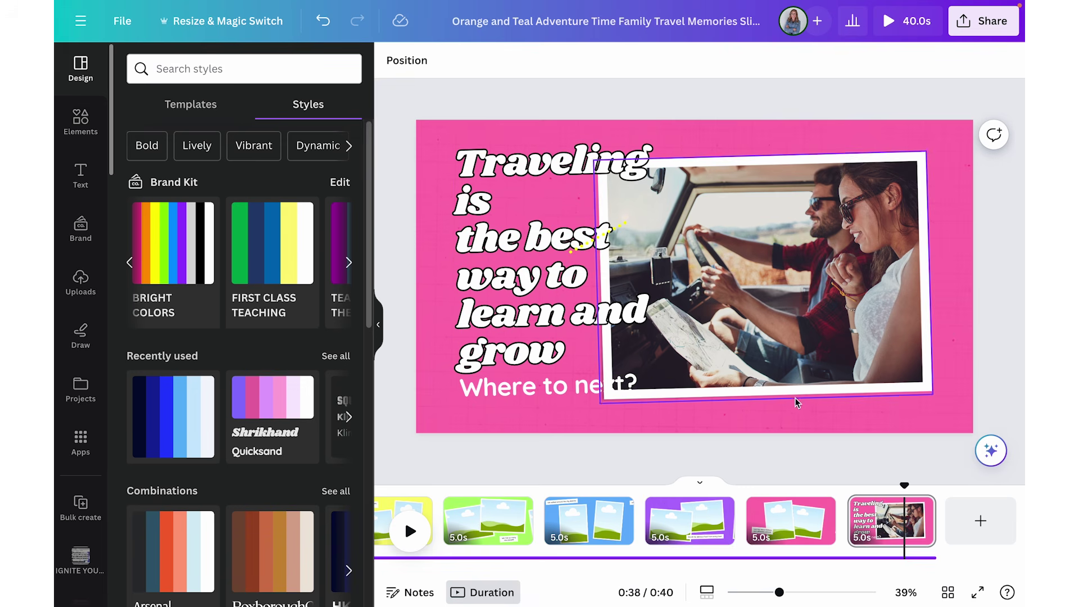
click(804, 287)
key(Delete)
click(691, 434)
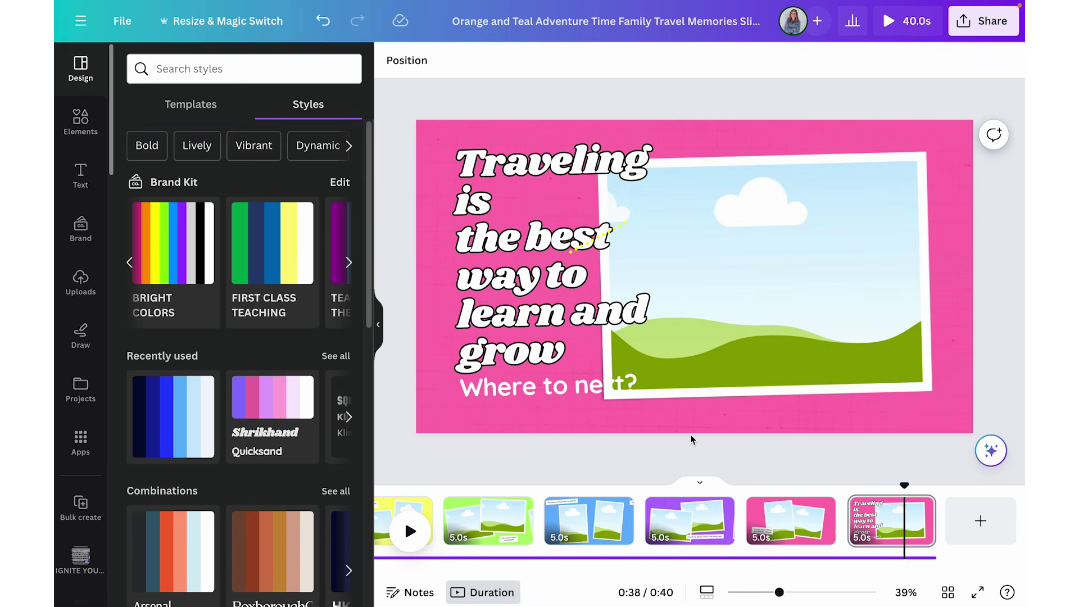
Set the page animation to Party, animate it only on enter, and apply it to all pages.
scroll(638, 513, up, 5)
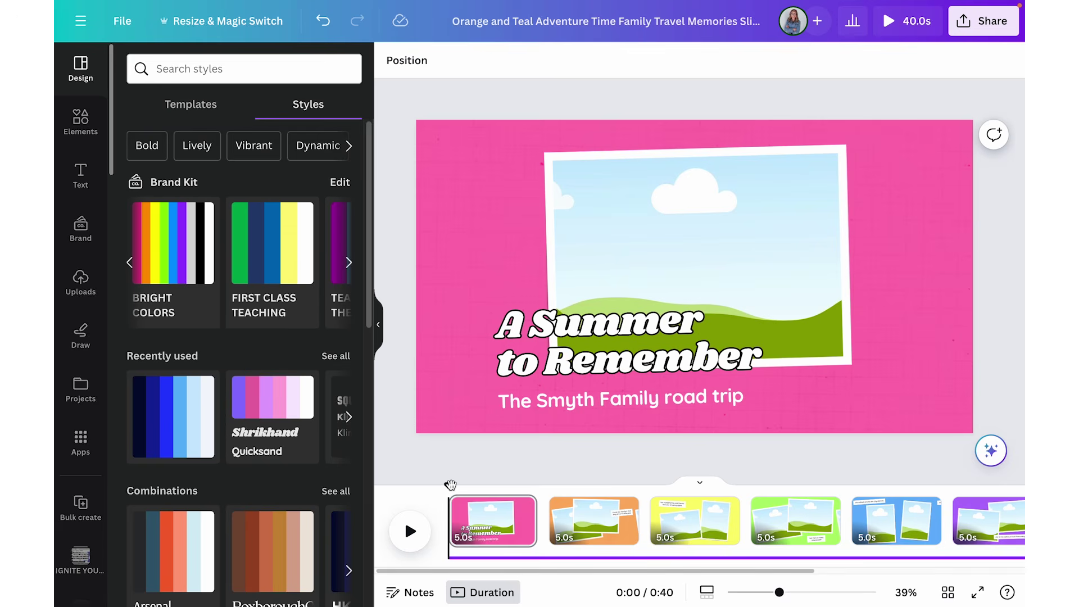
drag(450, 485, 693, 512)
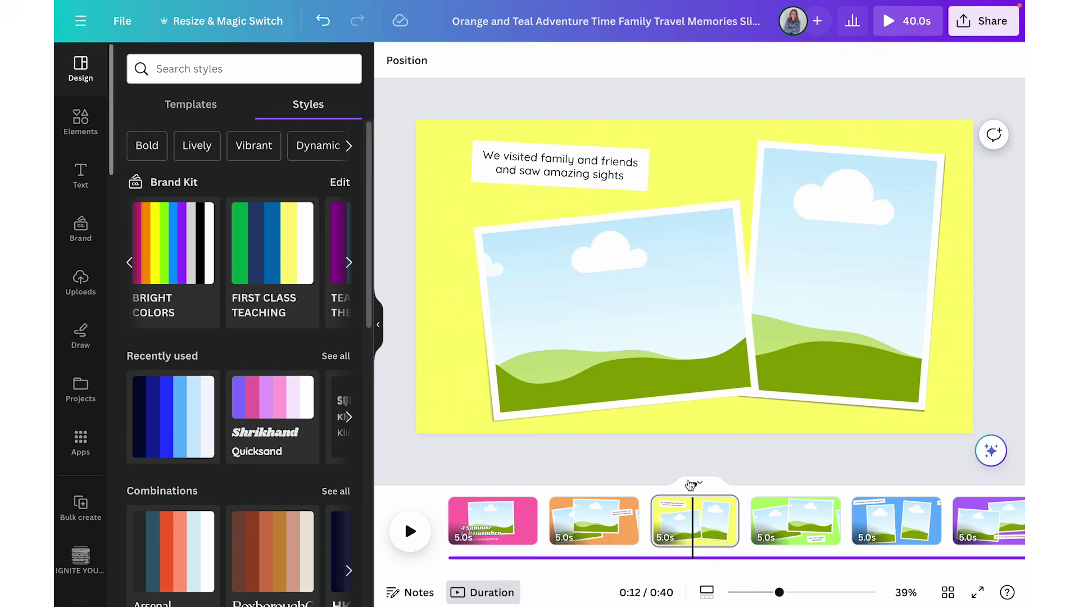
drag(694, 485, 589, 484)
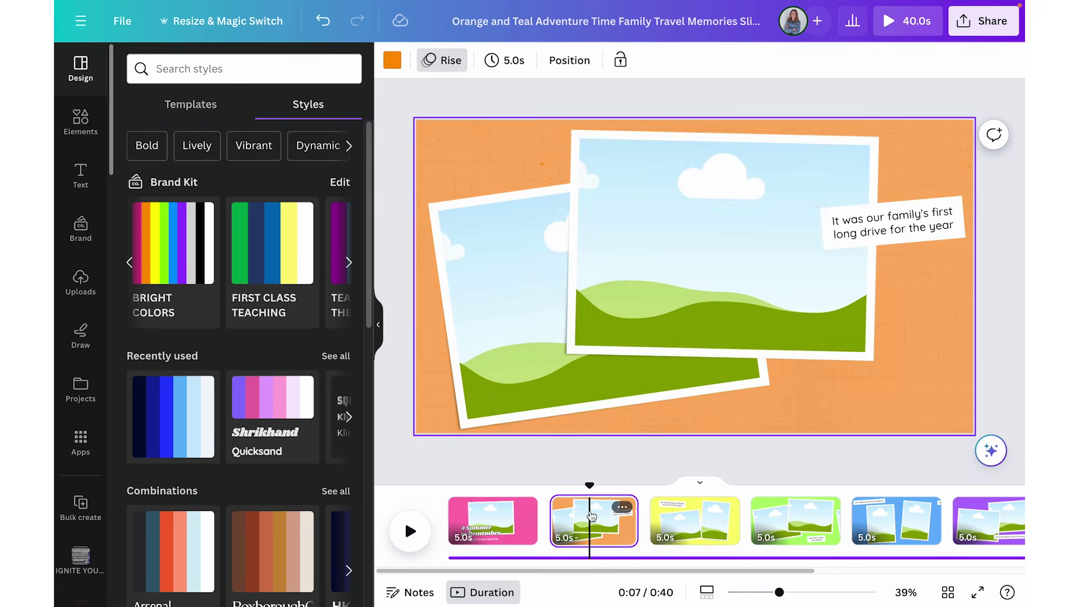
click(634, 279)
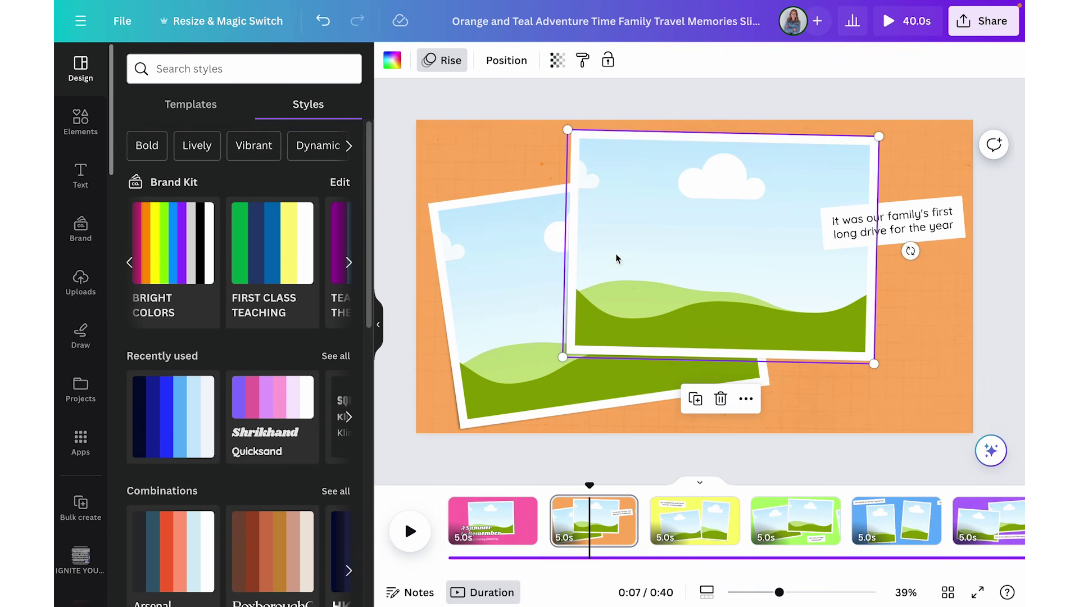
click(446, 61)
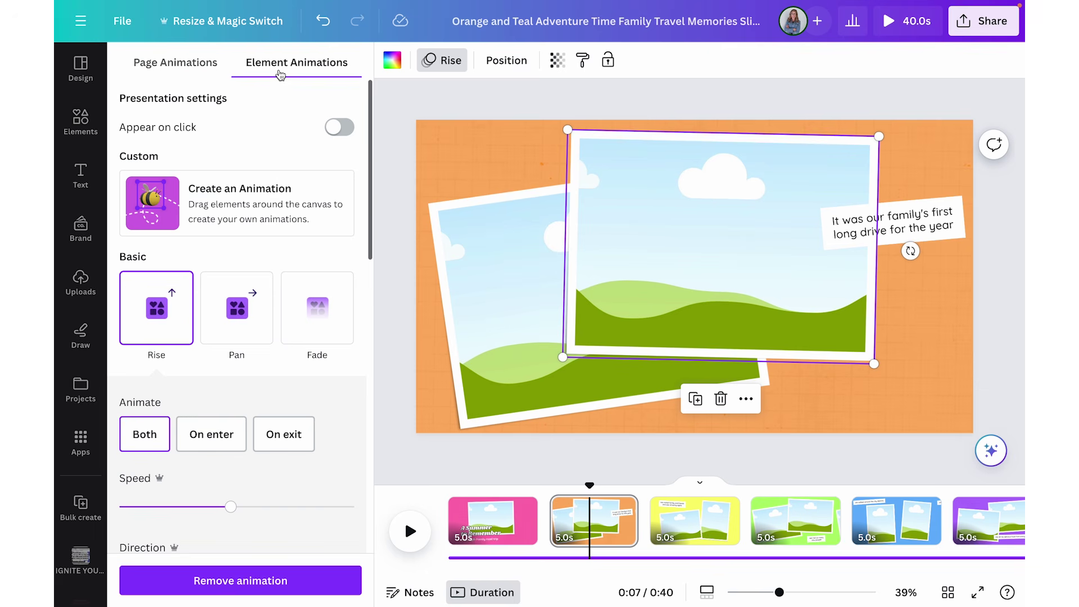
click(198, 59)
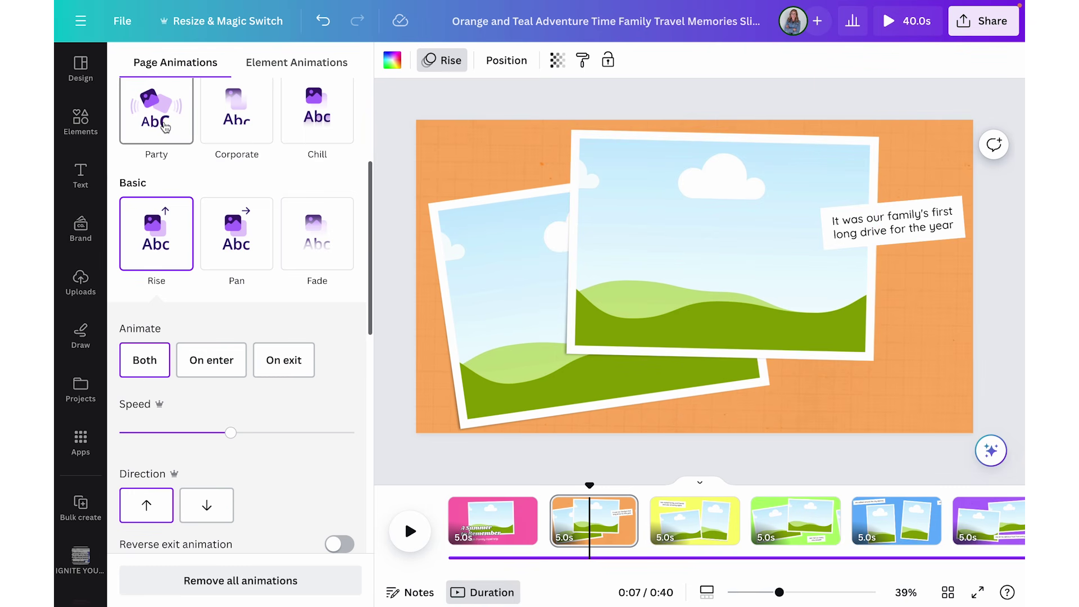
click(165, 127)
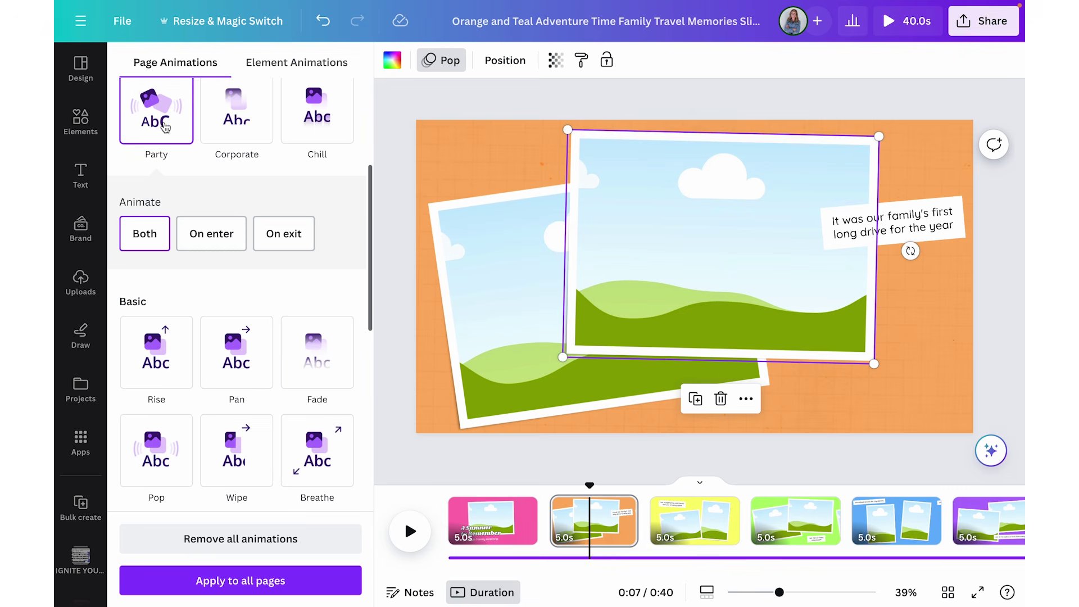
click(207, 240)
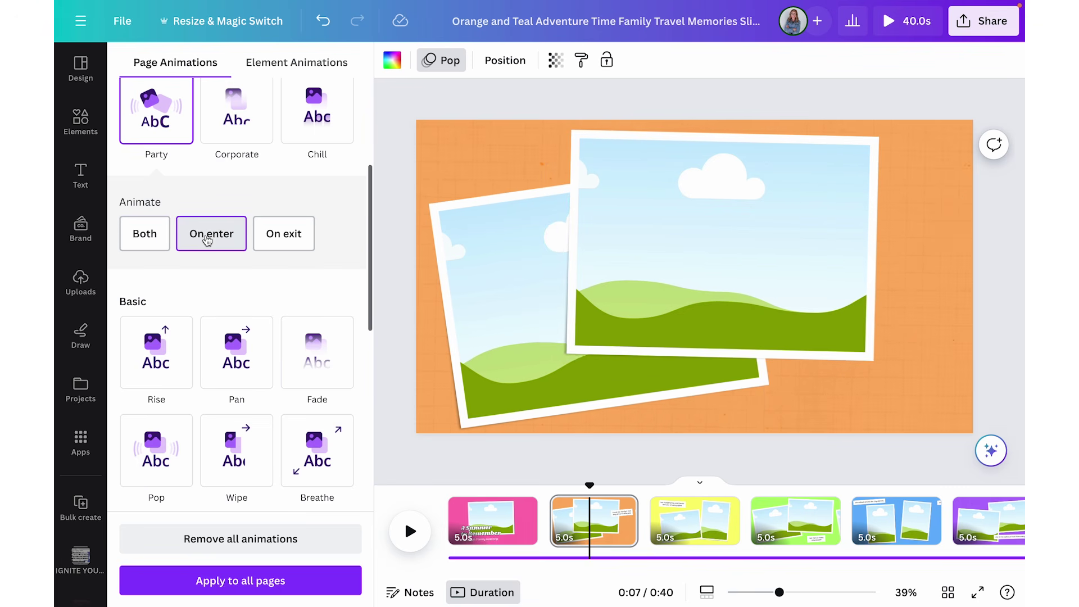
click(225, 585)
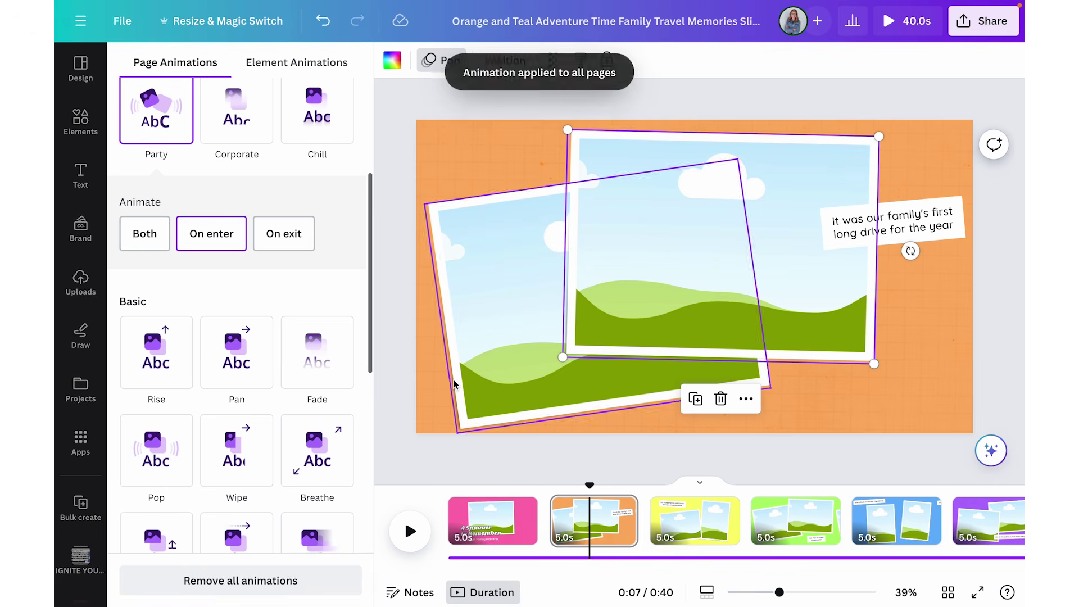
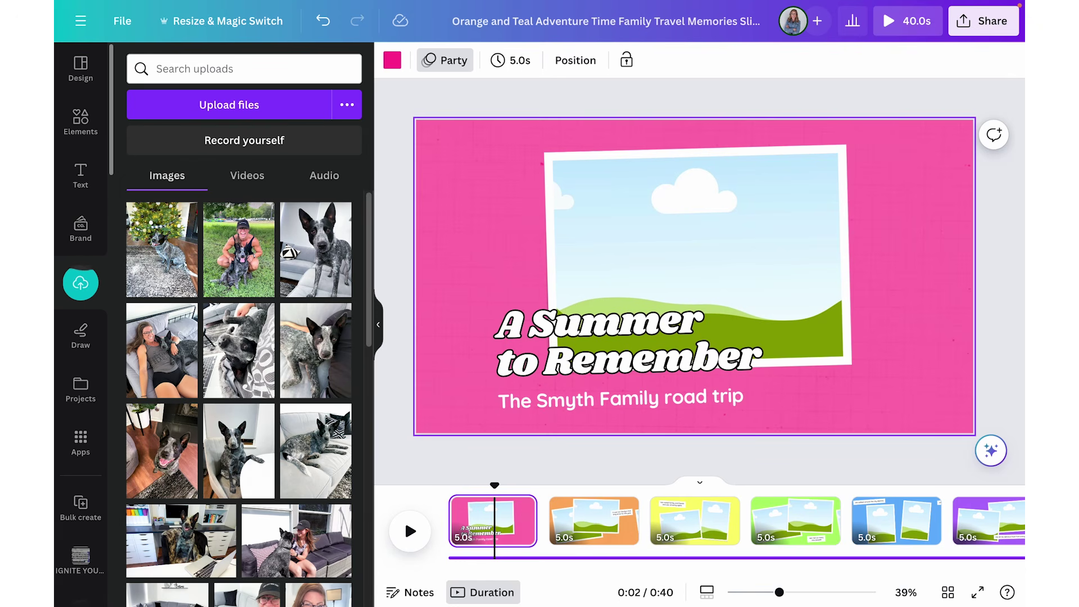
Fill the title page's photo frame with the uploaded photo of the woman crouching on grass with a dog.
scroll(254, 509, down, 3)
scroll(254, 506, up, 3)
mouse_move(235, 242)
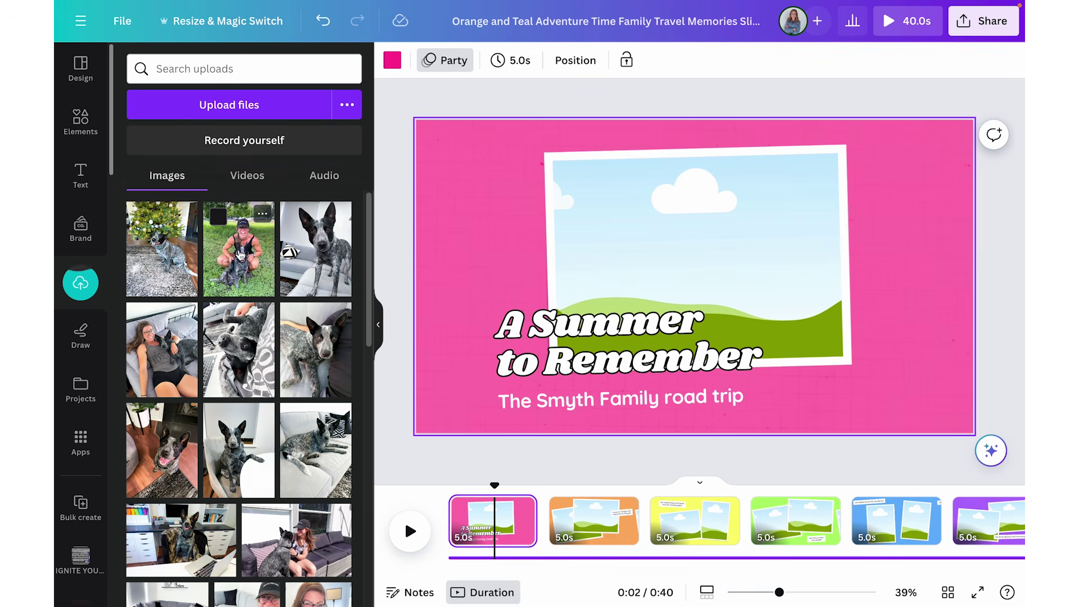
drag(239, 254, 672, 220)
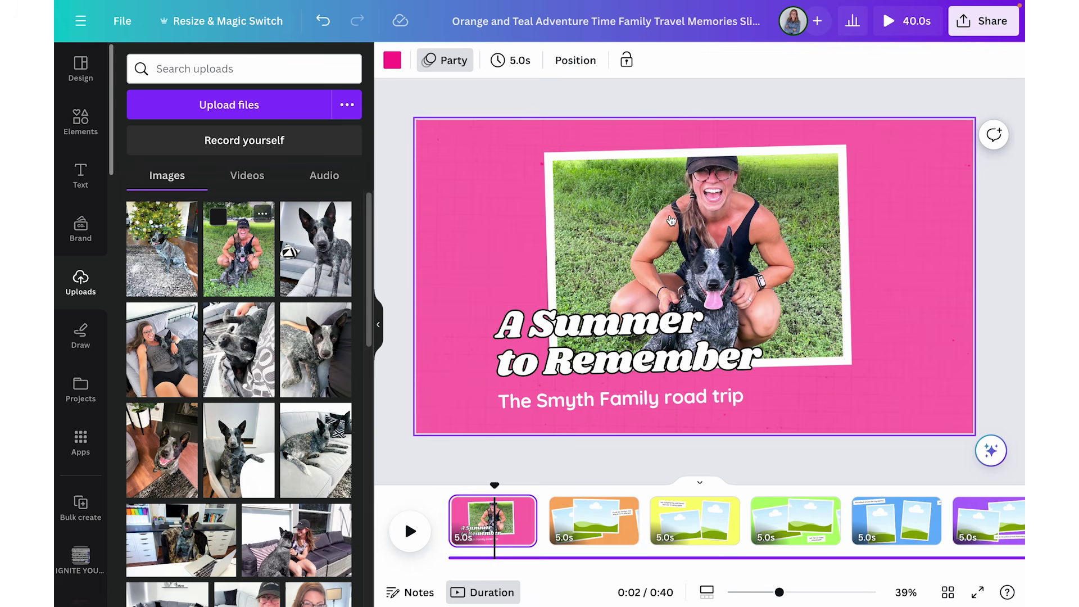
Reposition the photo lower inside the title page's frame so the woman's whole cap shows, and apply the crop.
click(774, 225)
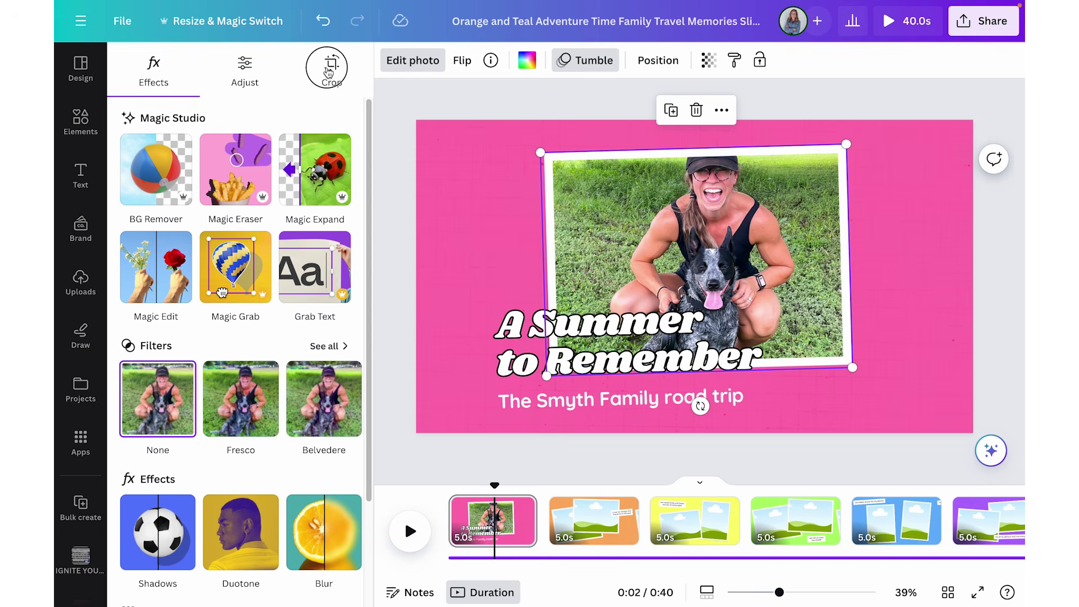
click(329, 71)
mouse_move(654, 238)
mouse_down()
mouse_move(654, 266)
mouse_move(655, 245)
mouse_up()
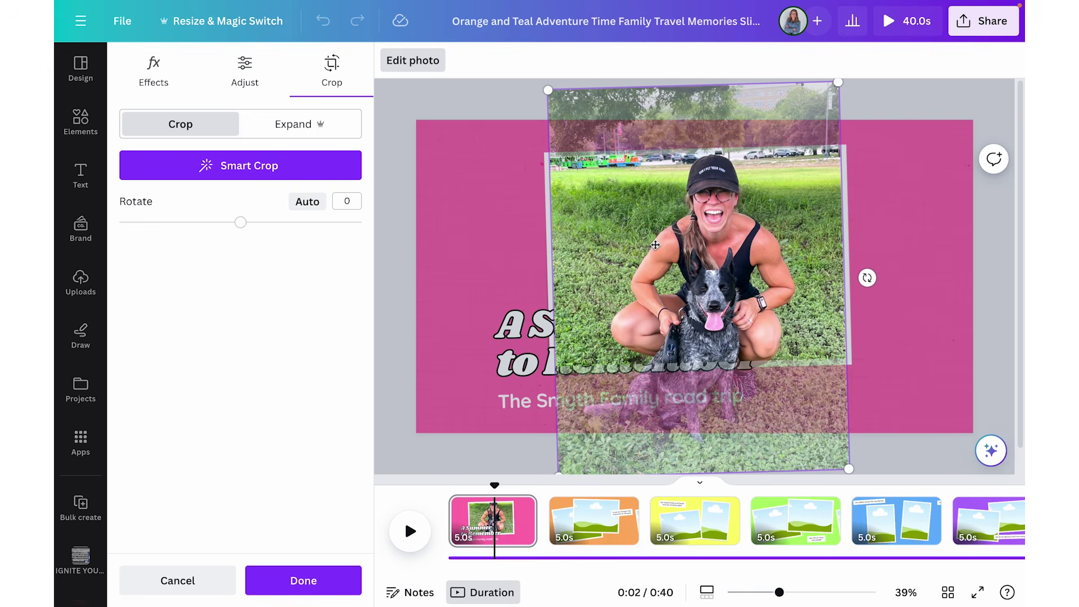
click(298, 579)
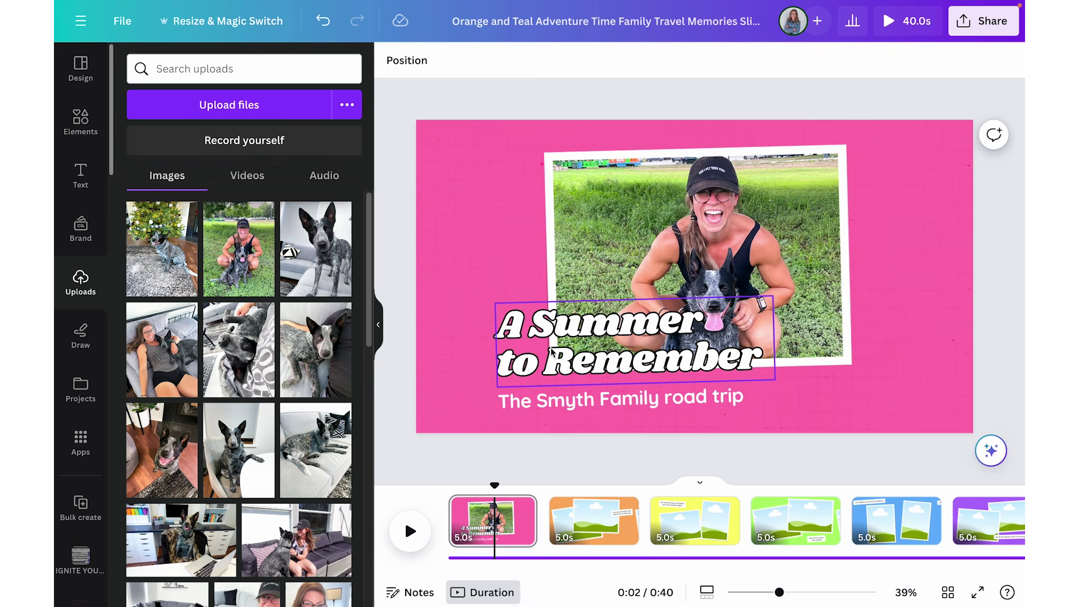
Move the title page's heading left and slightly down, and change its text to "A School Year to Remember".
drag(561, 356, 493, 364)
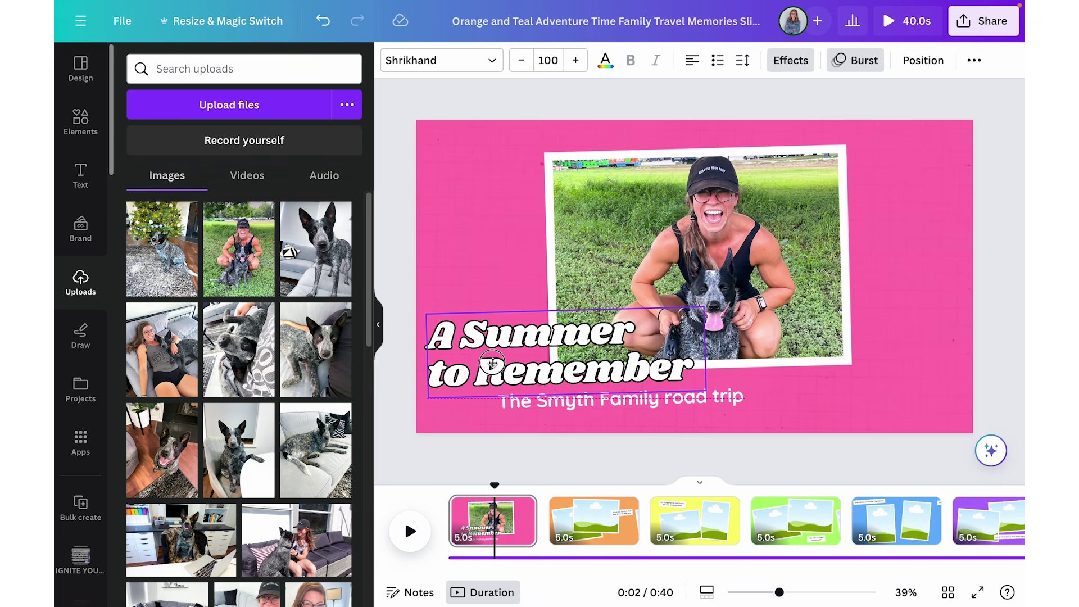
double_click(691, 398)
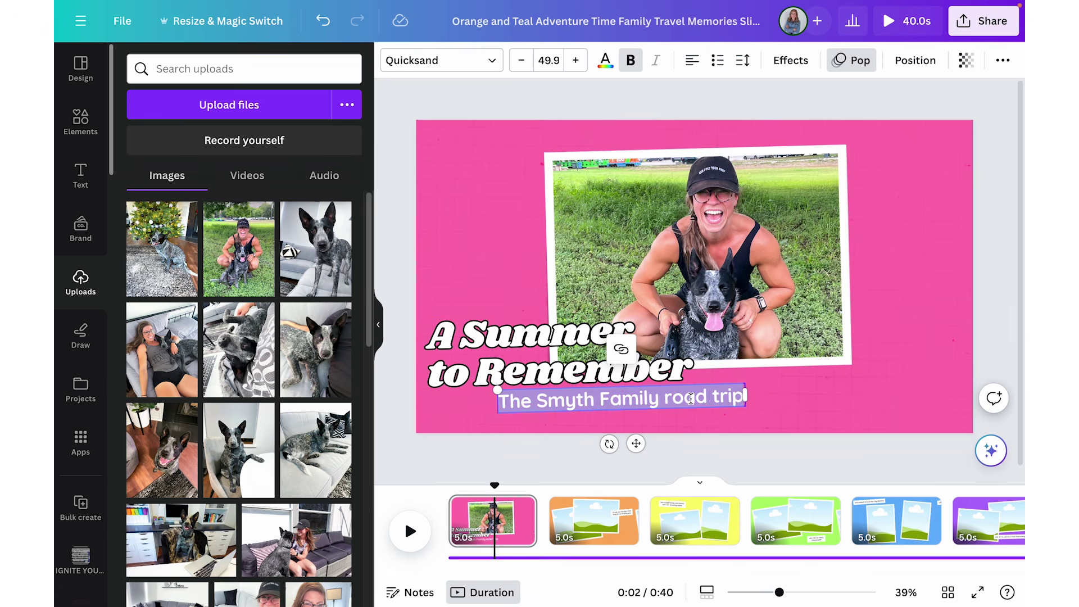
click(554, 349)
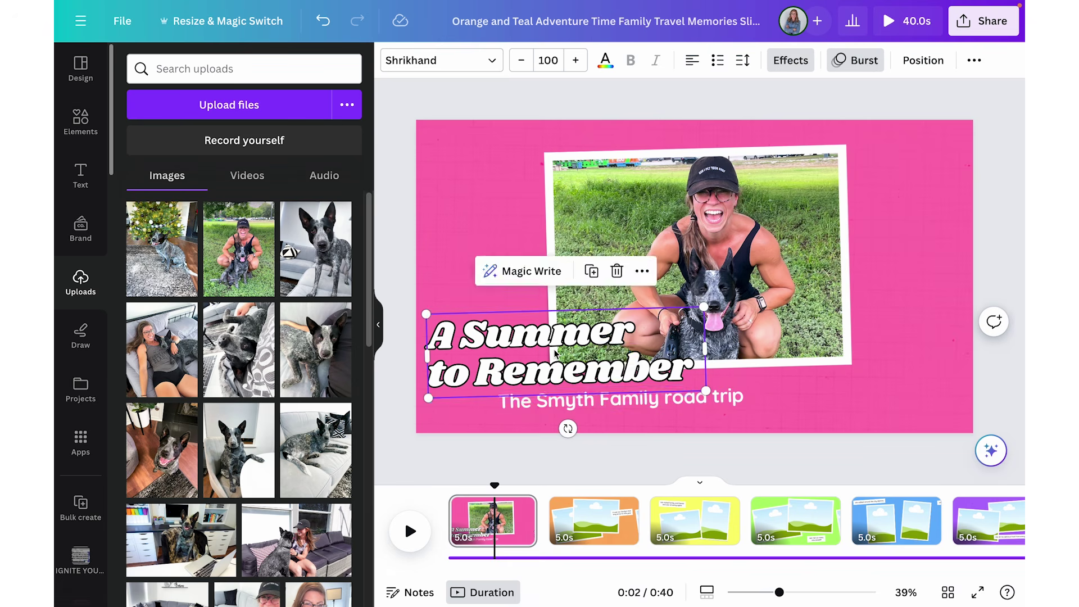
click(554, 350)
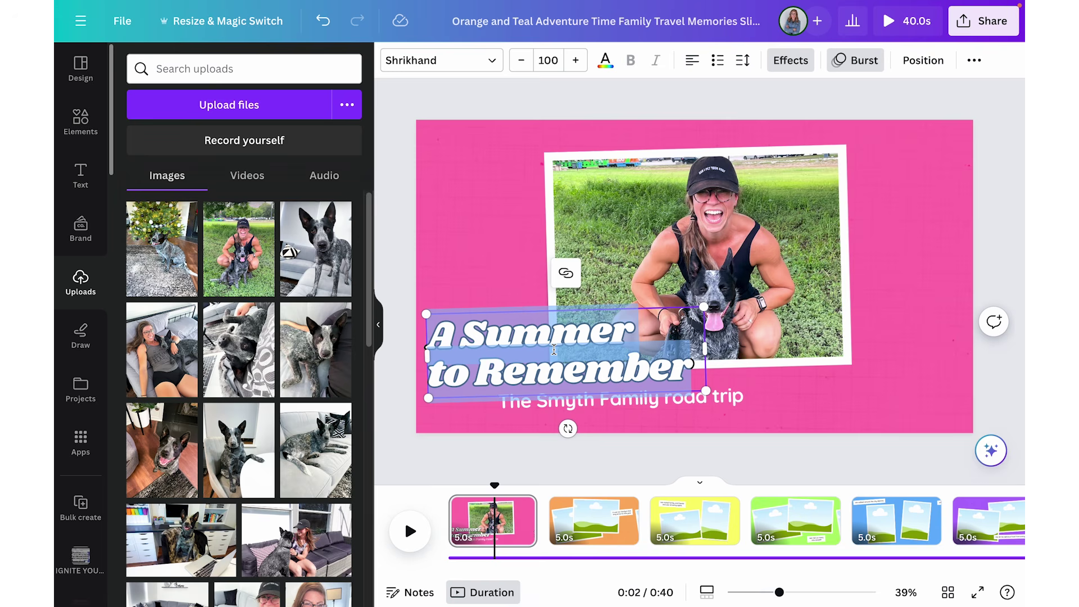
text(A)
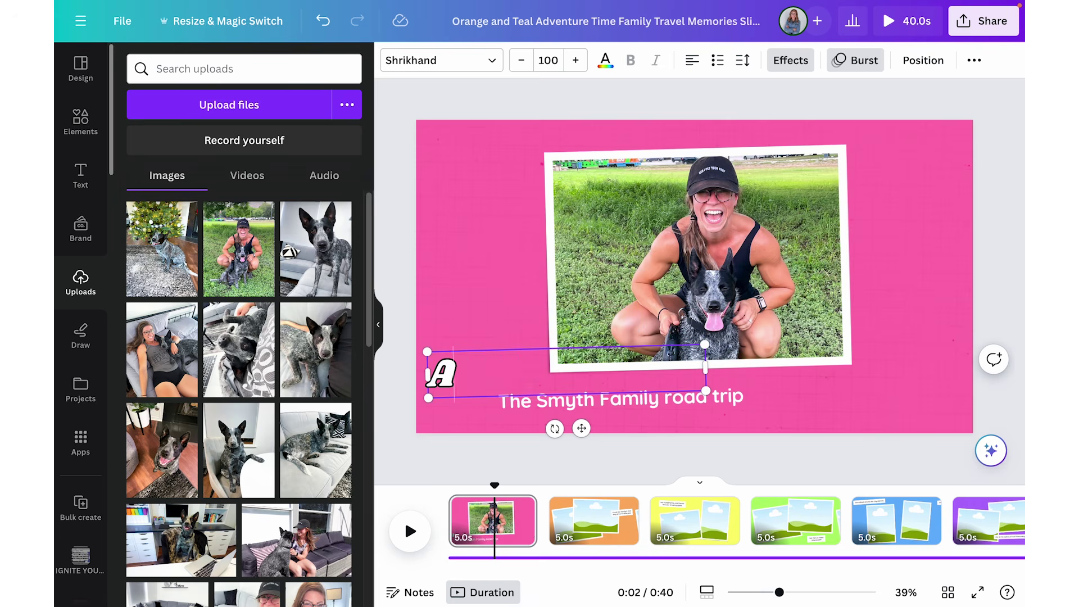
text( School Year to Remember)
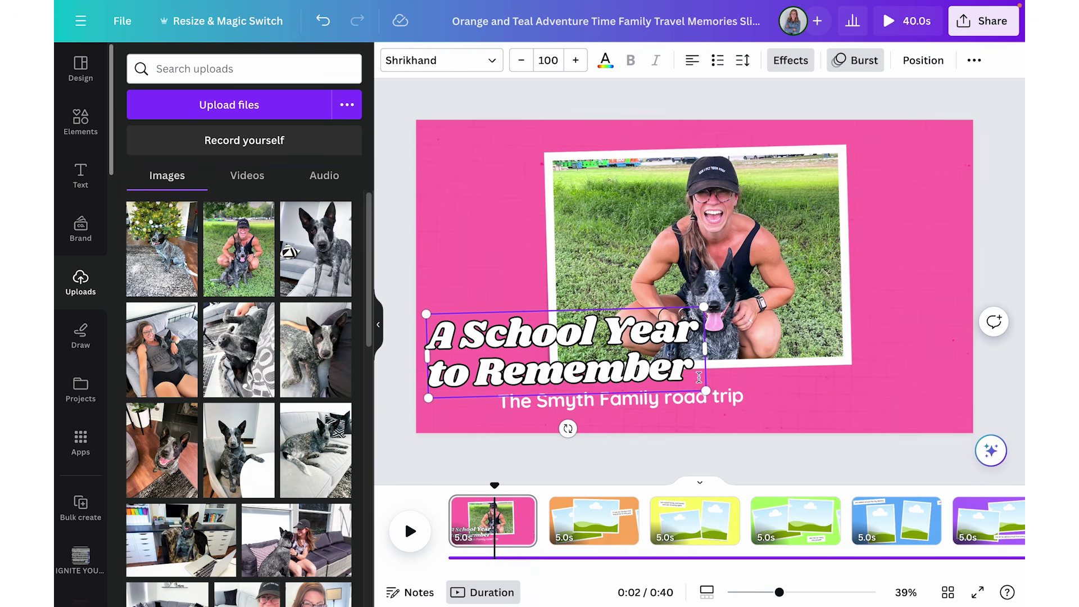
Move the title page's subtitle left under the heading, change it to the teacher's name plus "Class 2023-2024", and widen it to fit one line.
drag(697, 405, 634, 408)
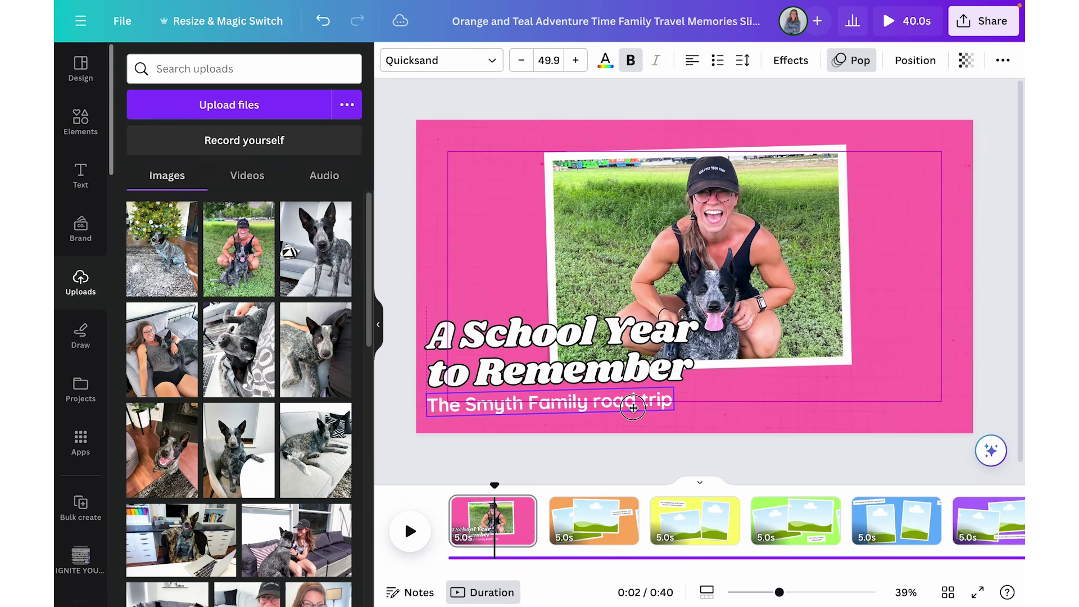
double_click(633, 409)
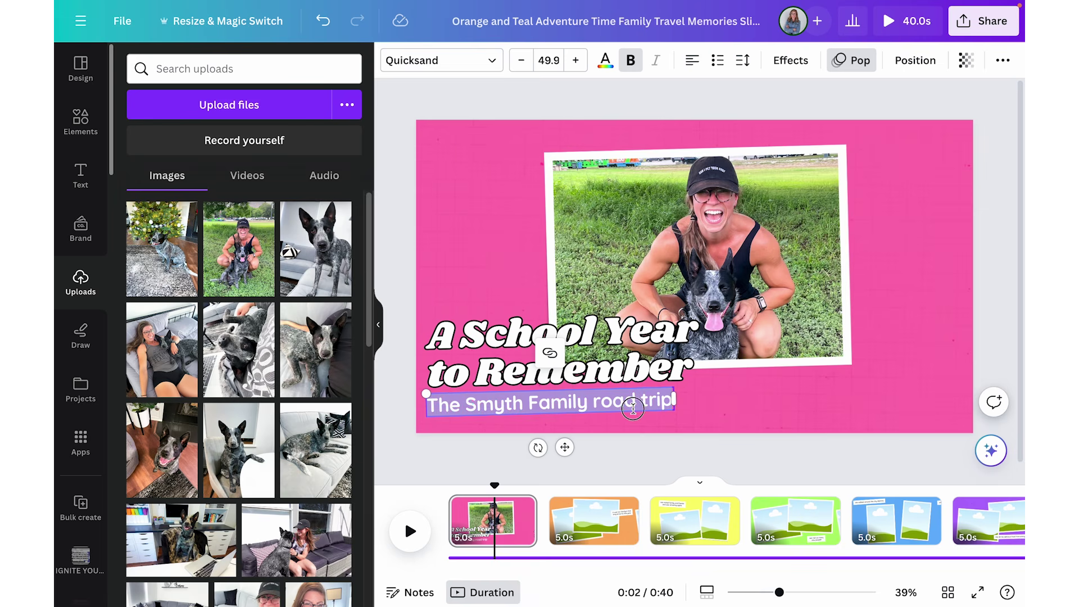
text(Mrs. Emerson’s Class 2023-)
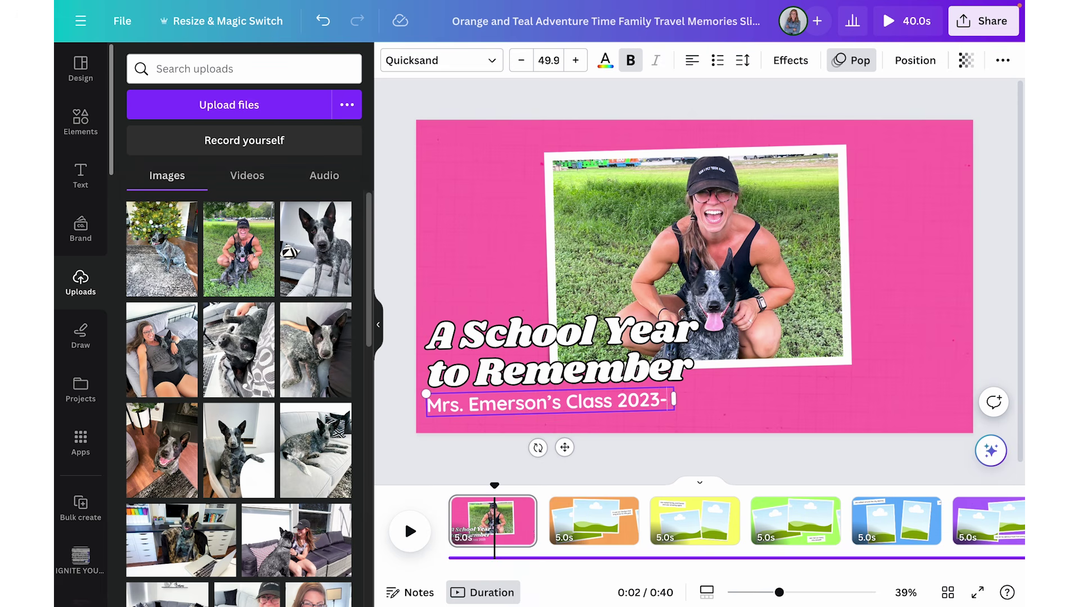
text(2024)
drag(682, 392, 732, 390)
click(701, 444)
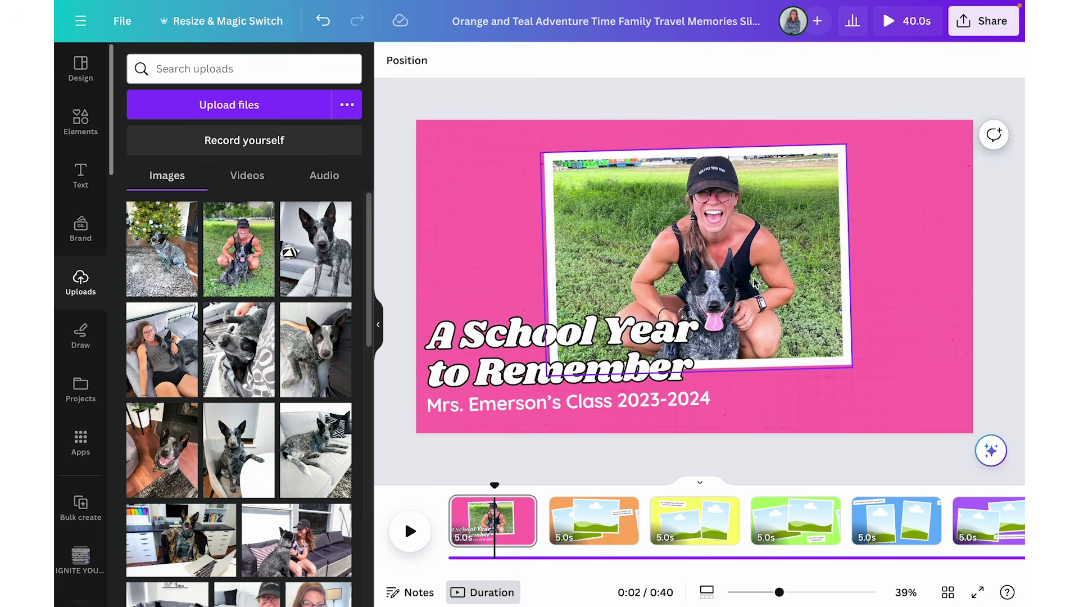
Fill page 2's rear frame with the photo of the dog sitting on a white chair, and shift the empty front frame right.
click(584, 523)
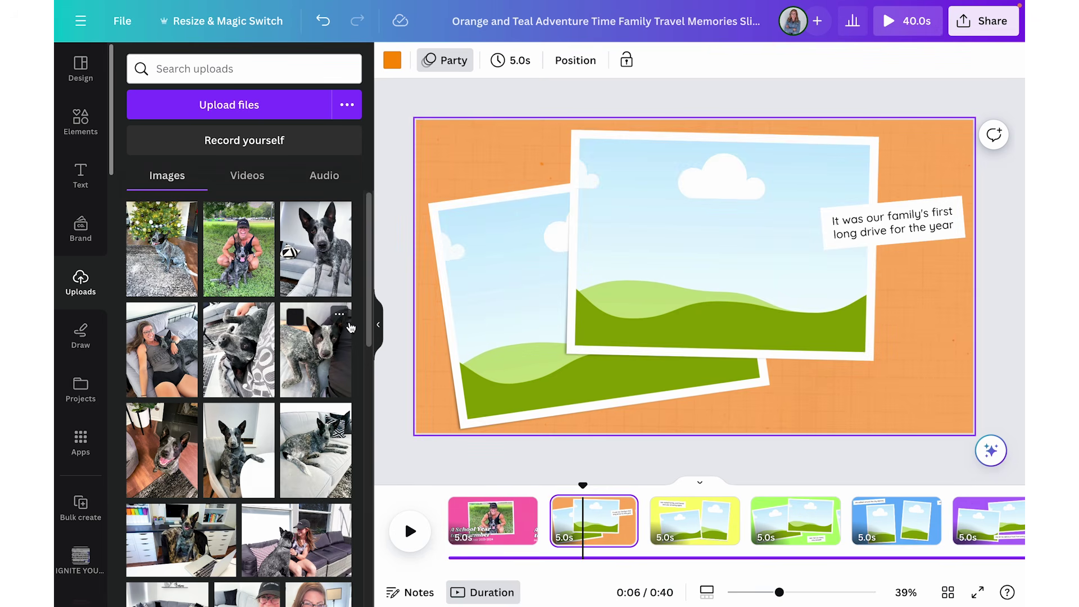
scroll(301, 355, down, 3)
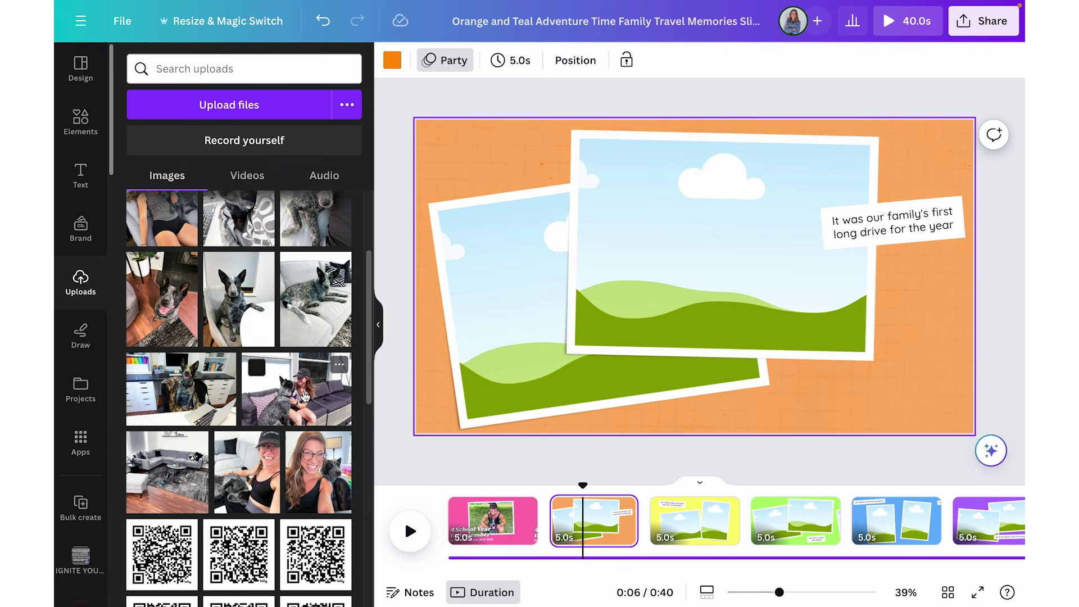
scroll(302, 397, up, 2)
drag(239, 390, 503, 296)
click(812, 281)
drag(811, 281, 894, 281)
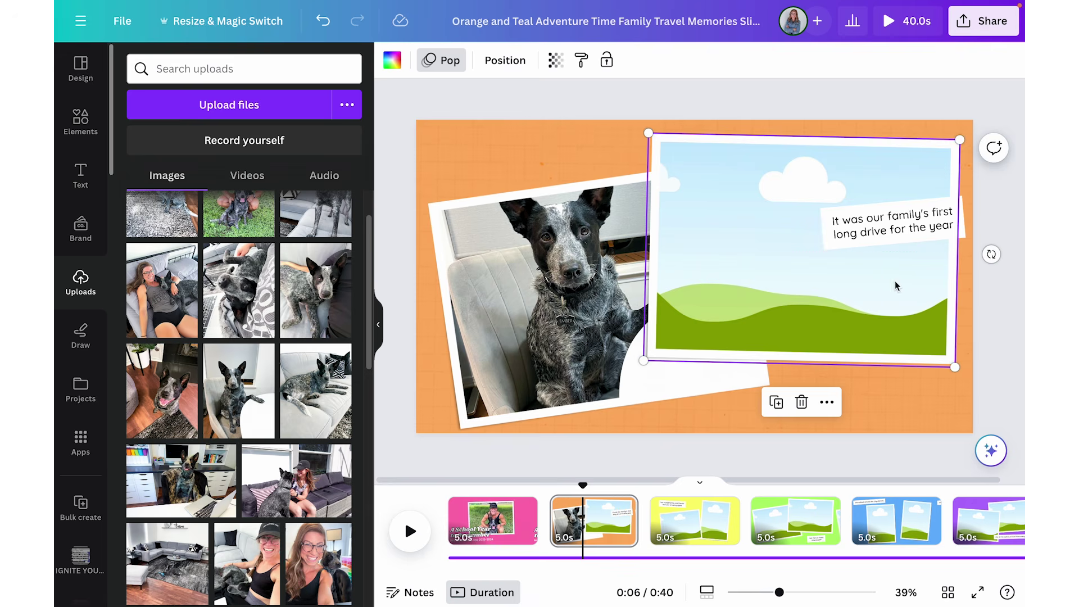
Move page 2's caption below the front frame, and fill that frame with the close-up photo of the dog lying beside a laptop.
drag(962, 233, 938, 405)
scroll(296, 258, up, 1)
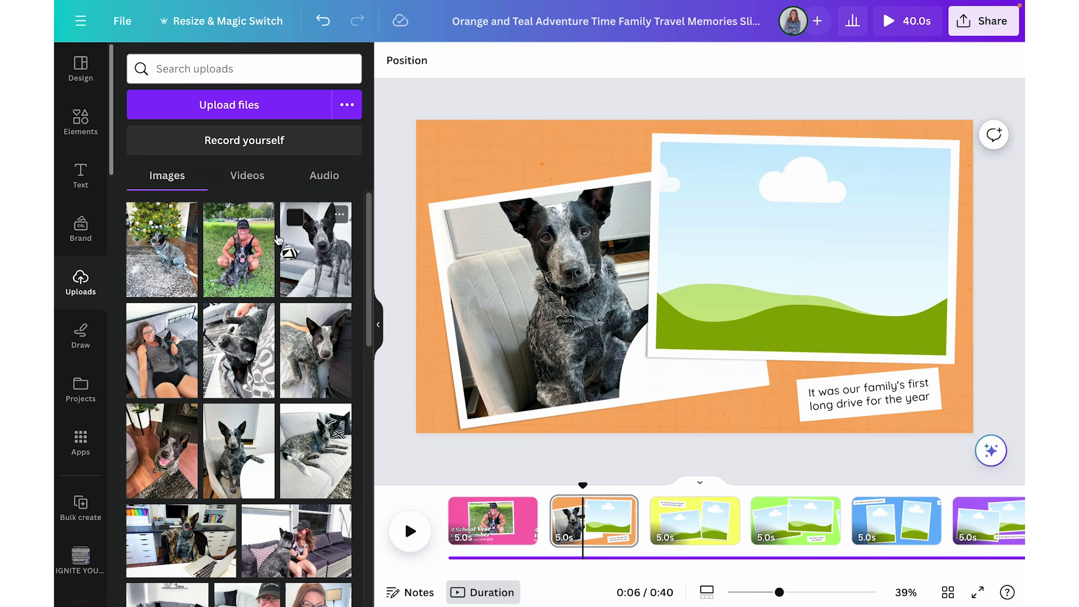
drag(243, 349, 809, 224)
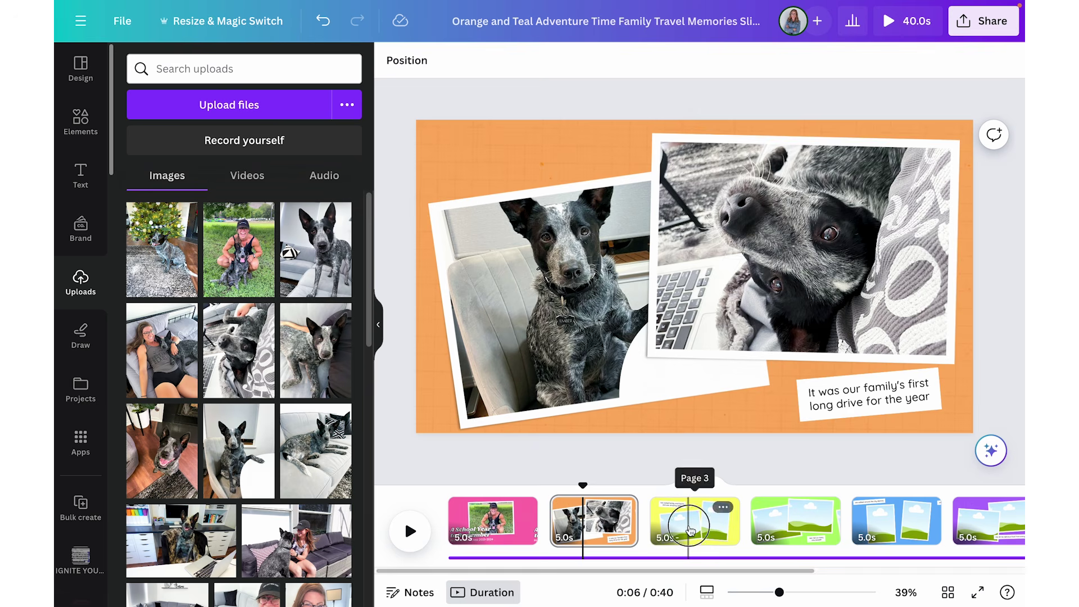
Fill the tall portrait frame on yellow page 3 with the uploaded 13.6-second video of the dog in the yard.
click(690, 531)
scroll(259, 390, down, 3)
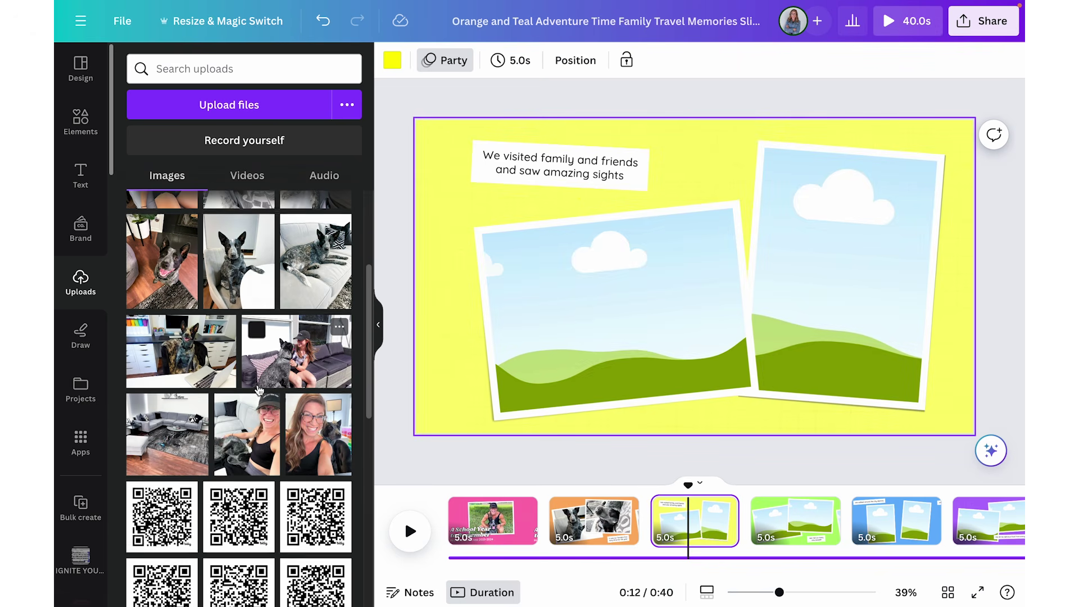
scroll(259, 390, up, 3)
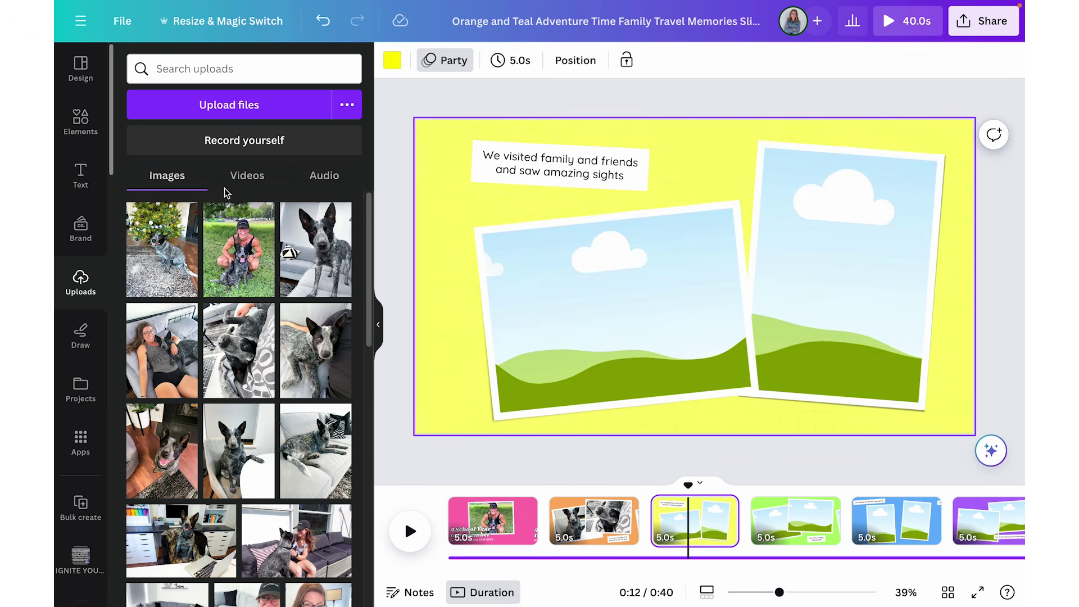
click(241, 179)
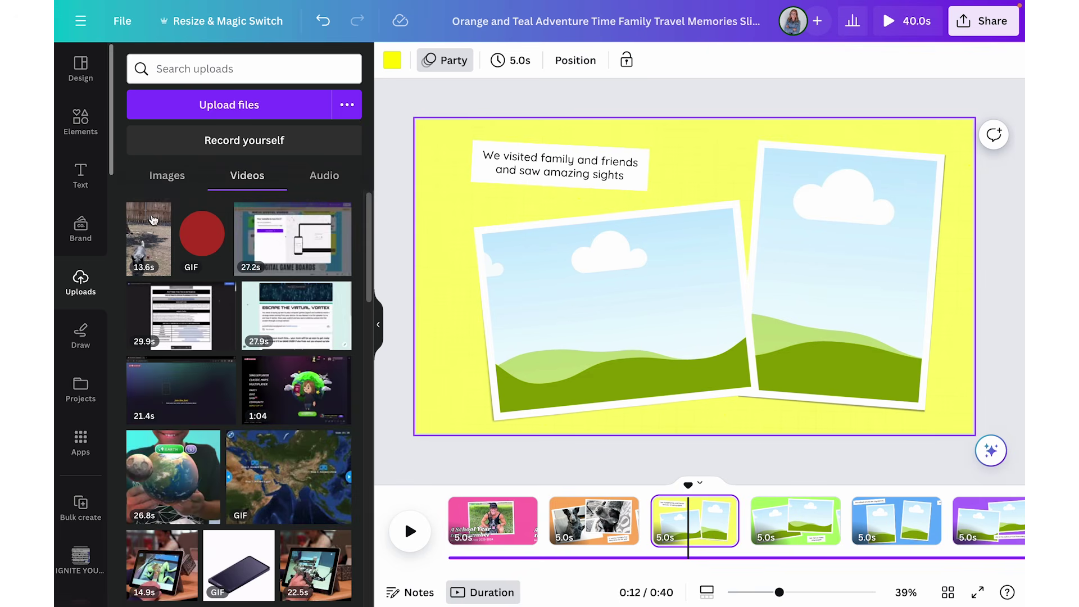
drag(145, 248, 807, 194)
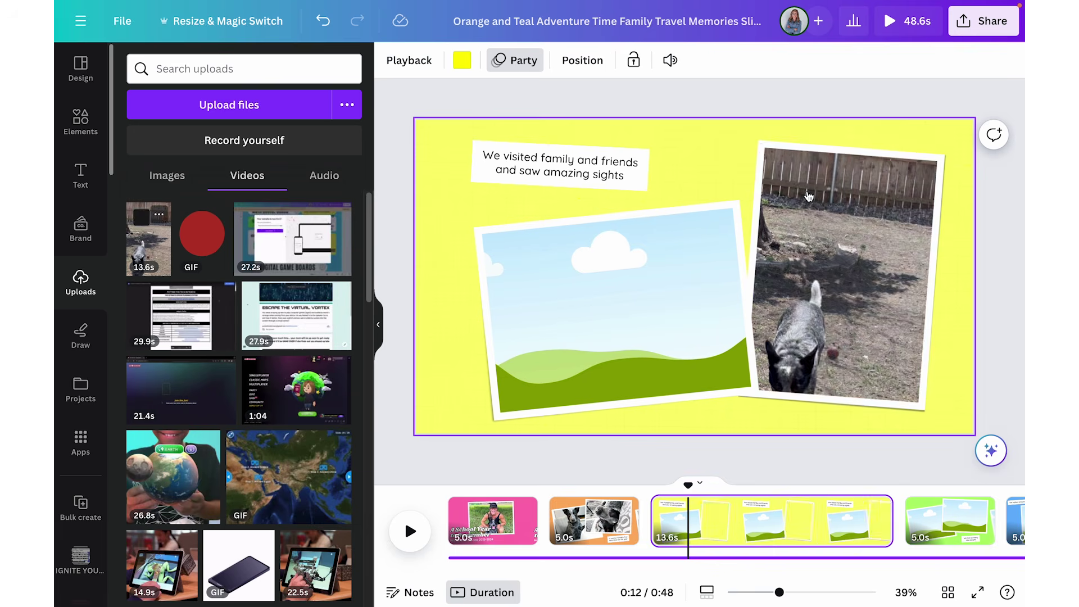
click(167, 175)
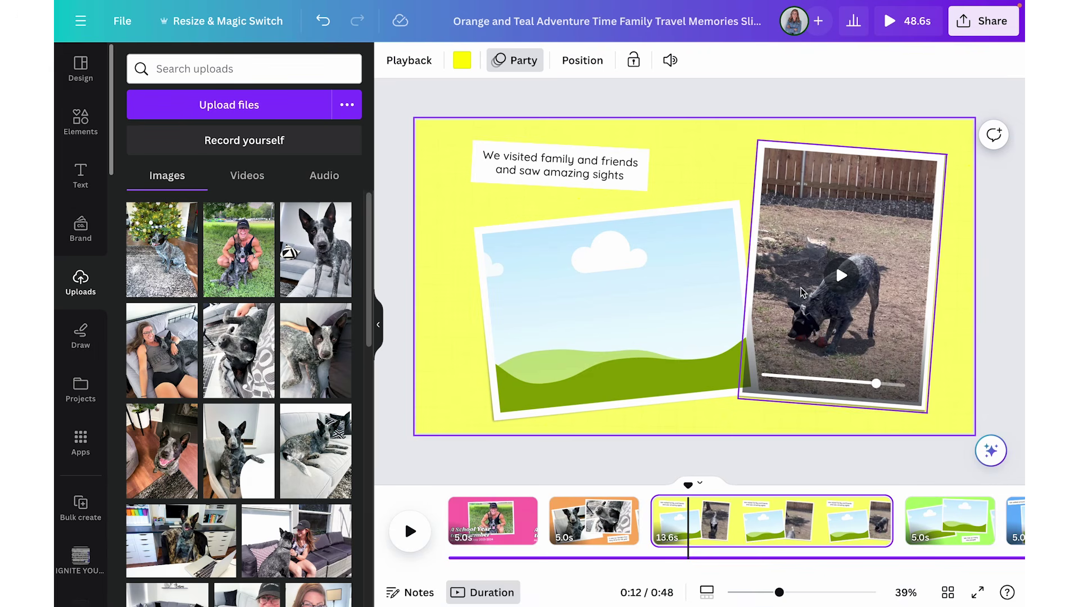
Mute all videos on page 3 and move the playhead further into the clip to preview it.
click(670, 61)
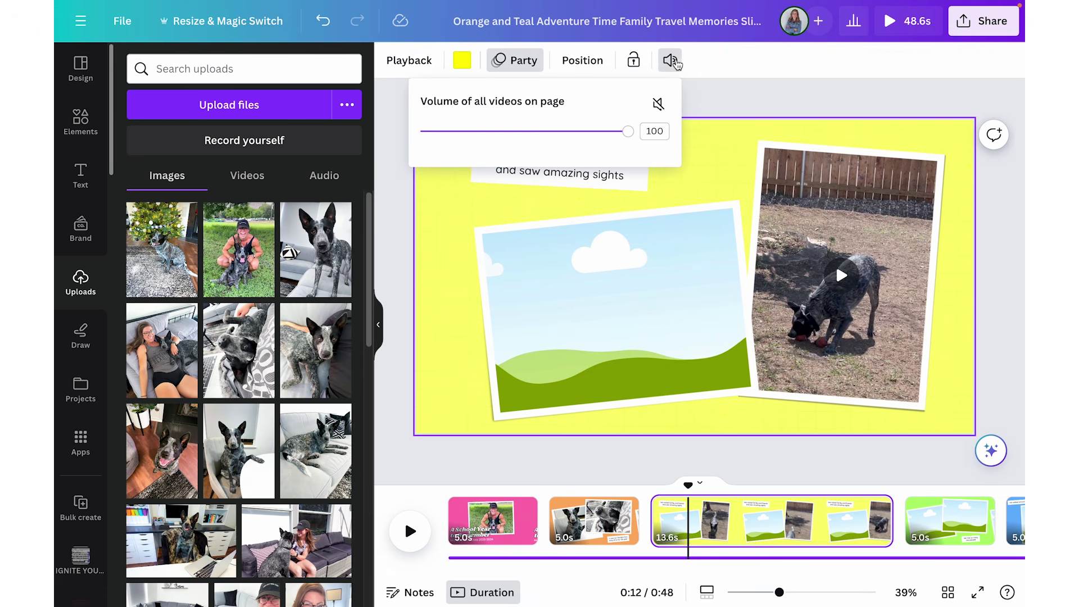
click(655, 108)
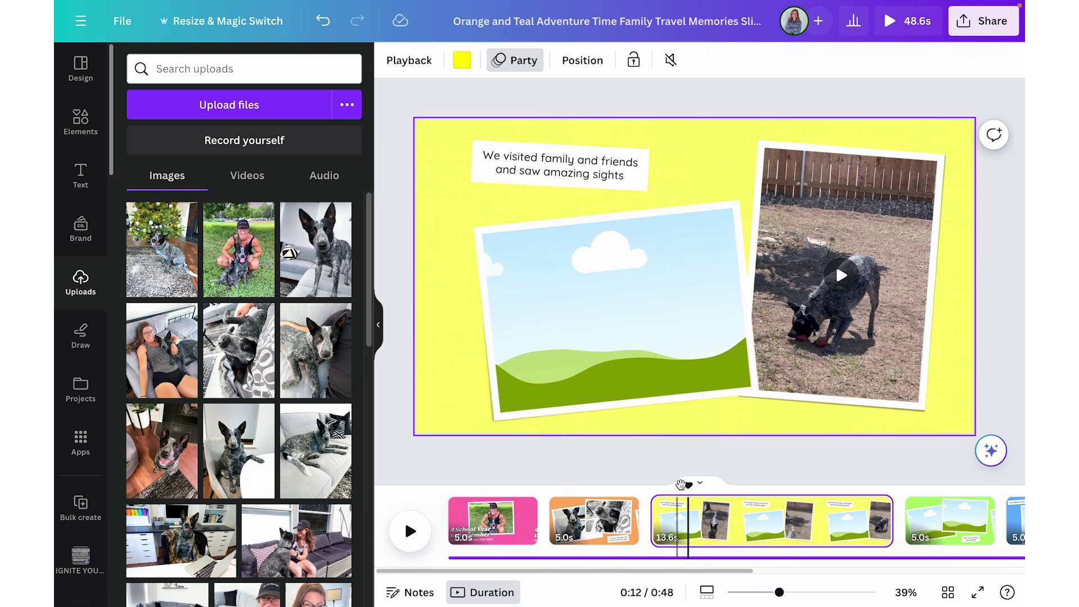
drag(689, 485, 795, 487)
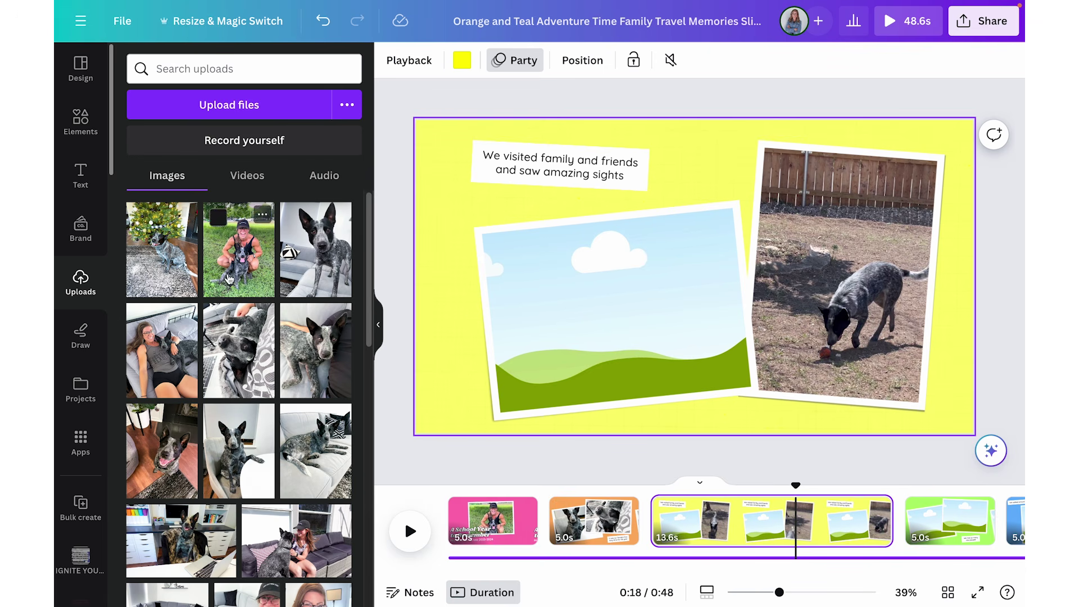
Fill page 3's landscape frame with the uploaded photo of the woman and dog on the outdoor sofa.
scroll(275, 425, down, 2)
scroll(275, 425, down, 5)
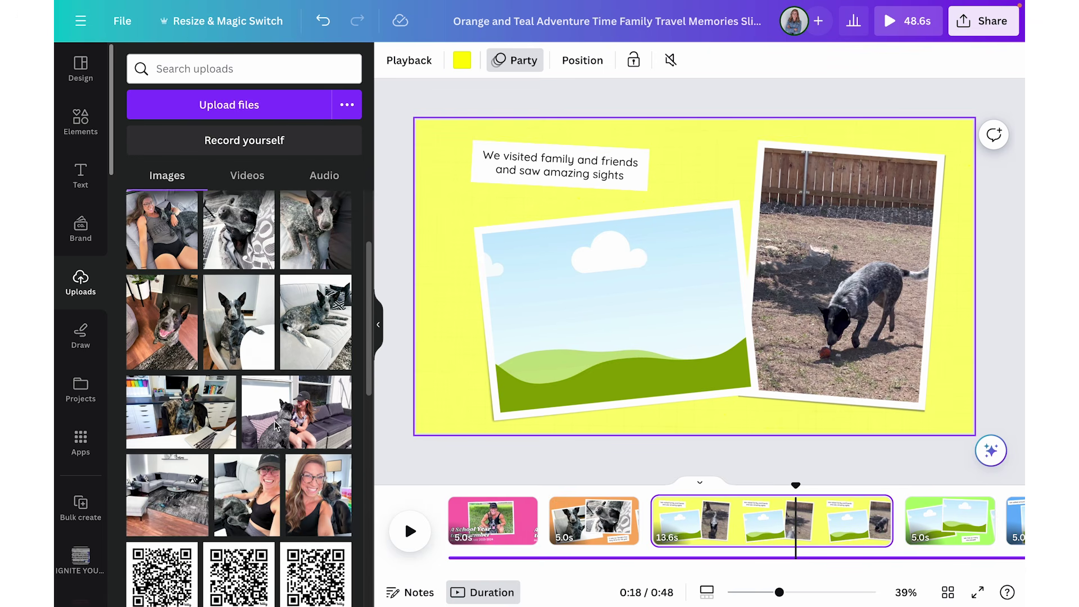
drag(297, 371, 595, 344)
Change the caption on orange page 2 to "We spent lots of time lounging inside!".
click(573, 522)
click(871, 389)
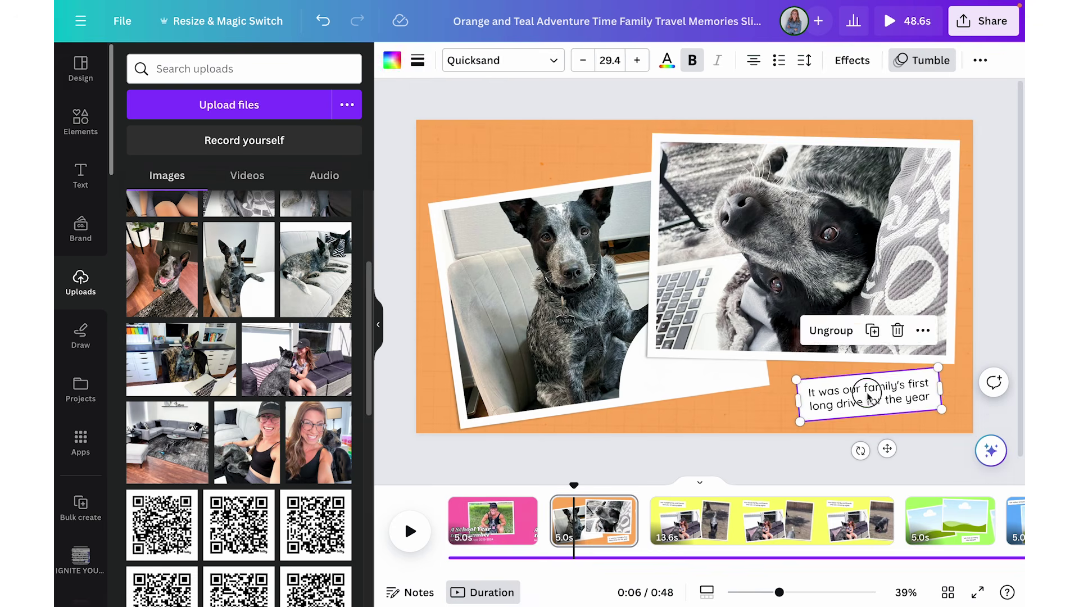
double_click(869, 394)
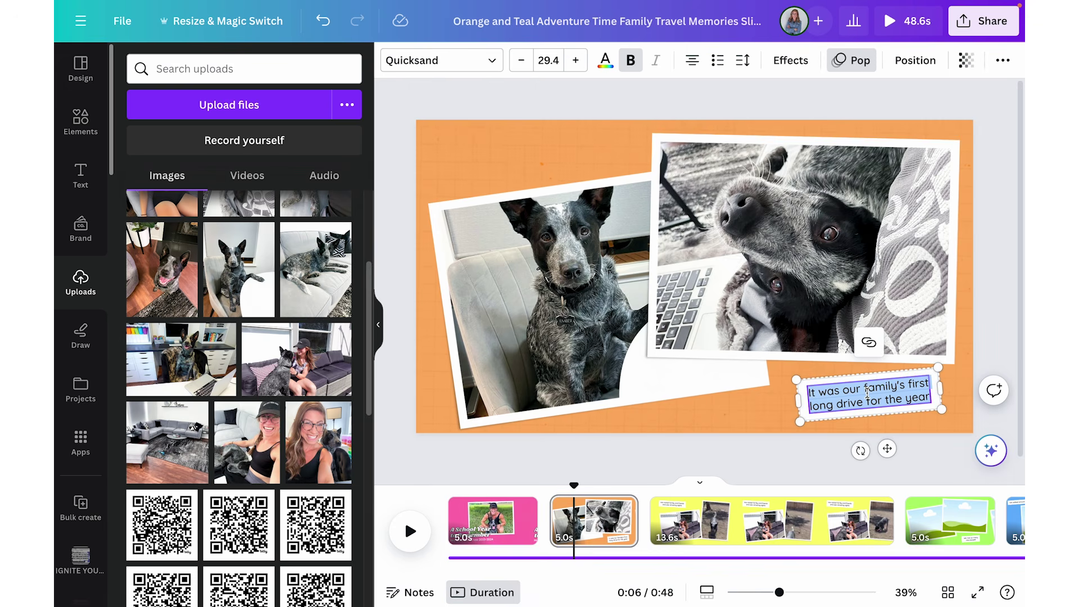
text(We spe)
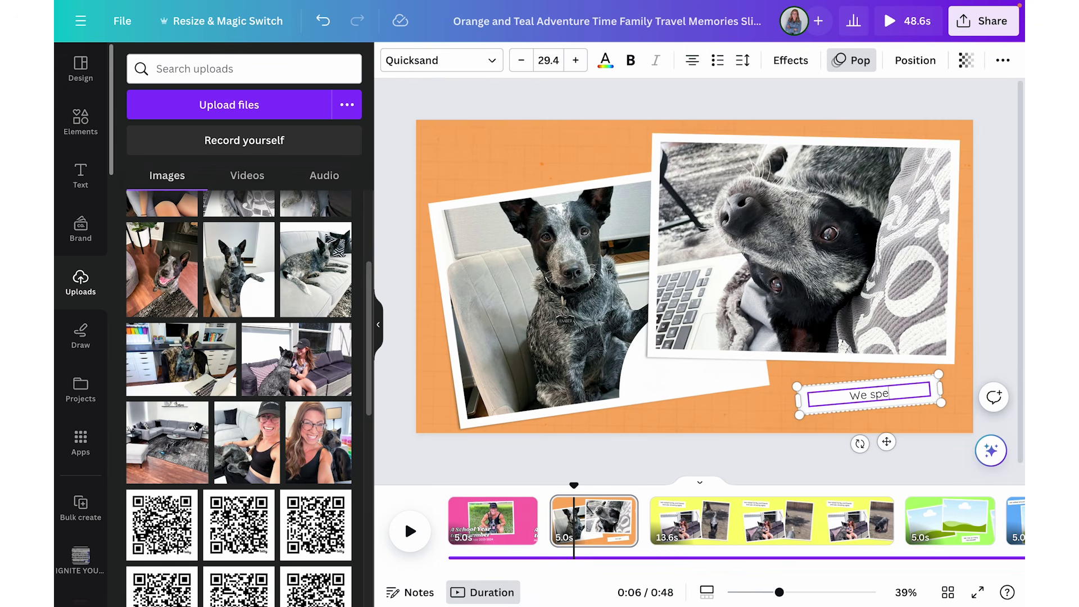
text(nt lots of time lounging inside!)
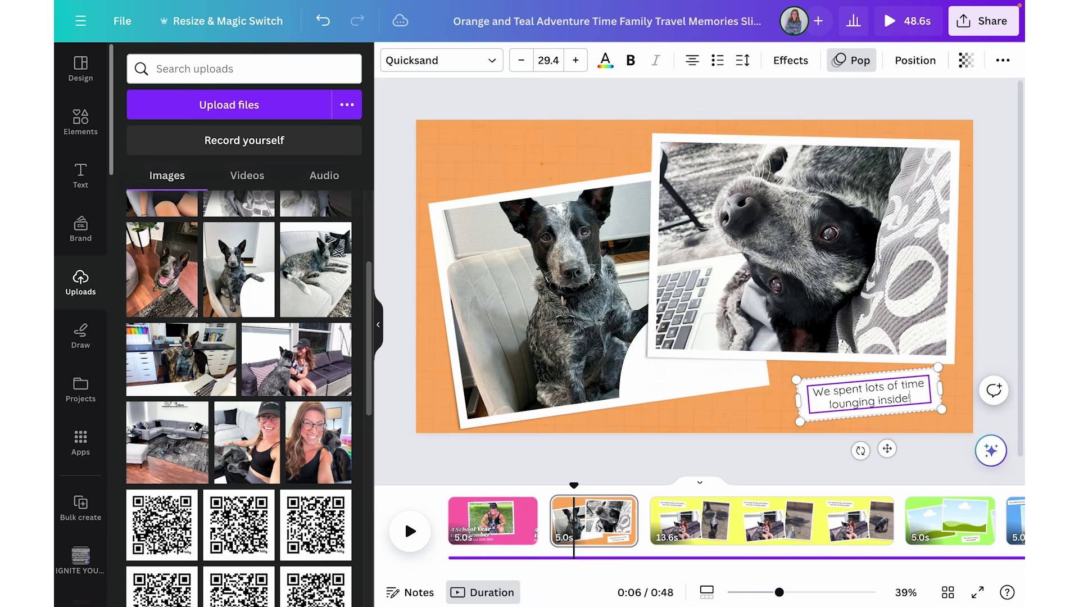
Change the caption on yellow page 3 to "We also got outside and played ball!".
click(775, 520)
triple_click(569, 172)
text(We also got outside and played ball!)
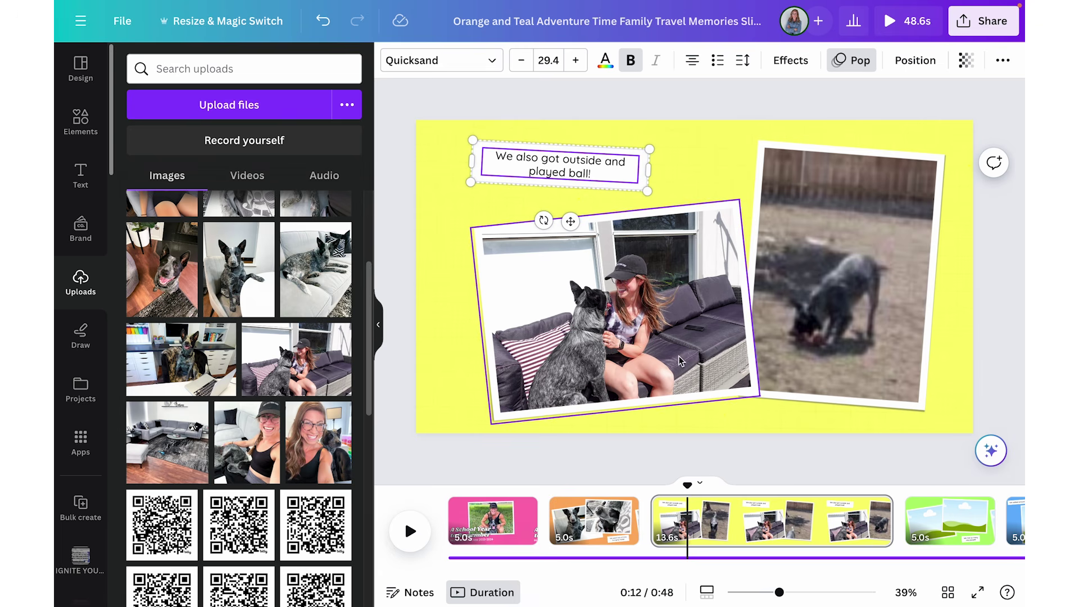
click(650, 451)
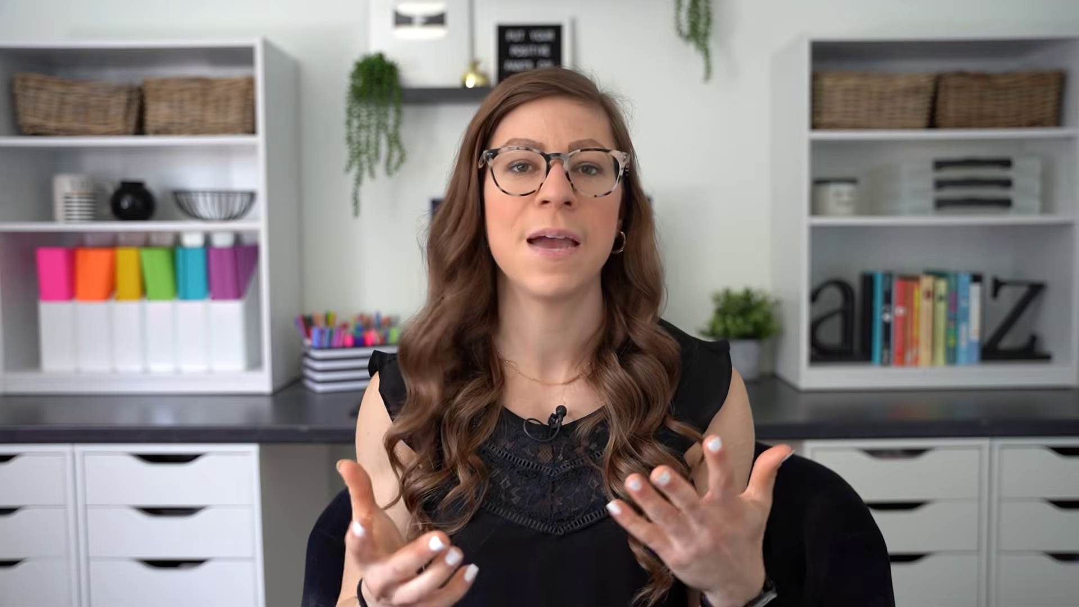
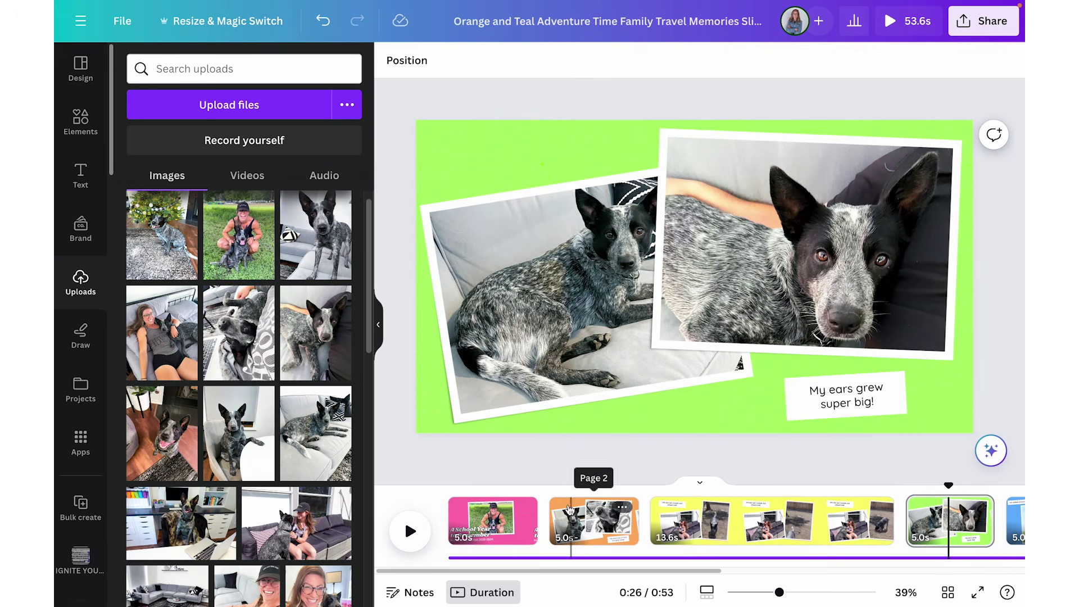
Insert a blank page after the title page and fill it entirely with the photo of the dog sitting at the desk.
mouse_move(544, 524)
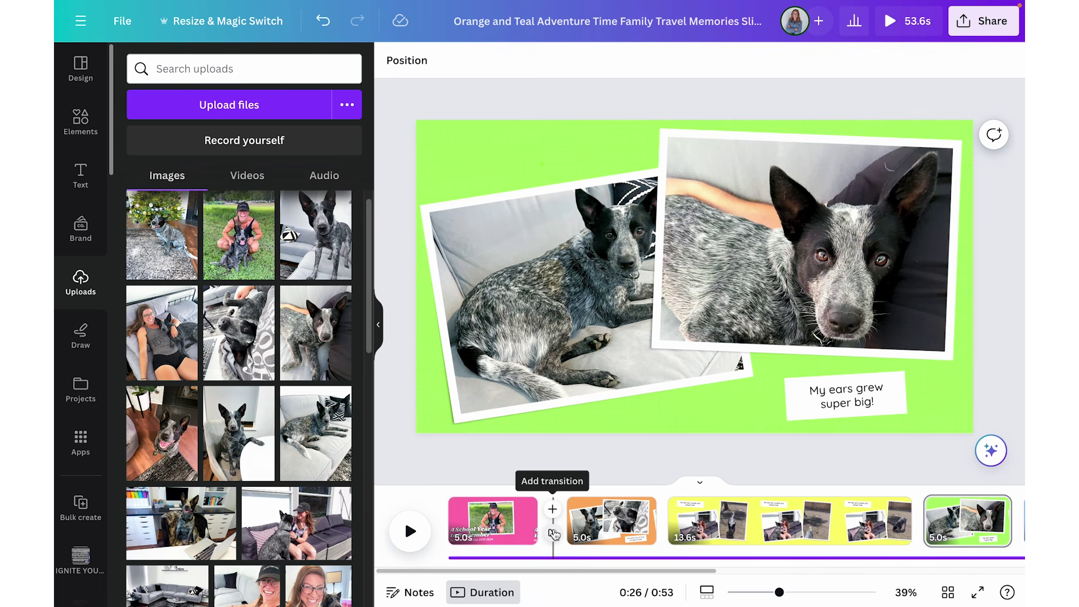
click(552, 512)
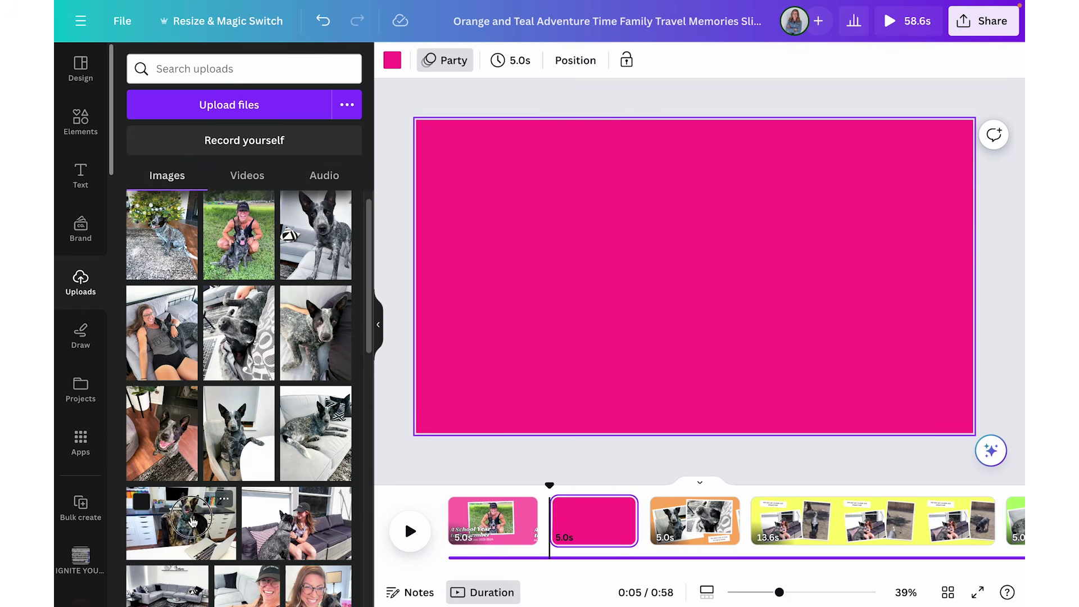
drag(192, 521, 442, 264)
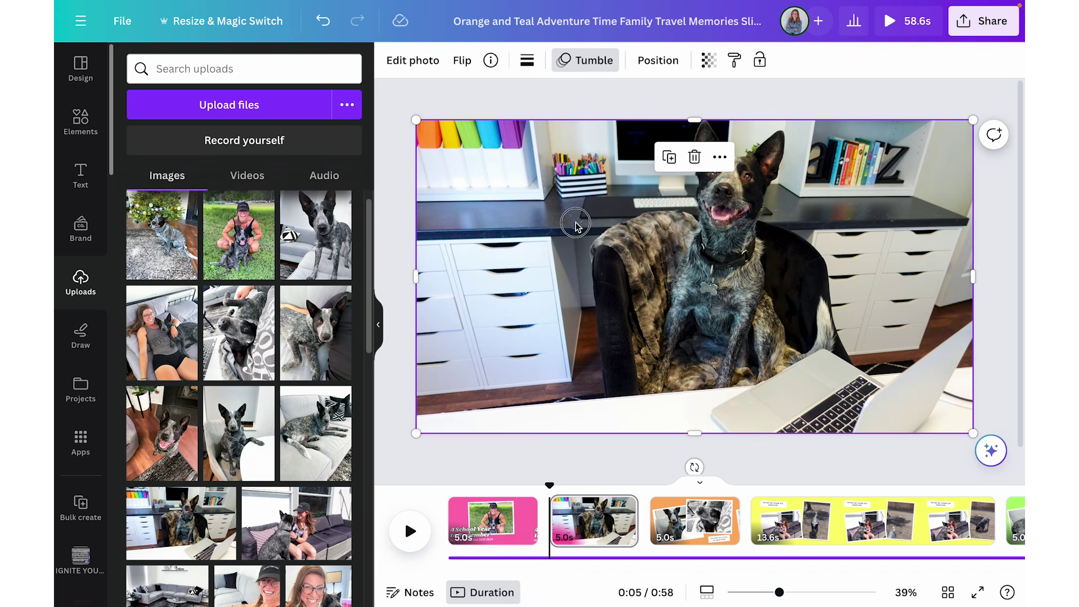
Reposition the desk photo slightly lower within its 16:9 crop to leave more room above the dog's ears, and apply the crop.
click(413, 61)
click(332, 67)
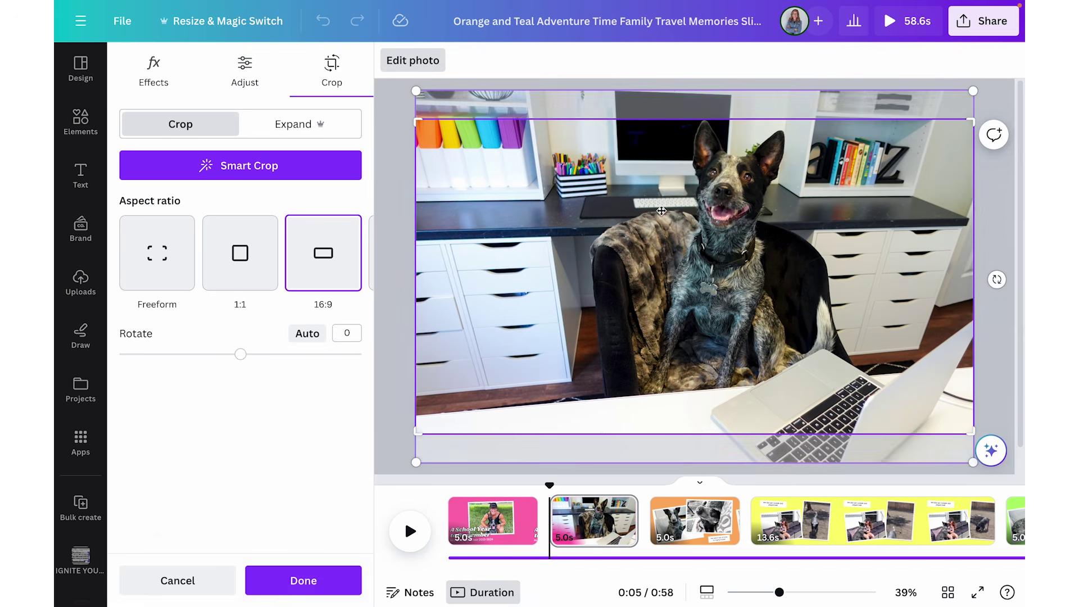
drag(658, 218, 657, 232)
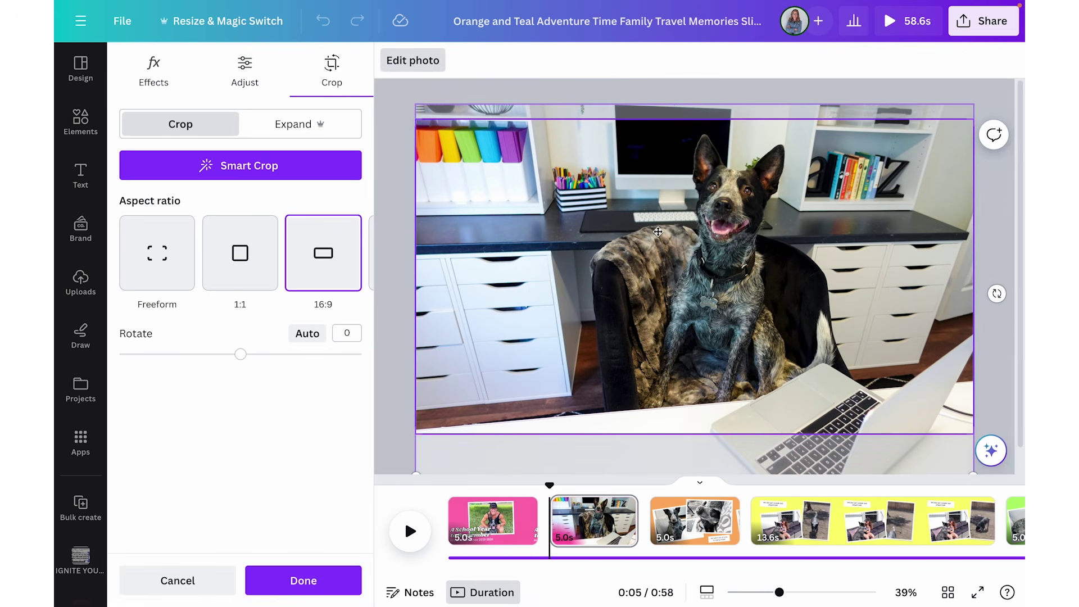
click(323, 585)
Add a leftward Flow transition lasting 1 second after the title page, and apply it between all pages.
mouse_move(545, 531)
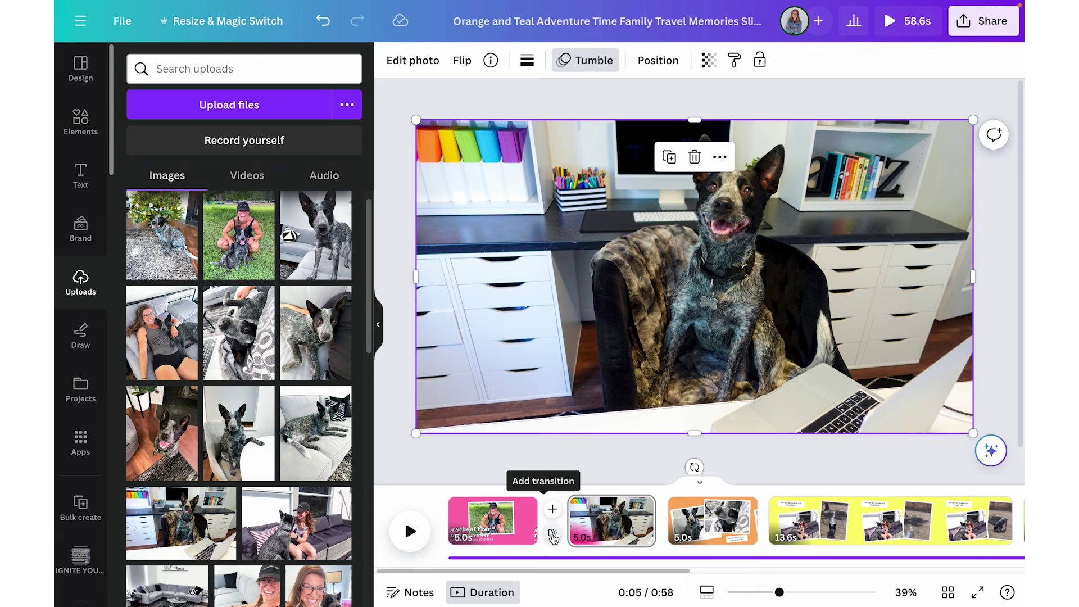
click(552, 533)
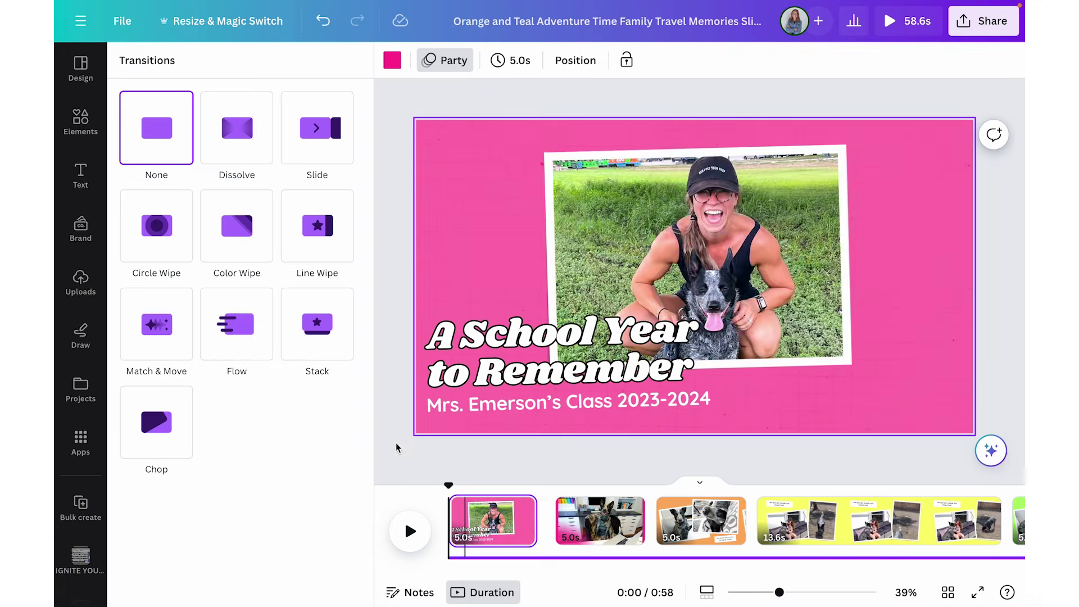
click(243, 336)
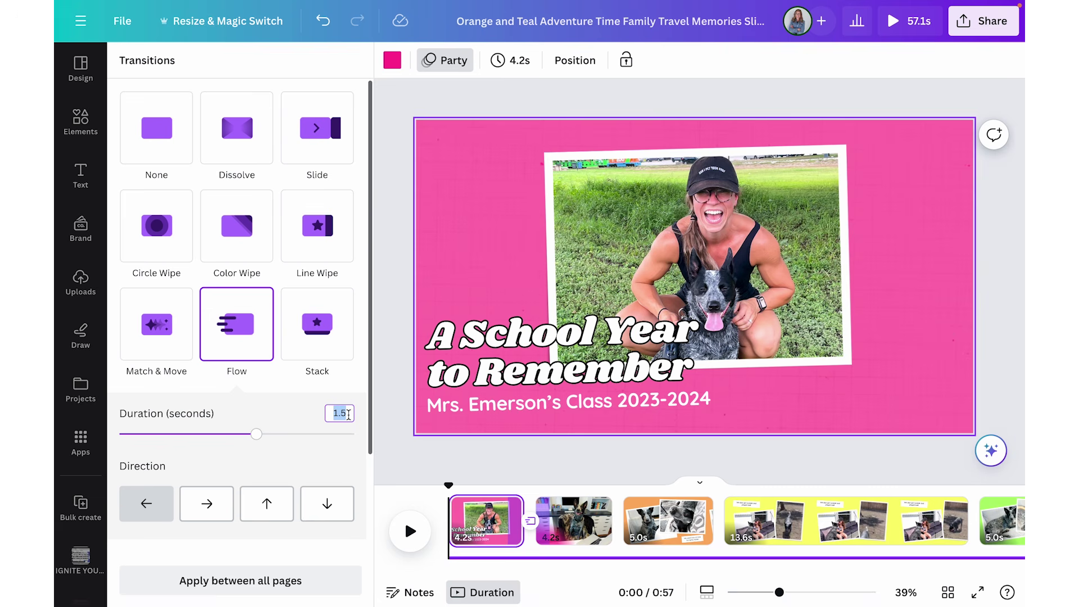
click(213, 503)
click(160, 505)
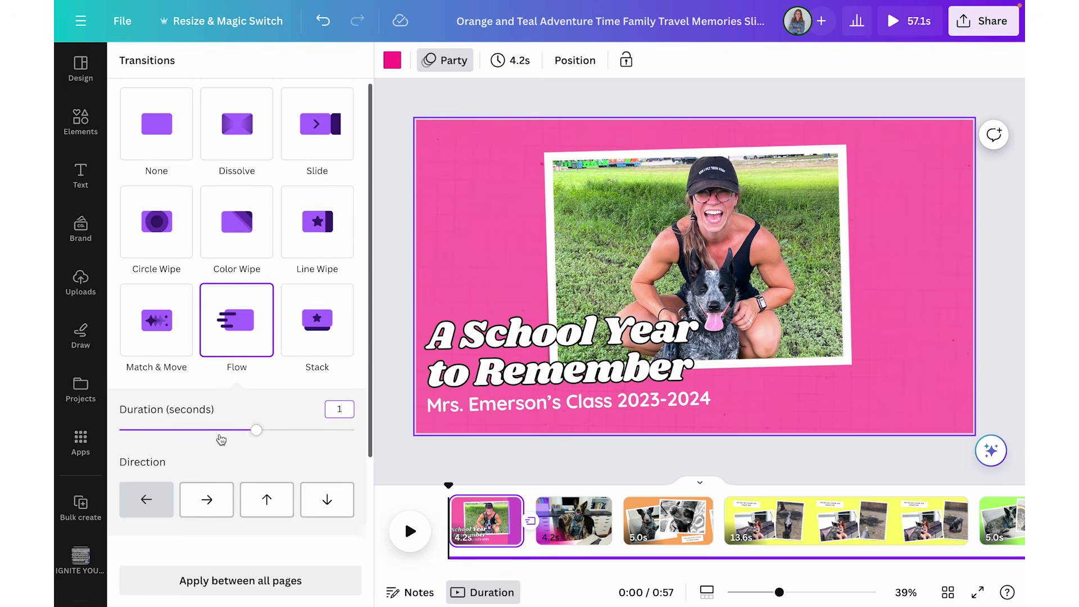
scroll(222, 450, down, 3)
click(242, 582)
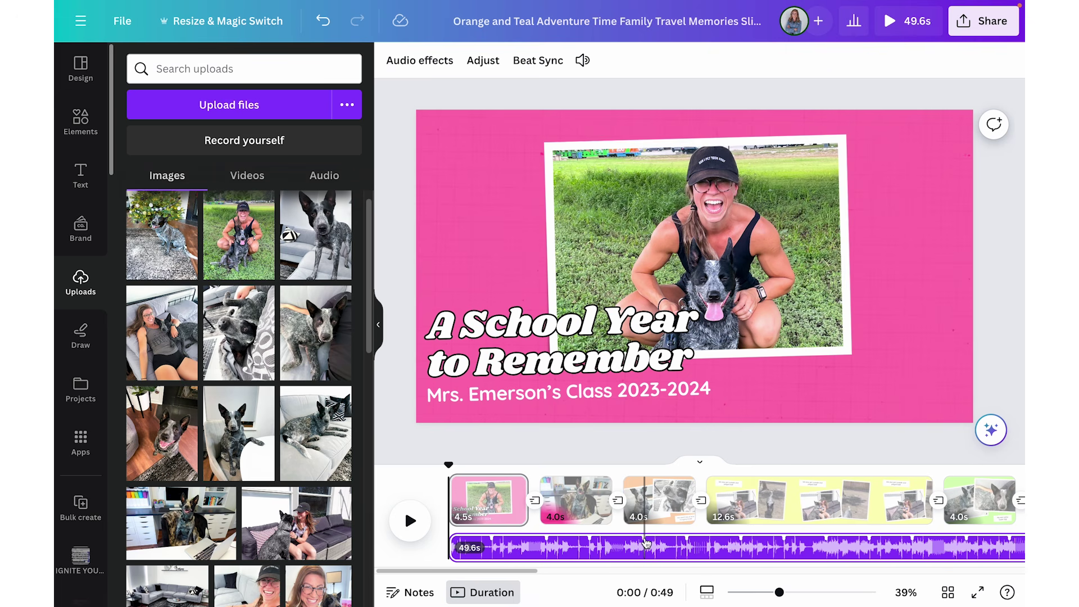
Play the opening of the video with its music and inspect where the audio track ends on the timeline.
mouse_move(457, 493)
click(411, 519)
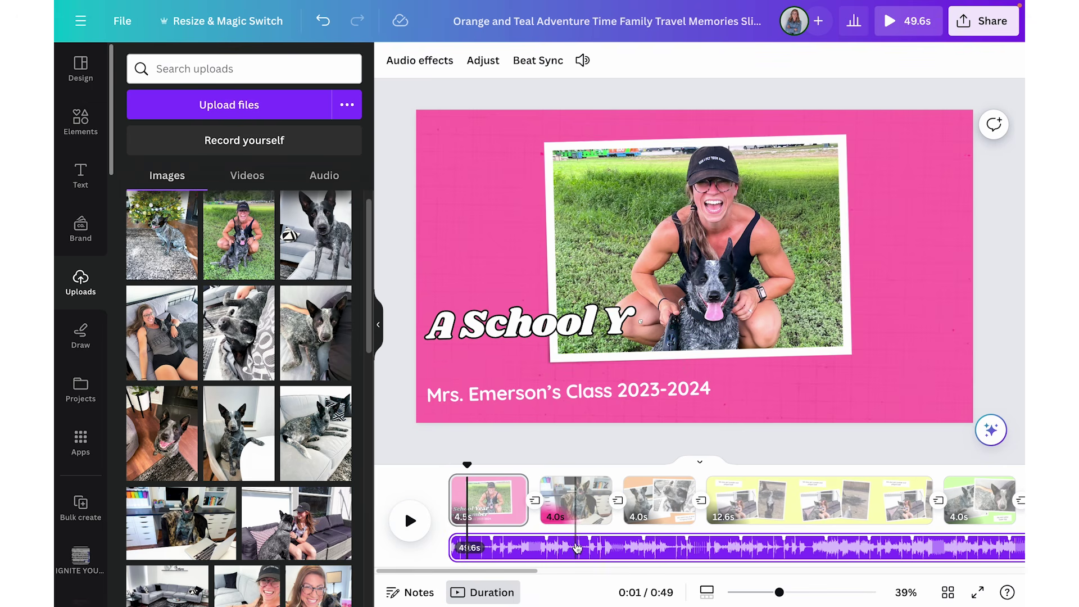
scroll(605, 532, right, 10)
scroll(578, 548, right, 1)
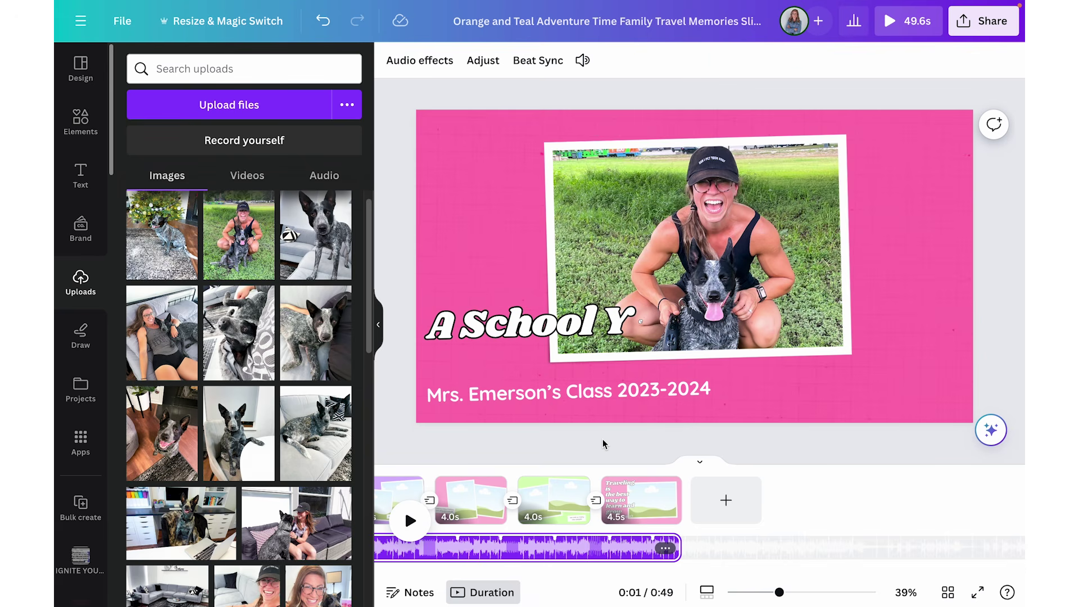
Browse the audio library's Happy music and add the "Upbeat Pop - Feel the Magic" track from the beginning of the video.
click(82, 121)
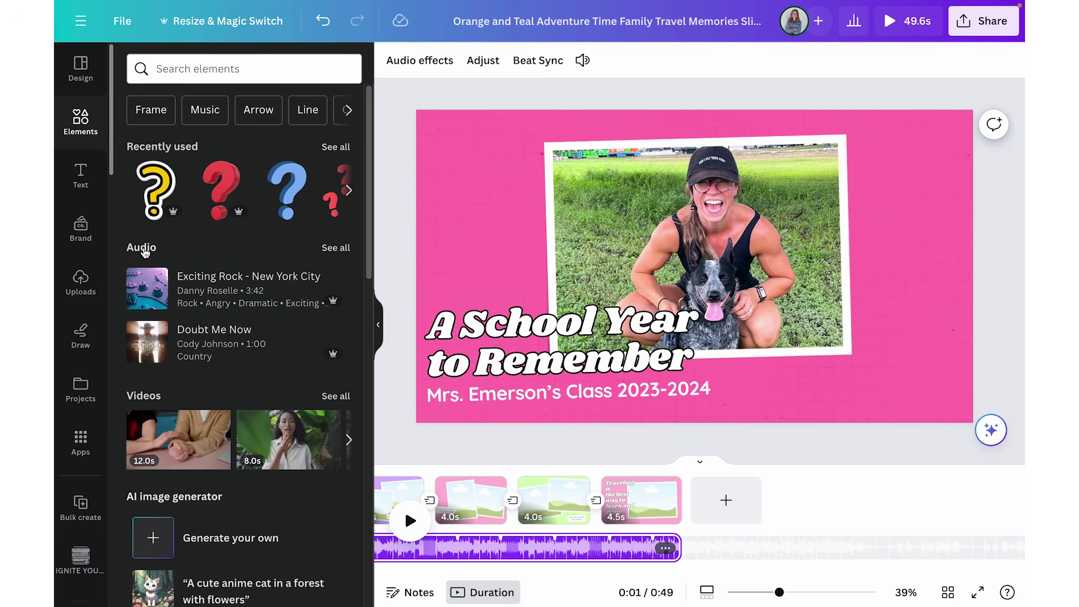
click(333, 249)
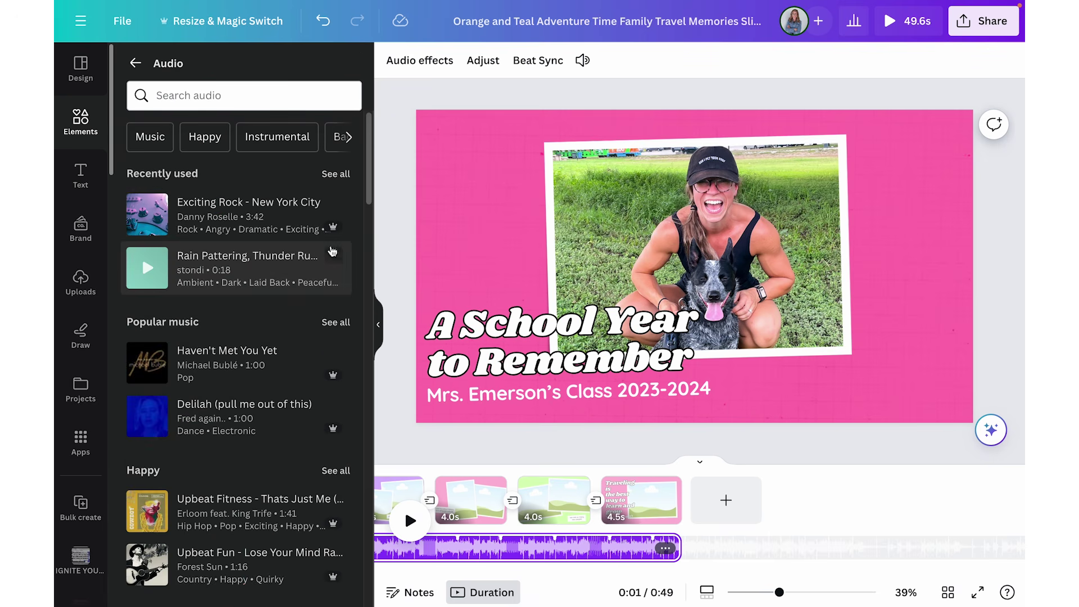
click(203, 141)
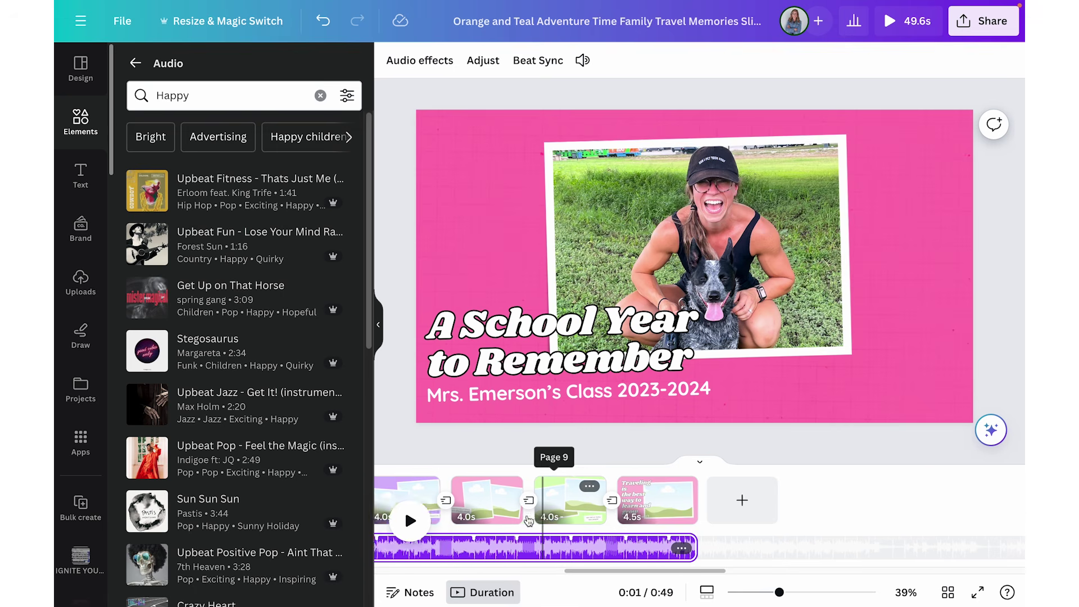
scroll(554, 455, left, 10)
drag(468, 466, 446, 466)
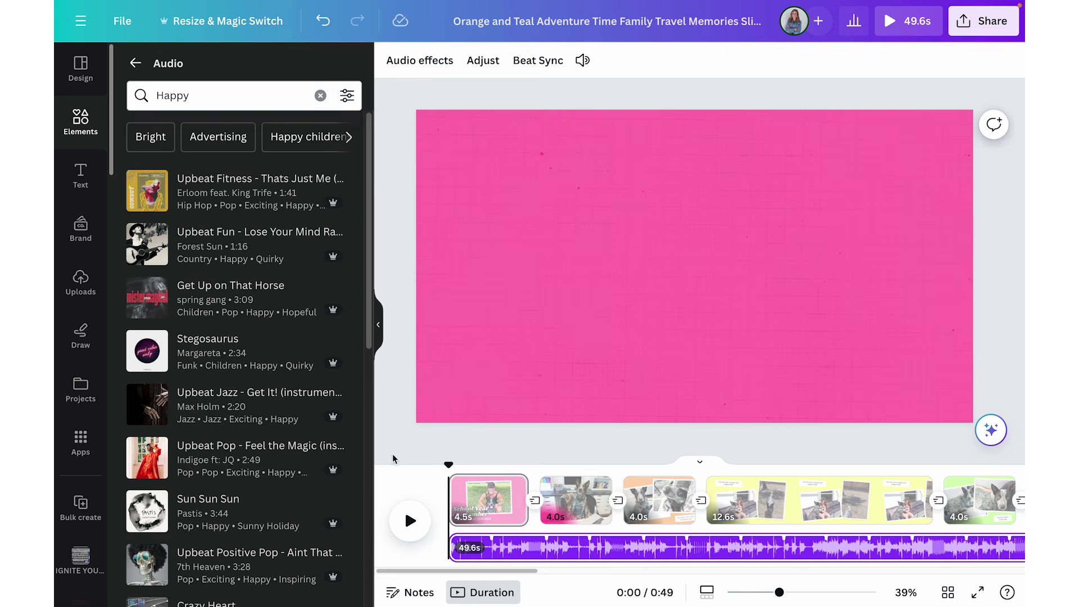
click(186, 462)
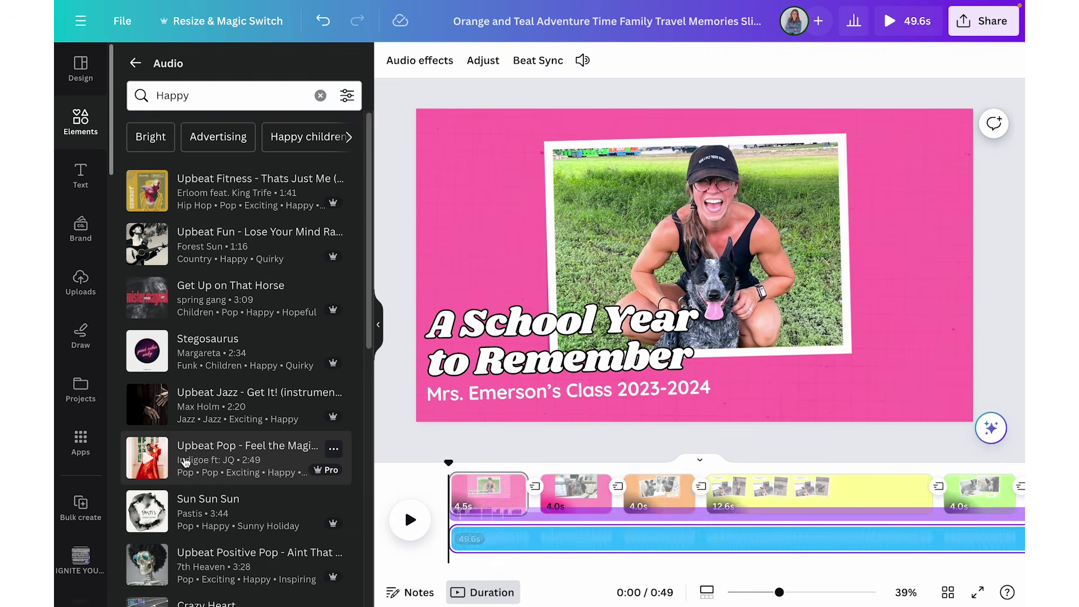
drag(185, 462, 470, 521)
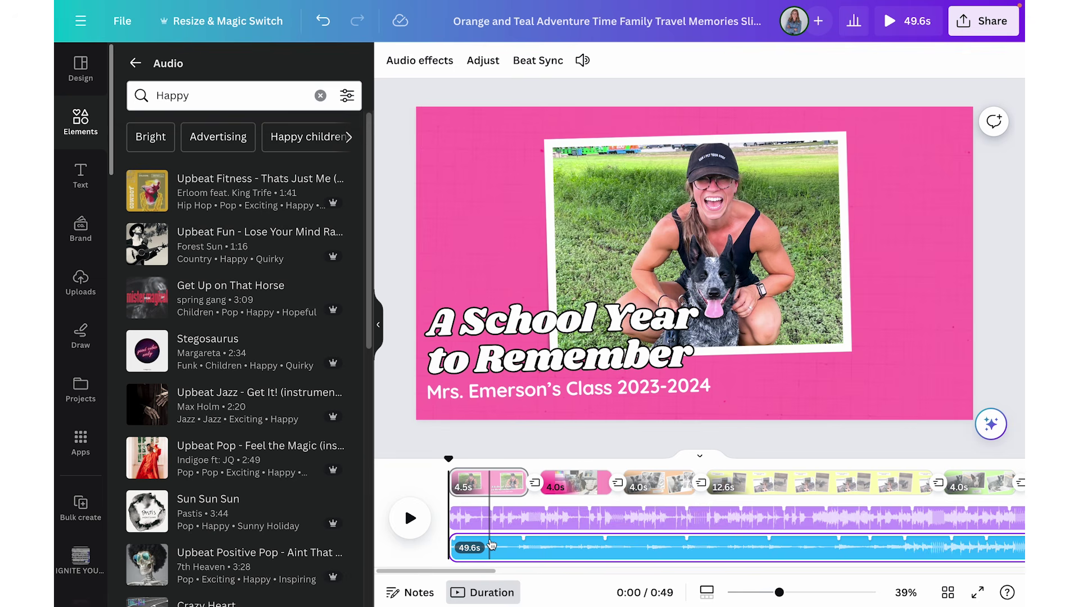
Delete the added "Upbeat Pop - Feel the Magic" track, keeping the original music.
click(511, 549)
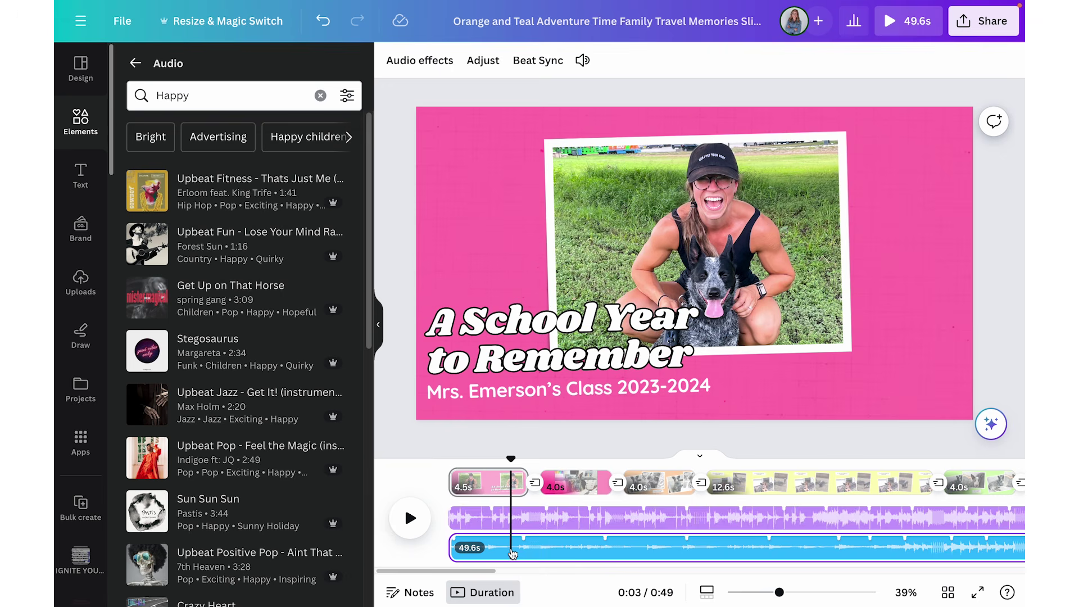
key(Delete)
Trim the music's start so it begins slightly later in the song, and sync the pages to its beat with Beat Sync.
click(524, 549)
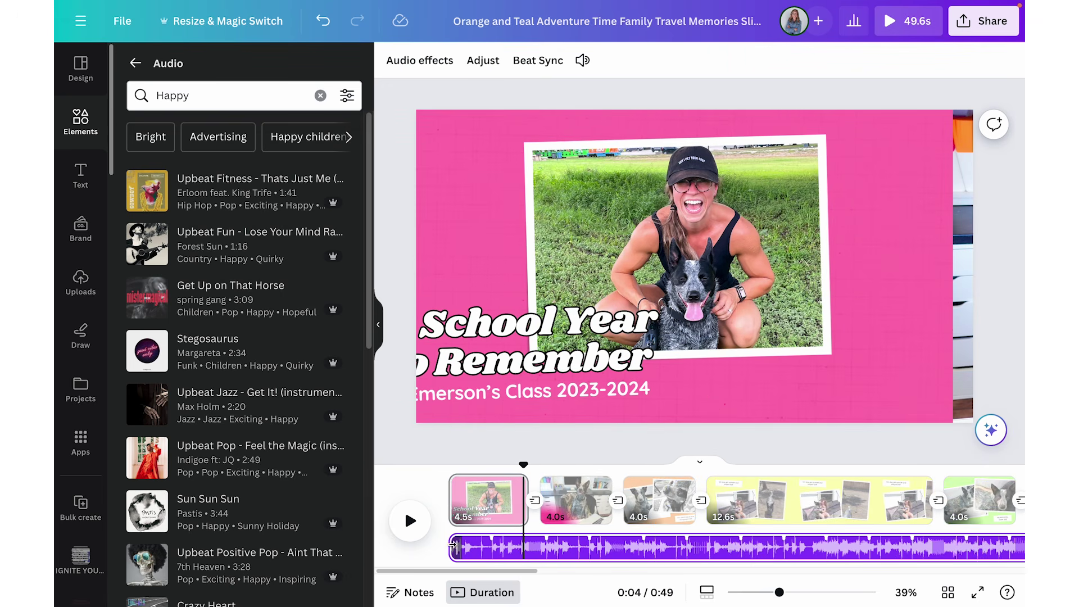
drag(453, 545, 477, 553)
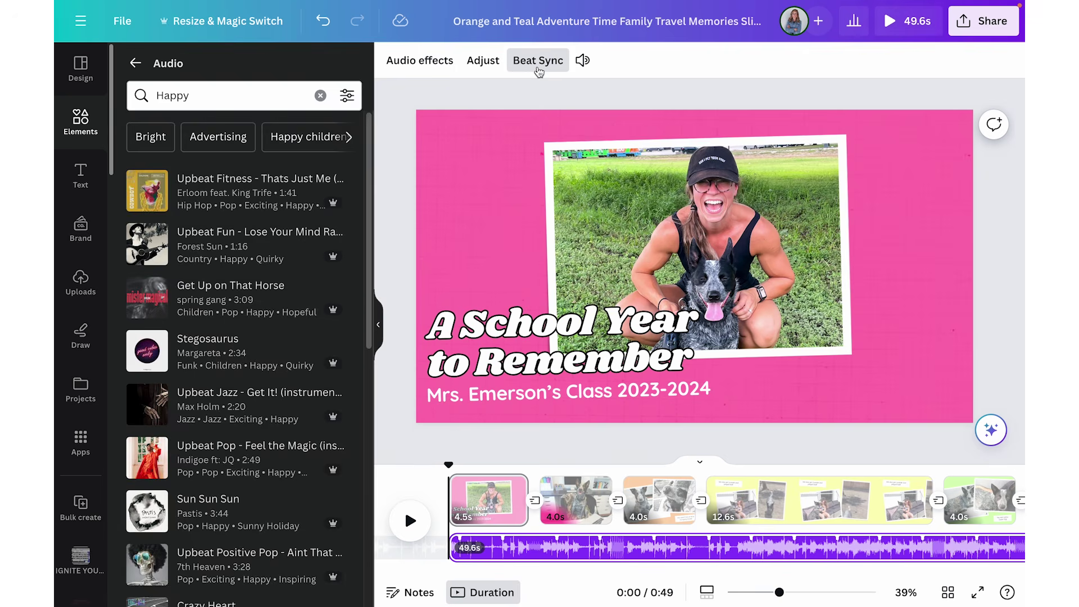
click(537, 68)
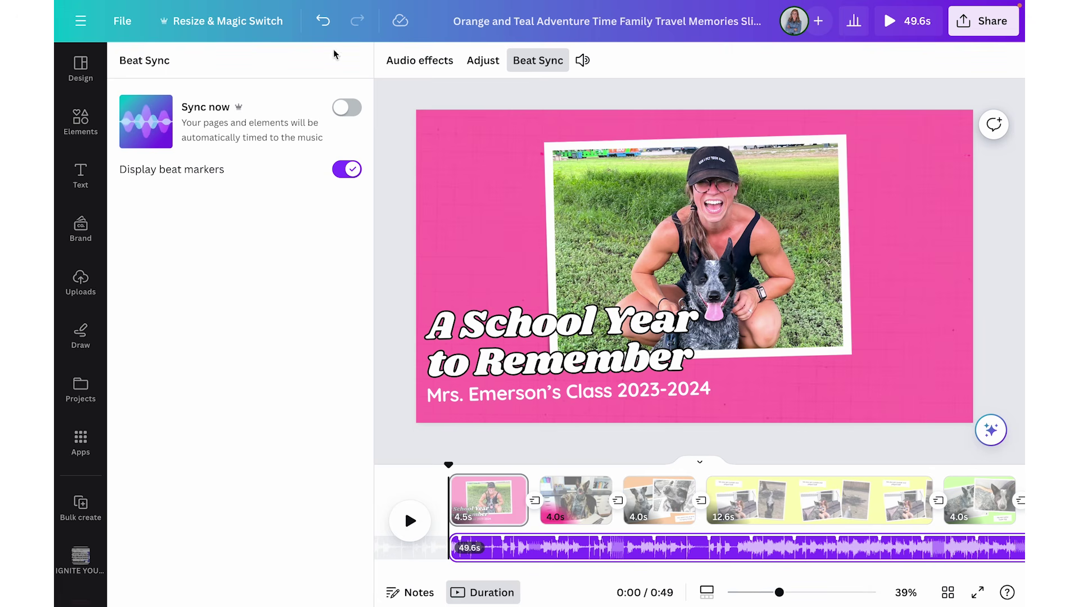
click(345, 108)
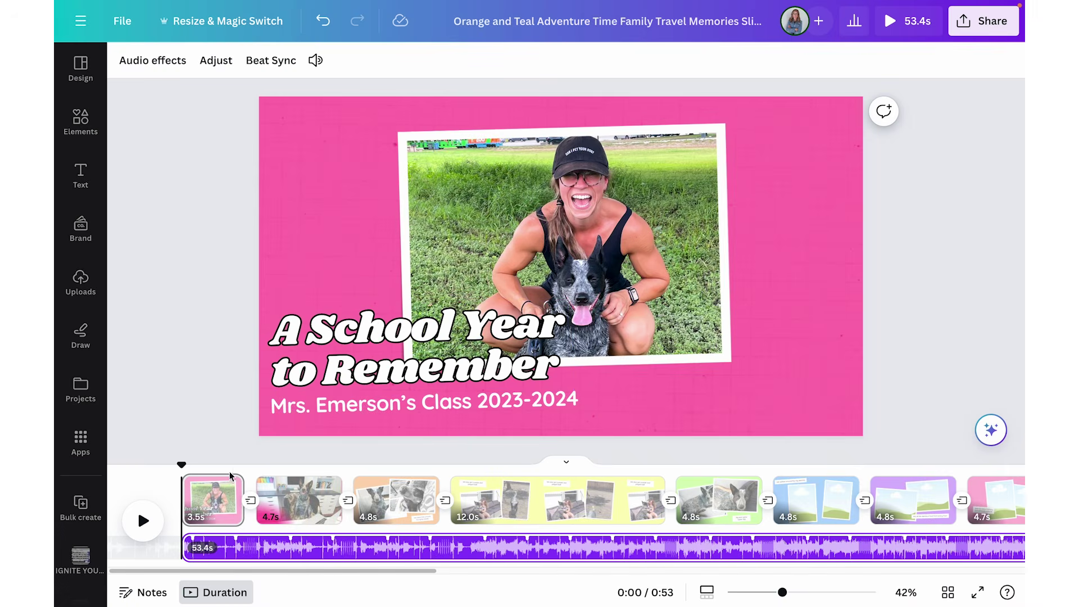
Set the title page's timing to 5 seconds and apply that duration to all 10 pages.
click(206, 512)
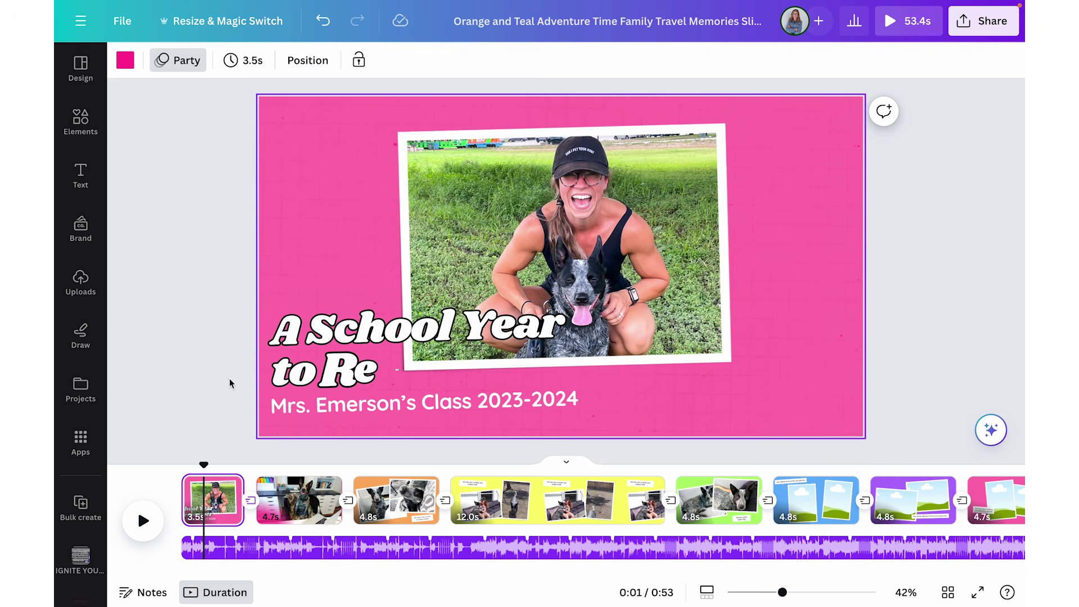
click(248, 61)
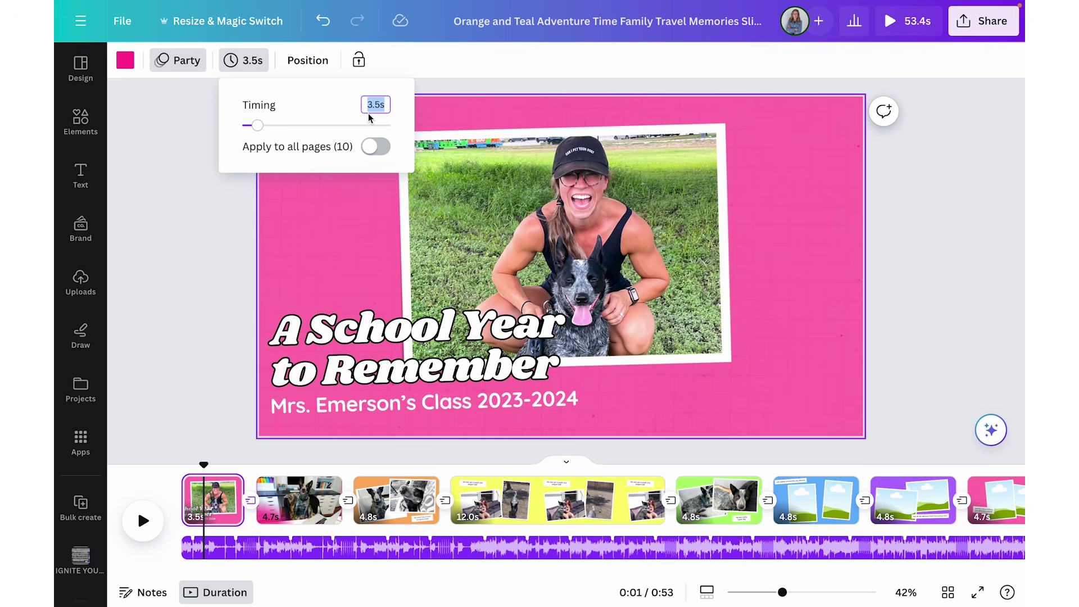
key(Return)
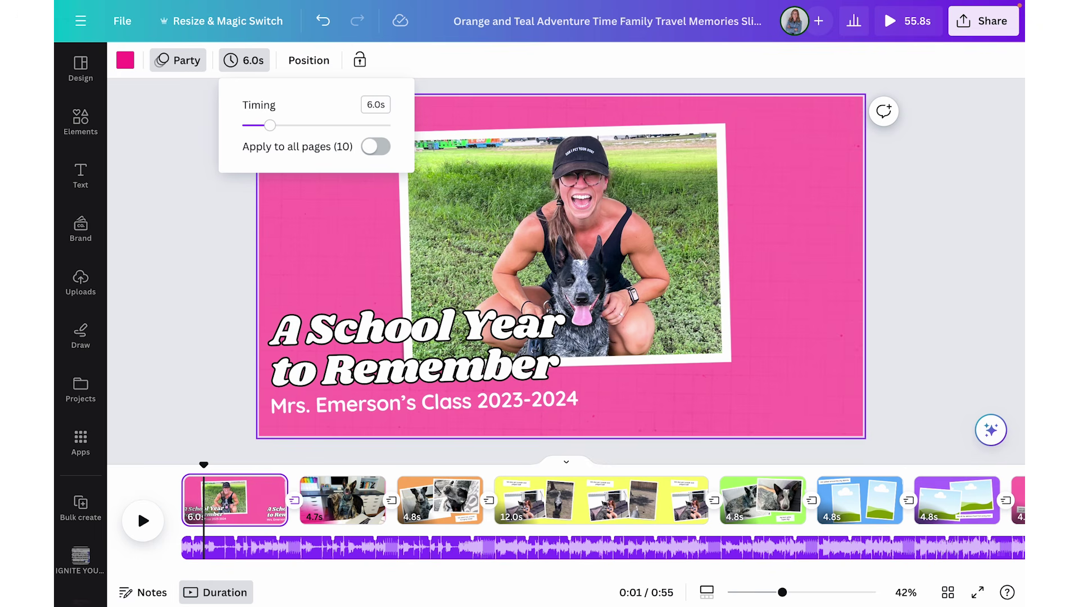
click(379, 107)
text(5)
key(Return)
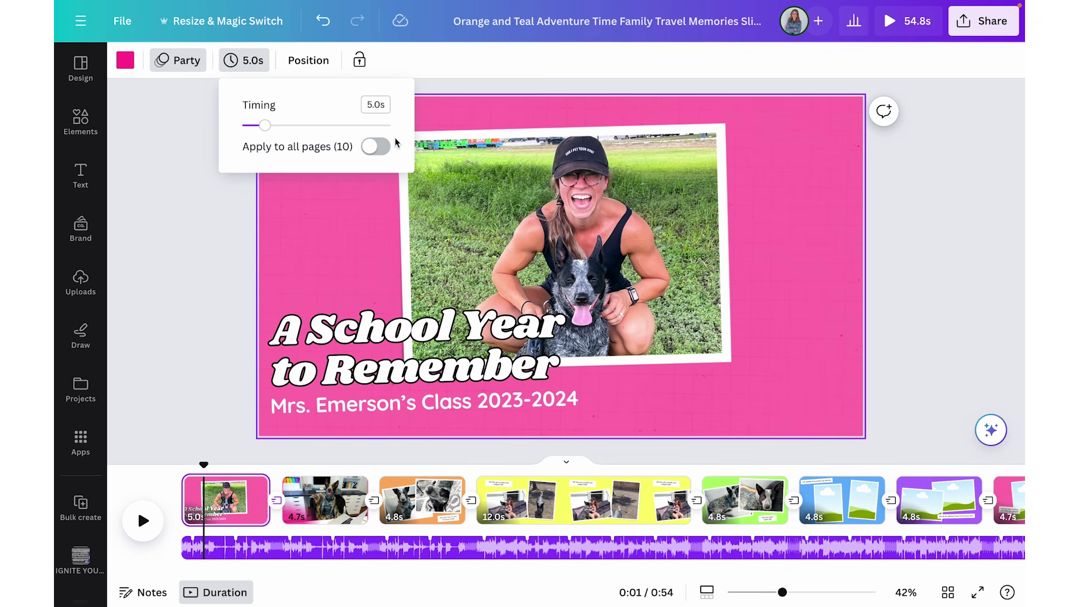
click(376, 147)
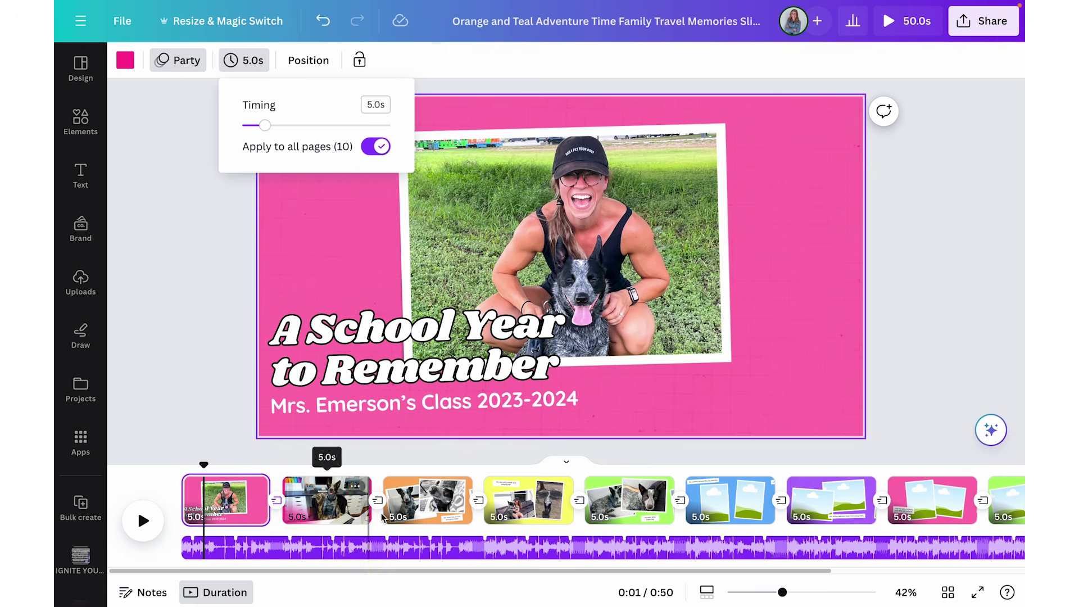
Set the timing of the title page alone to 7 seconds.
click(225, 501)
click(261, 68)
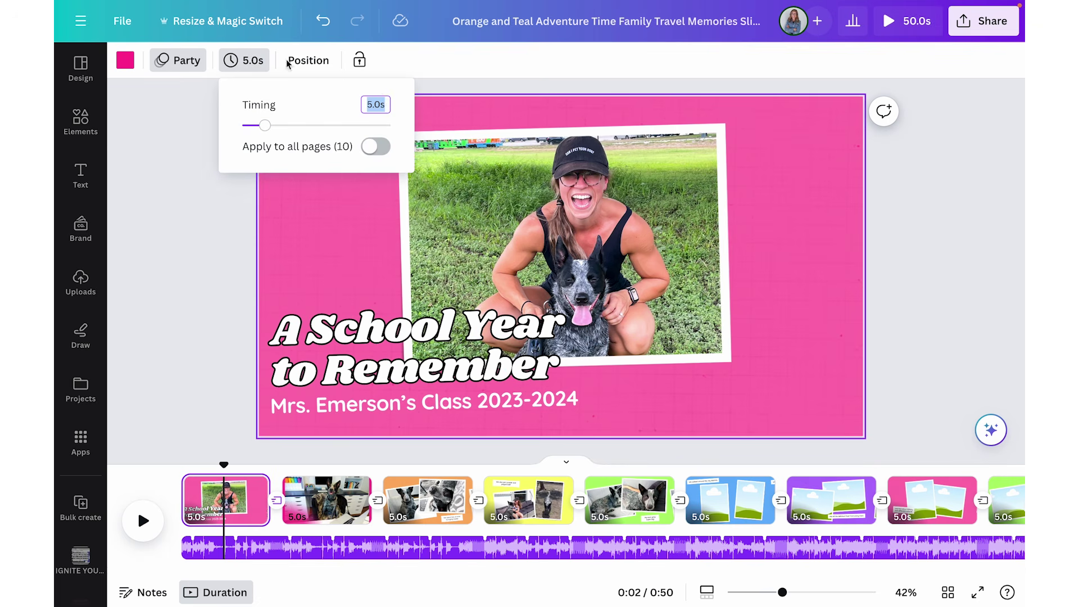
key(Return)
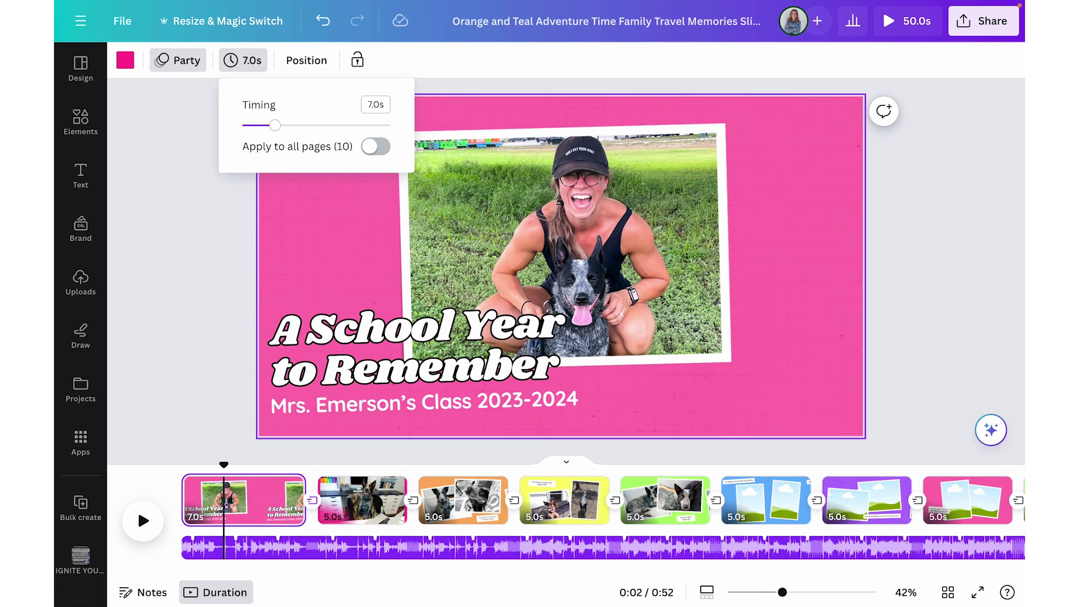
Extend the dog-and-ball video clip on the yellow page to its full 13.6 seconds.
click(567, 501)
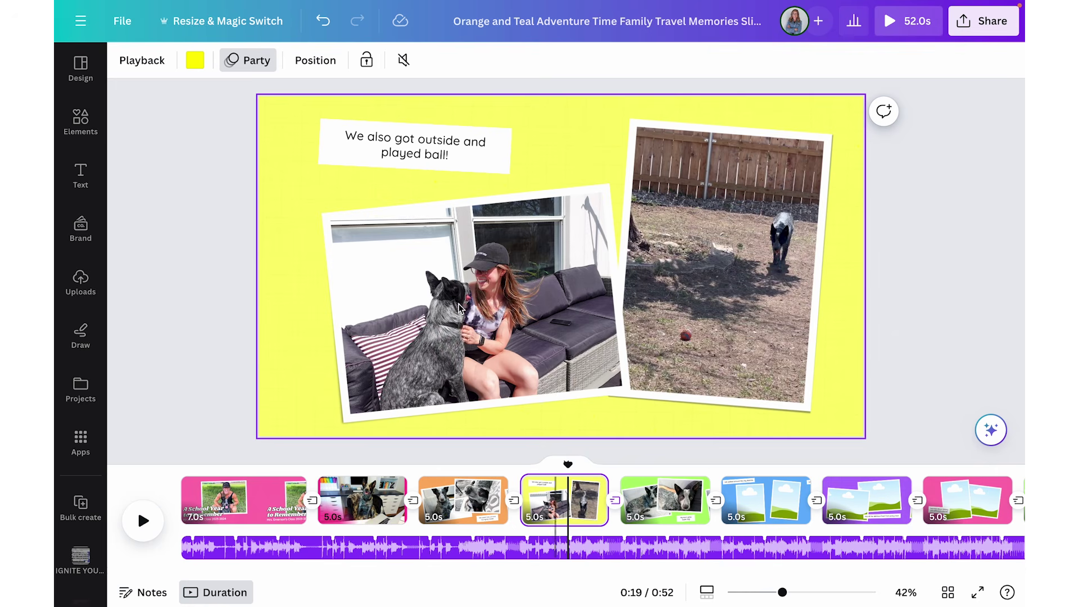
click(726, 237)
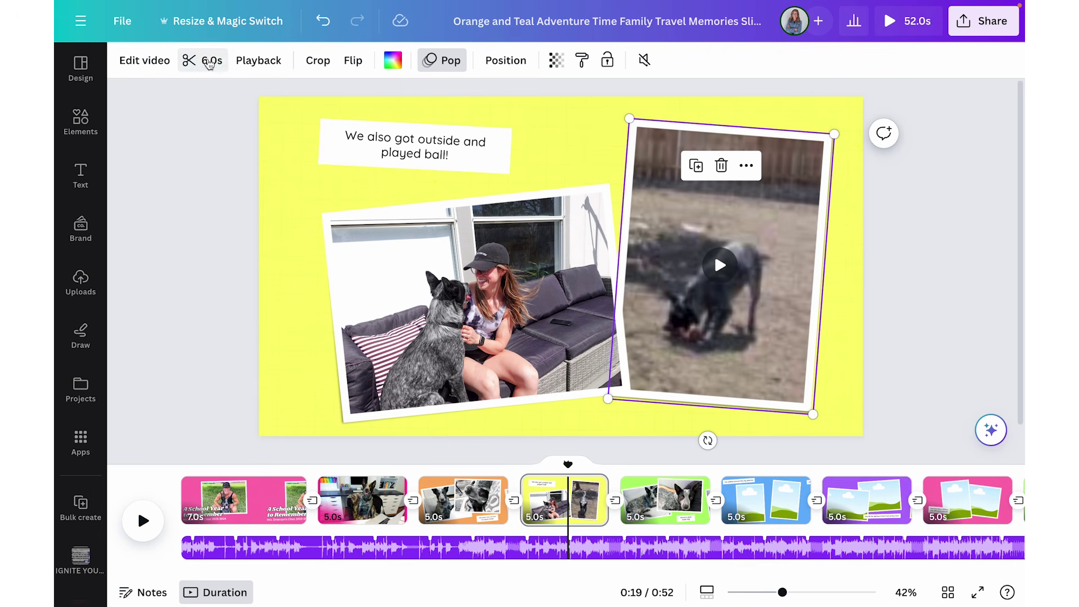
click(208, 60)
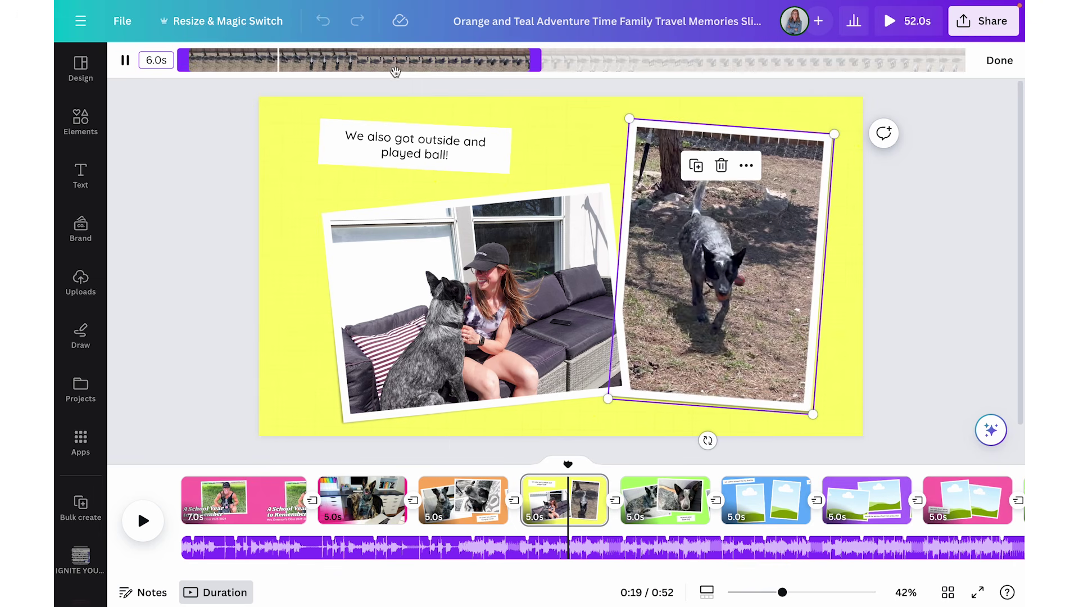
drag(537, 60, 976, 60)
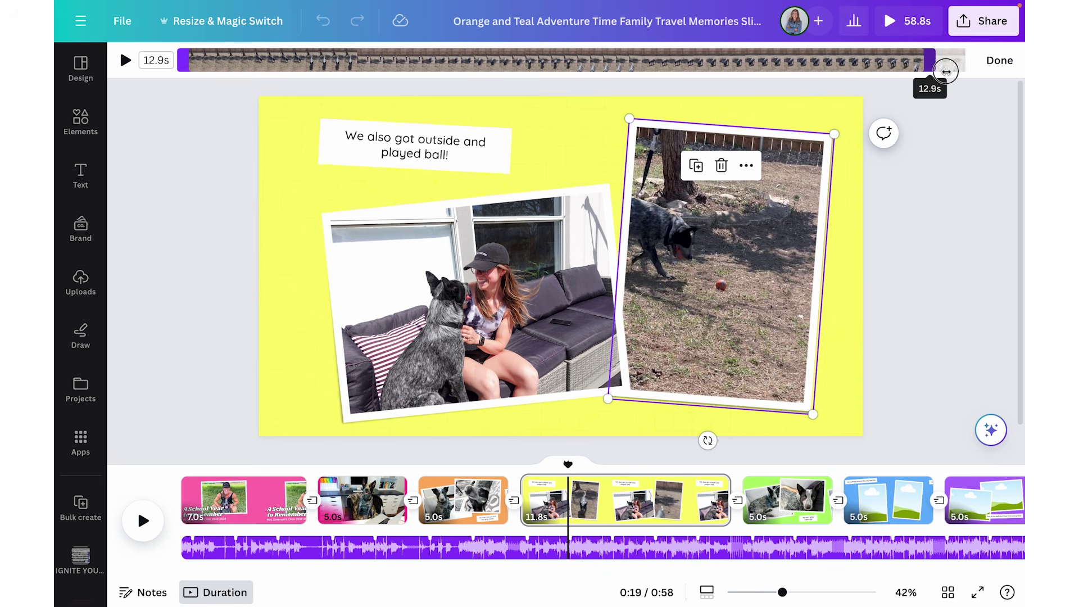
click(1003, 61)
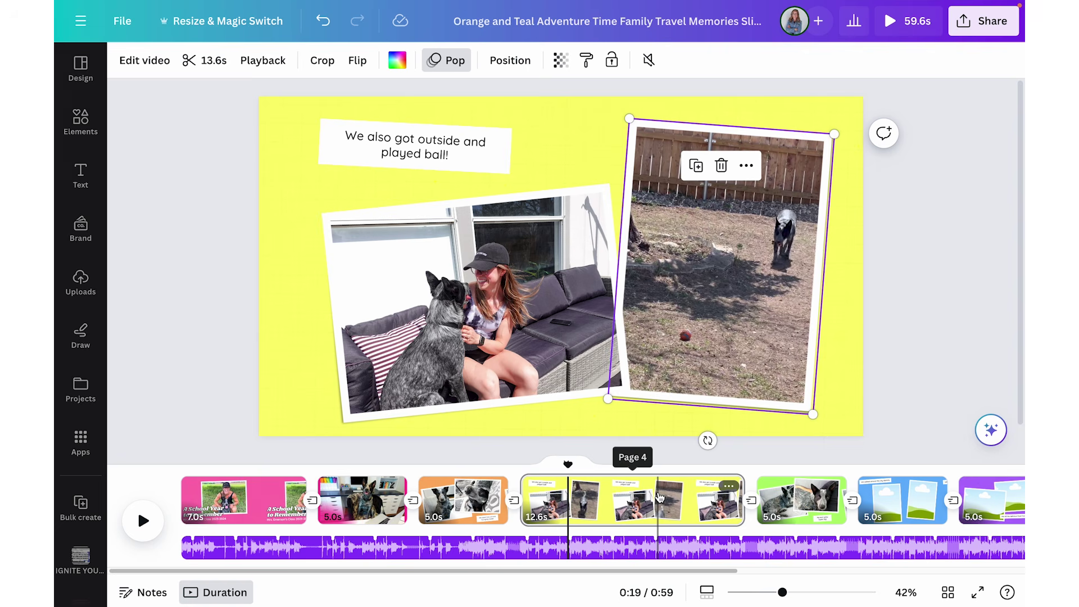
Give the music track a 3-second fade out at the end of the video.
scroll(660, 497, right, 2)
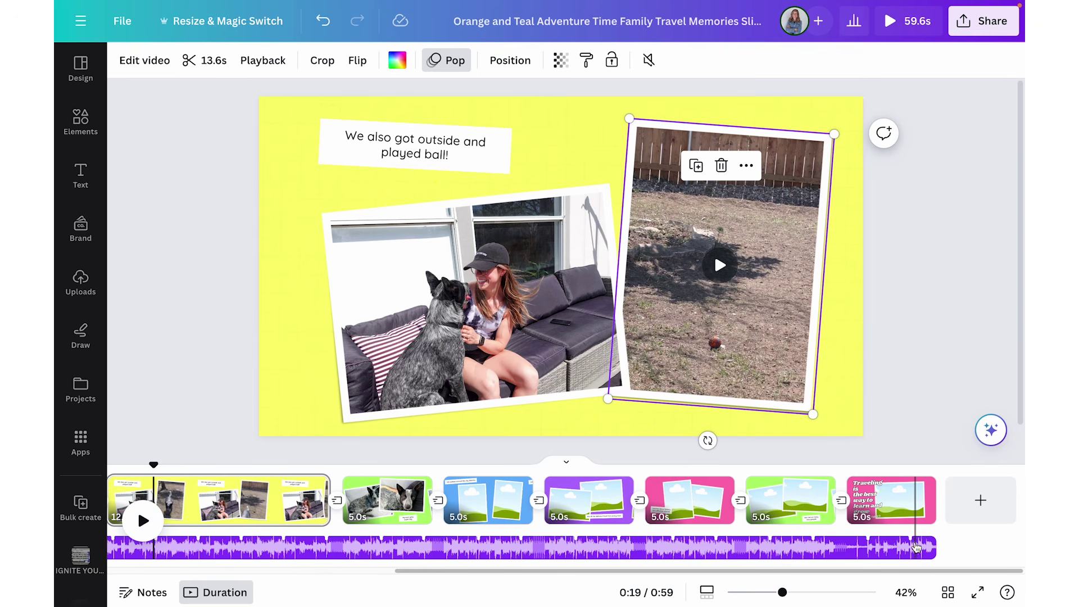
click(916, 548)
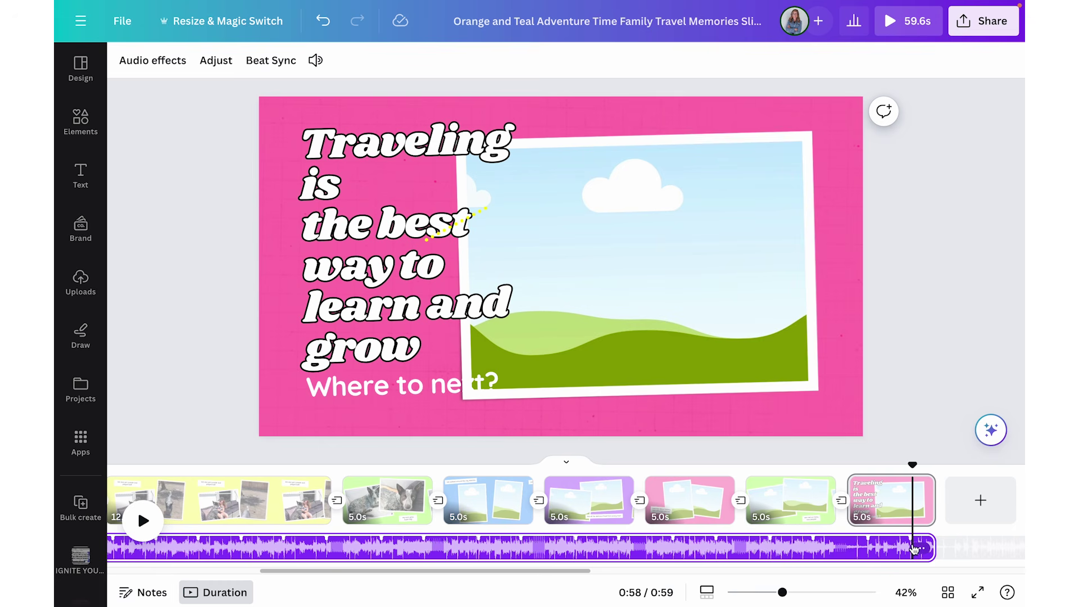
click(182, 63)
drag(120, 168, 266, 171)
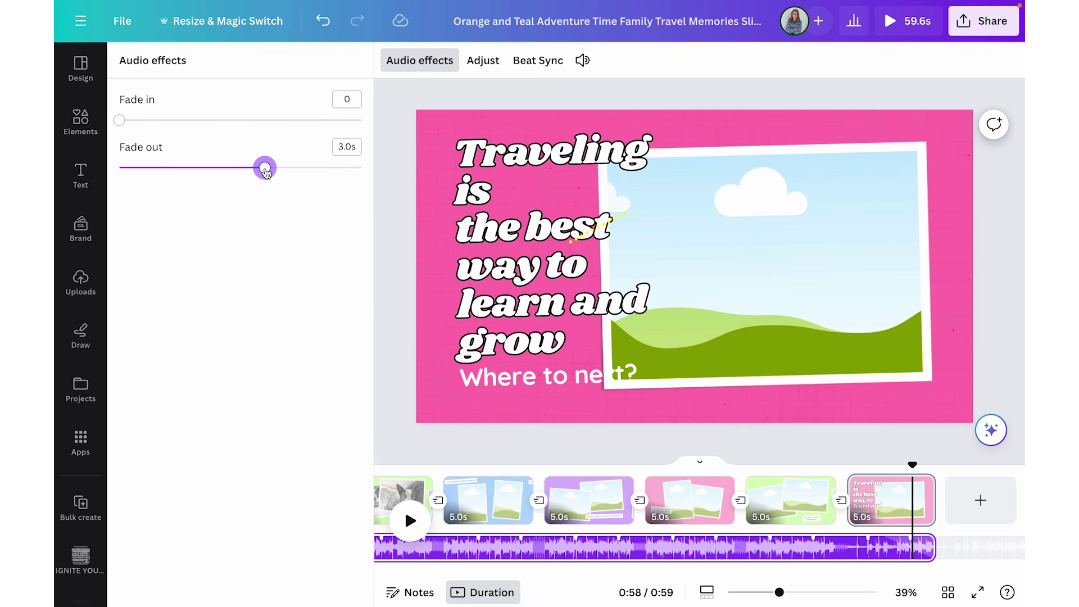
key(Escape)
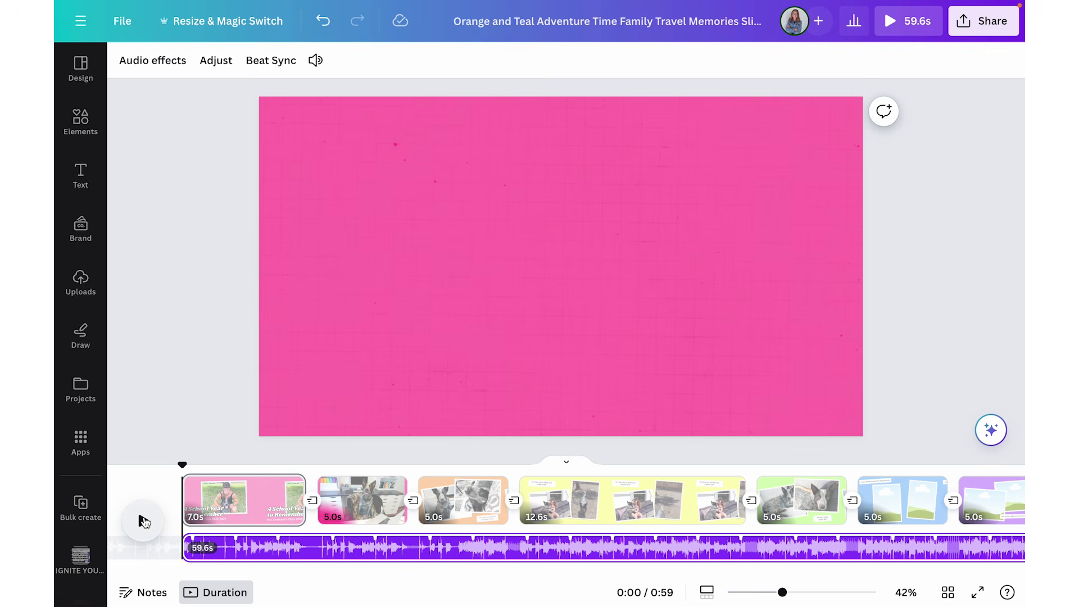
Preview the opening of the video in the editor and in the full preview player.
click(143, 521)
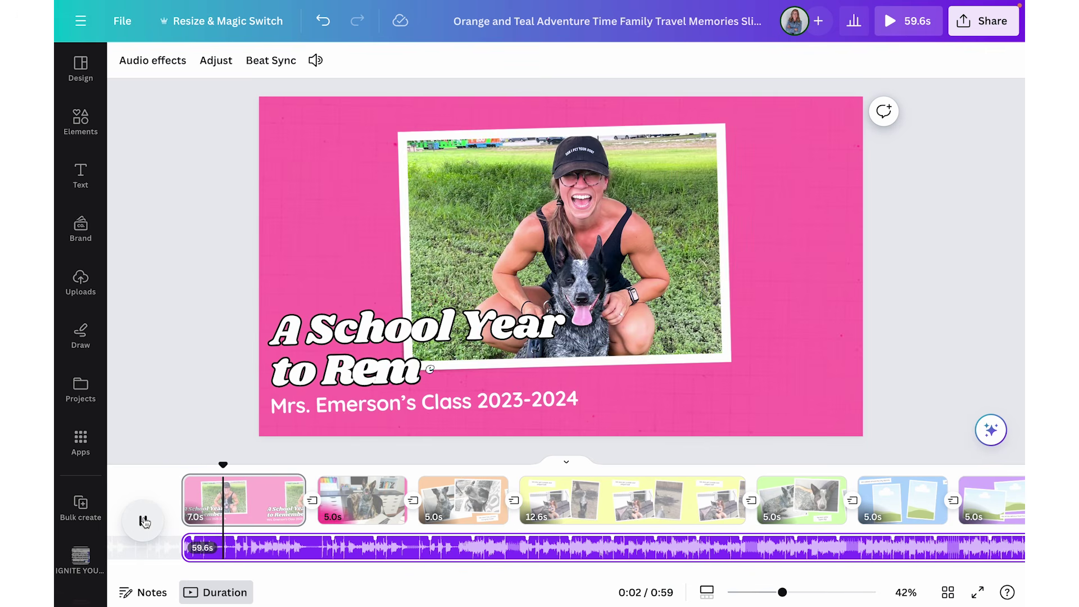
click(143, 521)
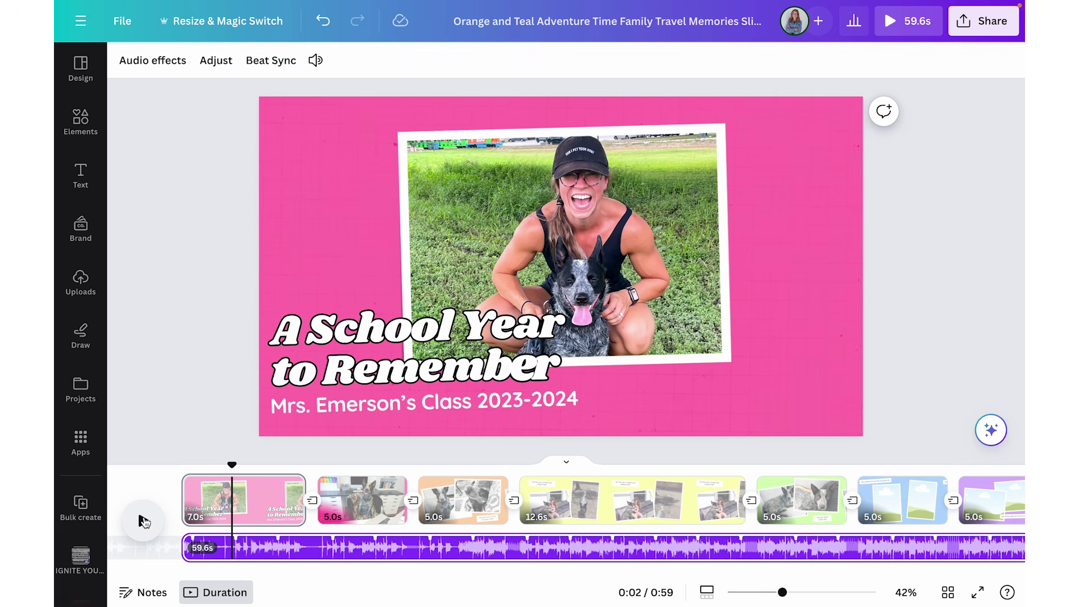
click(906, 28)
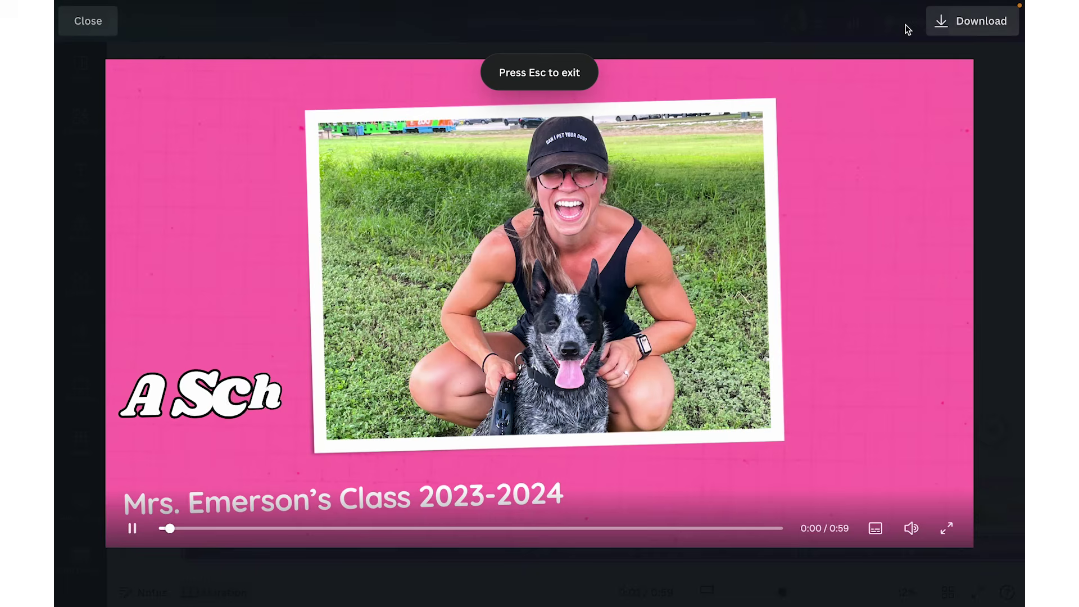
click(581, 254)
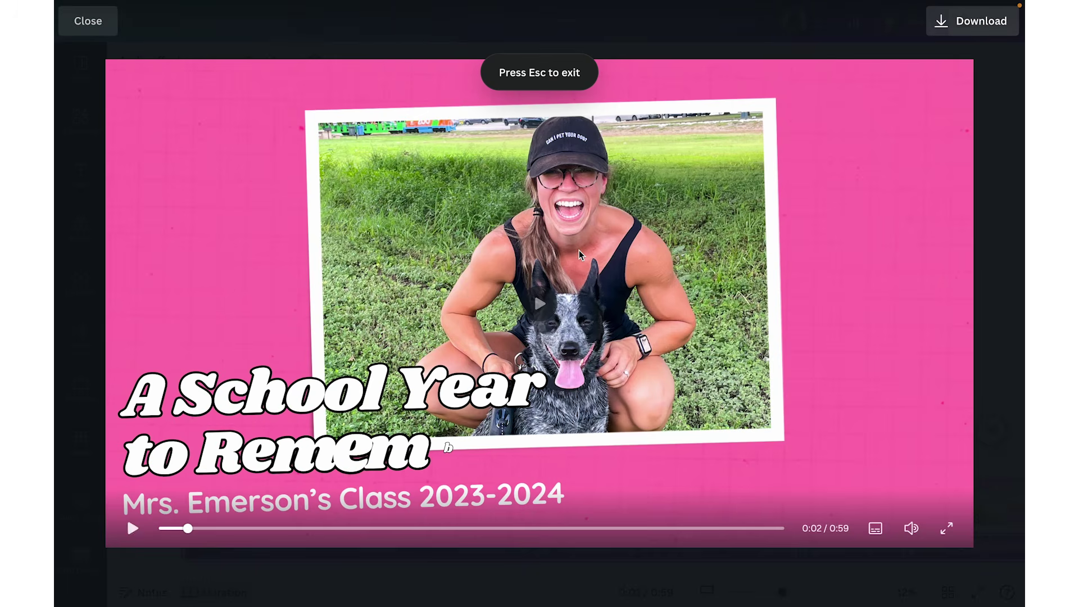
click(92, 20)
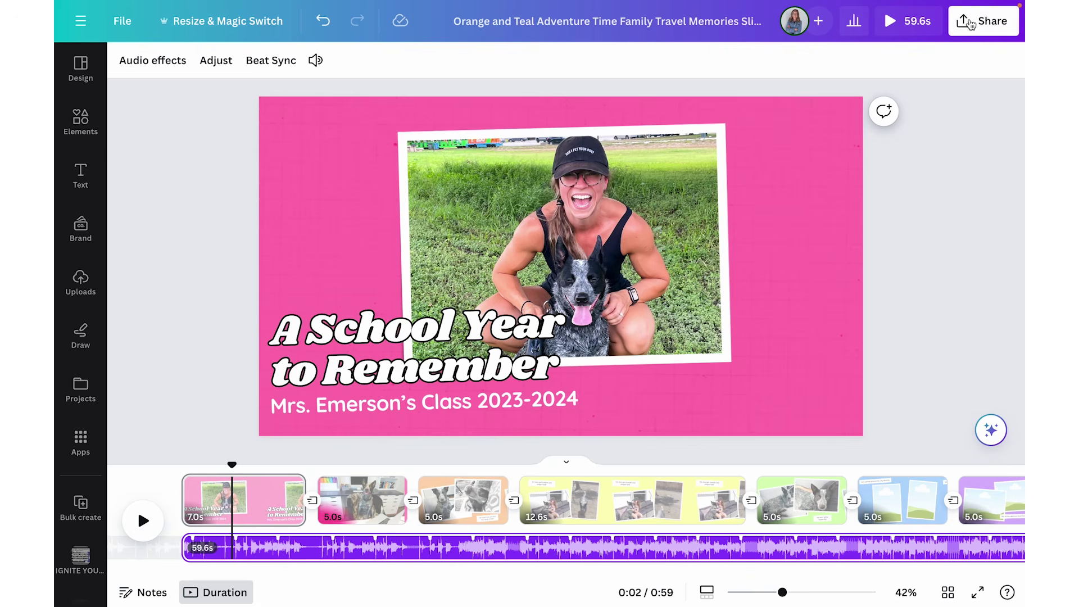
Download all 10 pages of the design as a single MP4 video at 1080p (HD) quality.
click(971, 25)
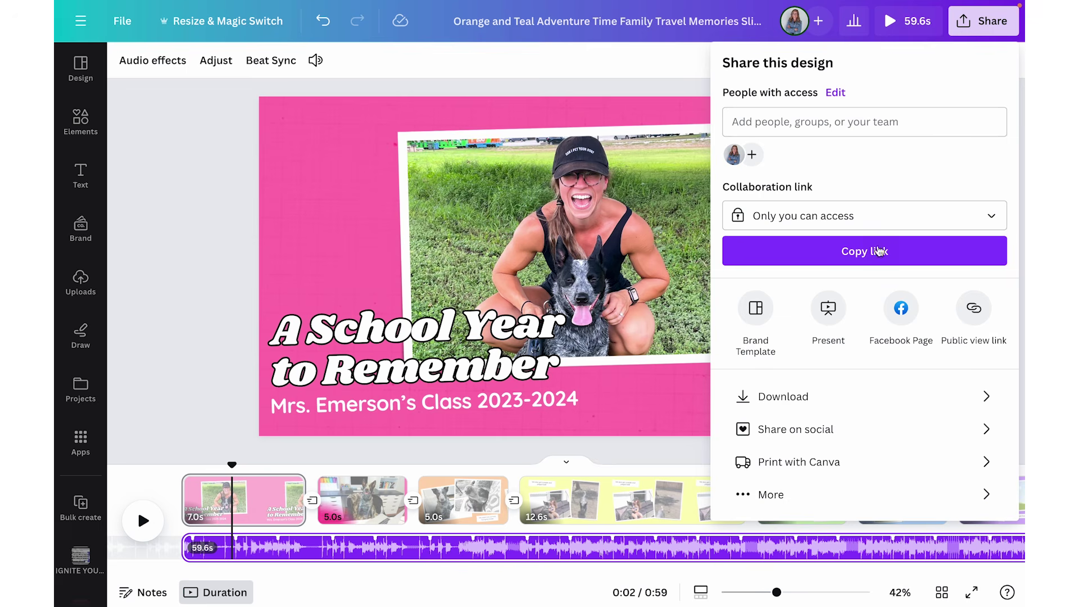
click(832, 397)
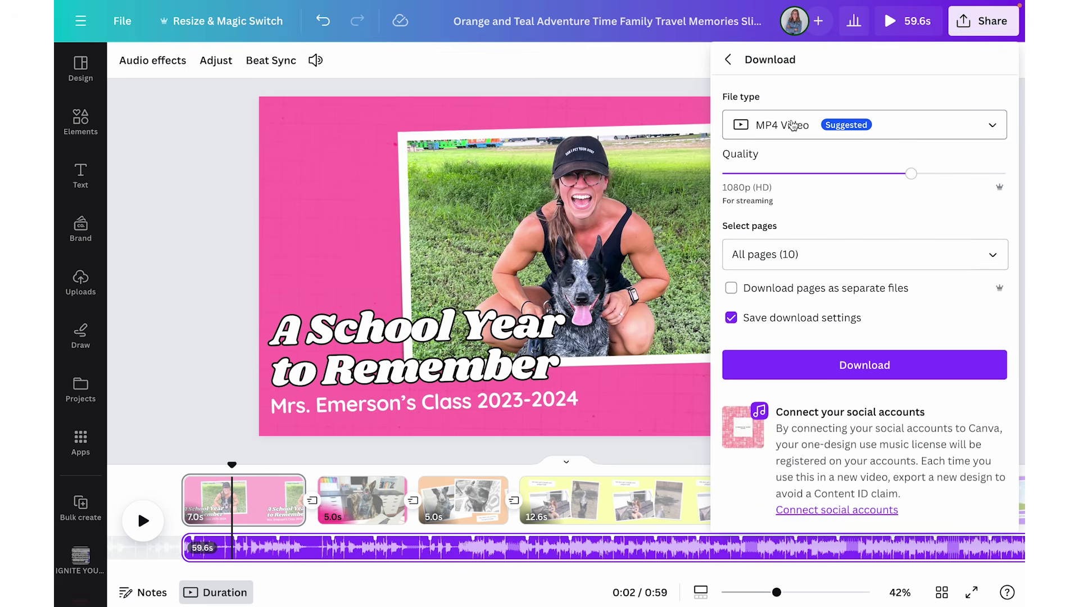
click(793, 125)
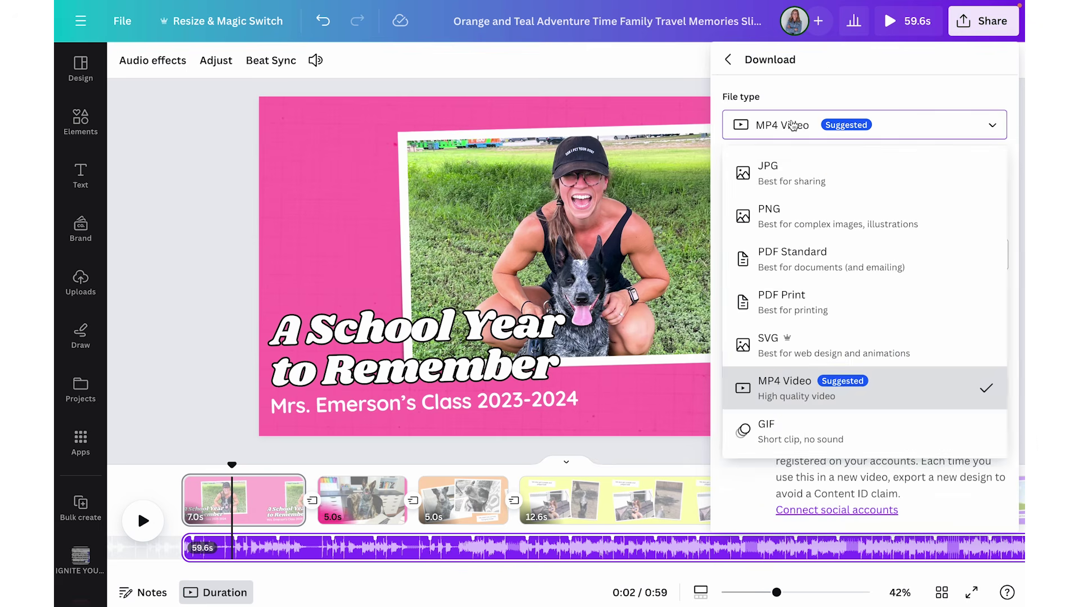
click(789, 389)
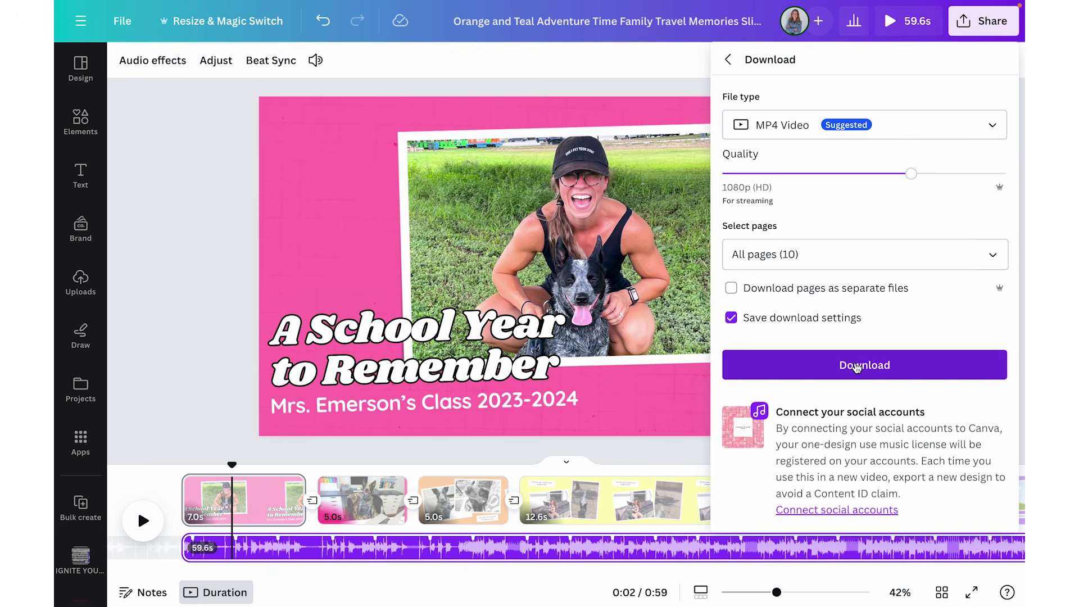
click(875, 367)
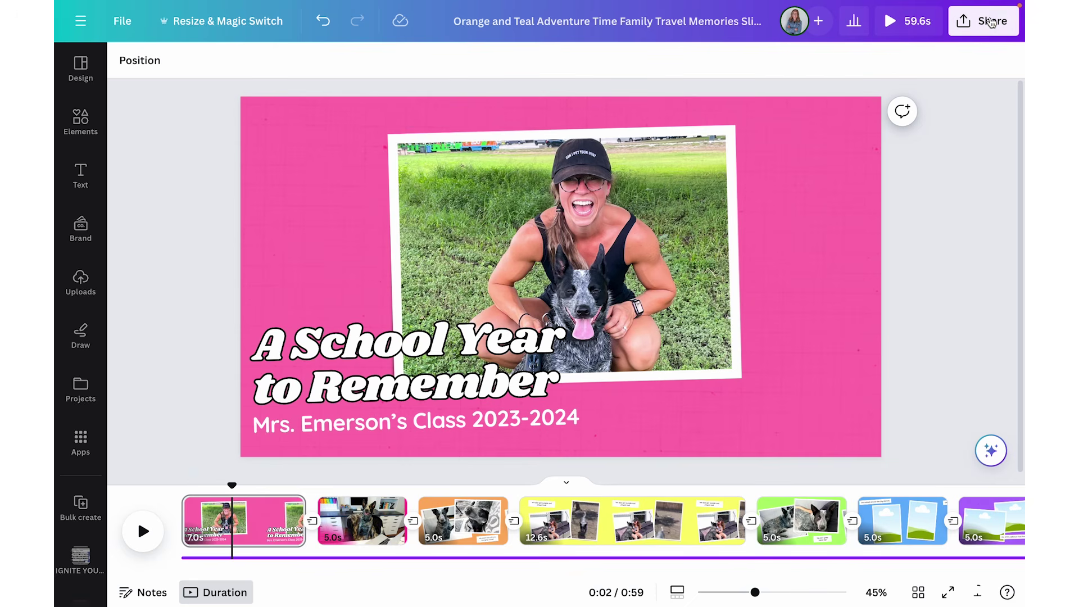
Create a public view link so anyone can watch a view-only version of the video.
click(990, 22)
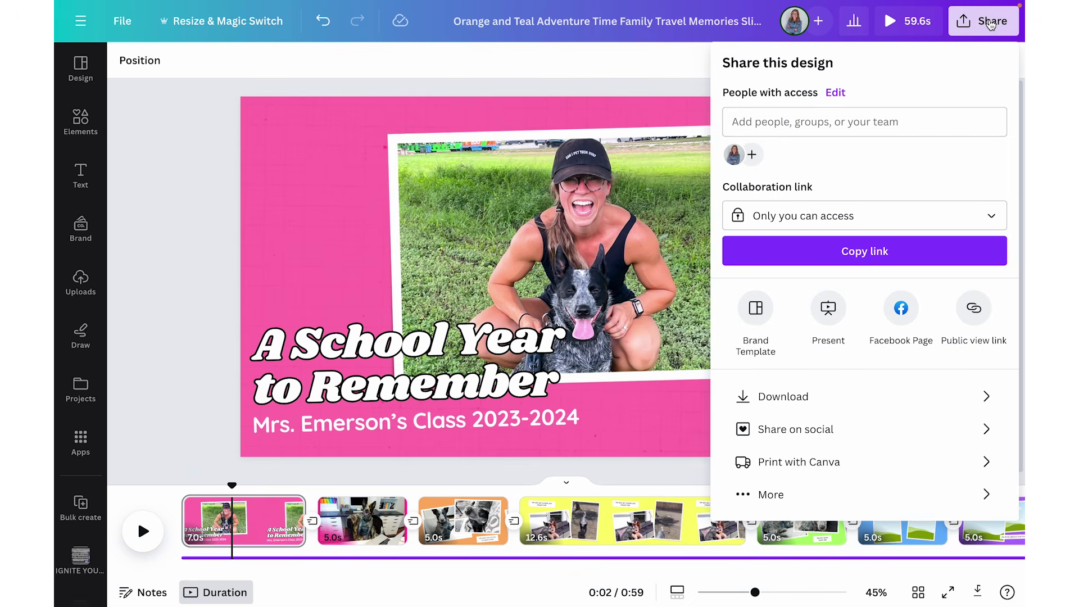
click(983, 315)
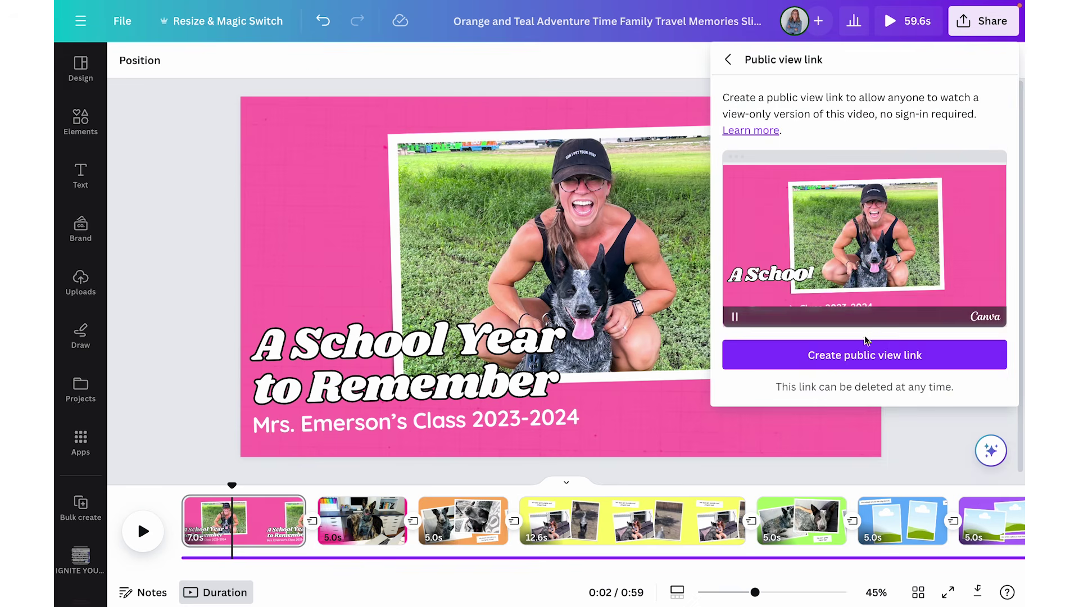
click(850, 355)
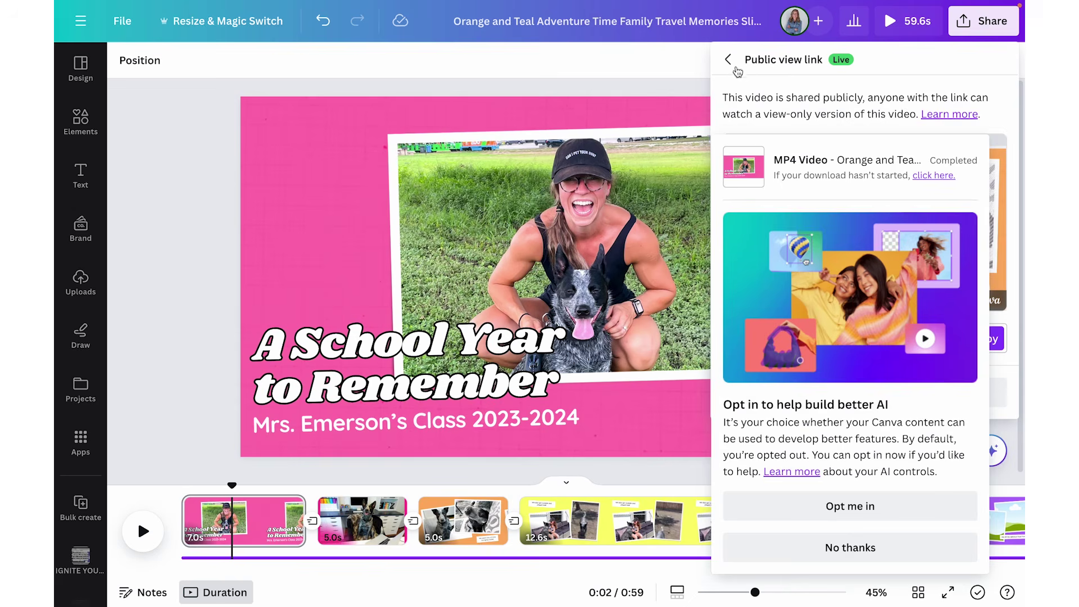
Open the QR code settings for the design from the full list of sharing options.
click(729, 60)
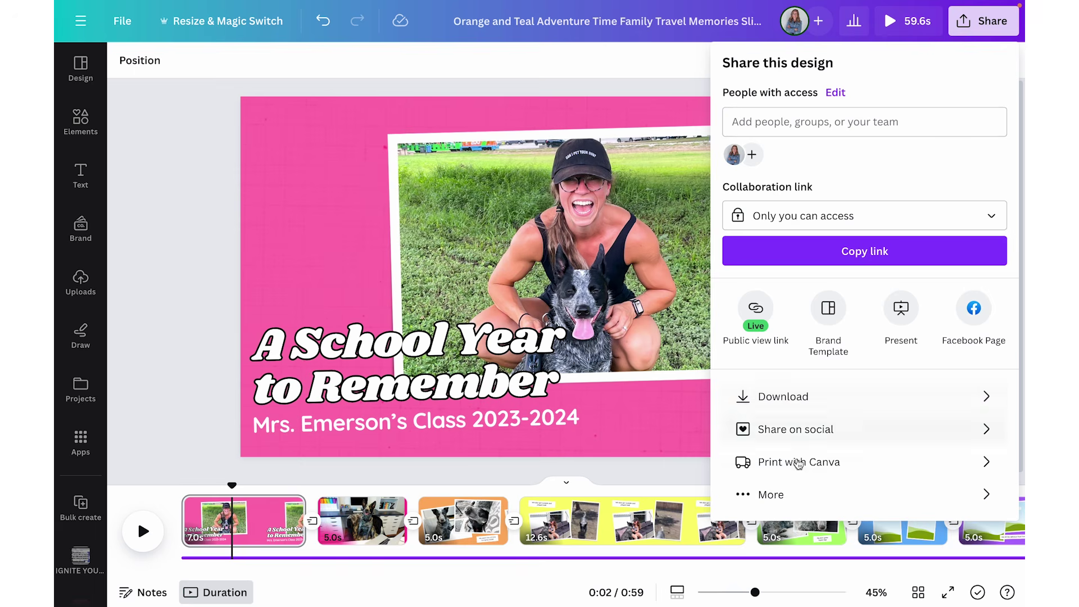
click(772, 495)
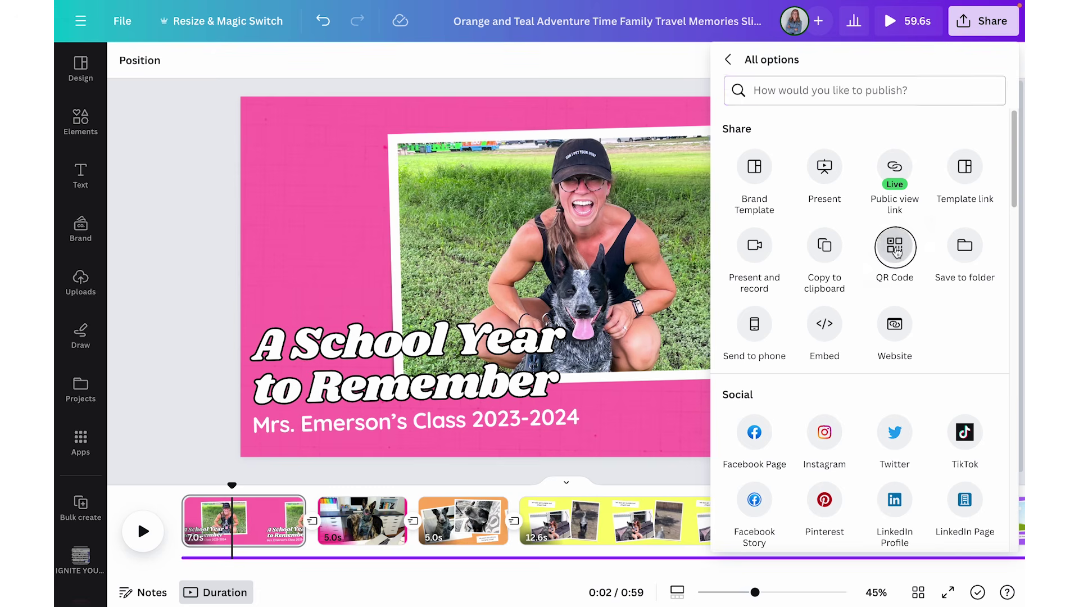
click(894, 248)
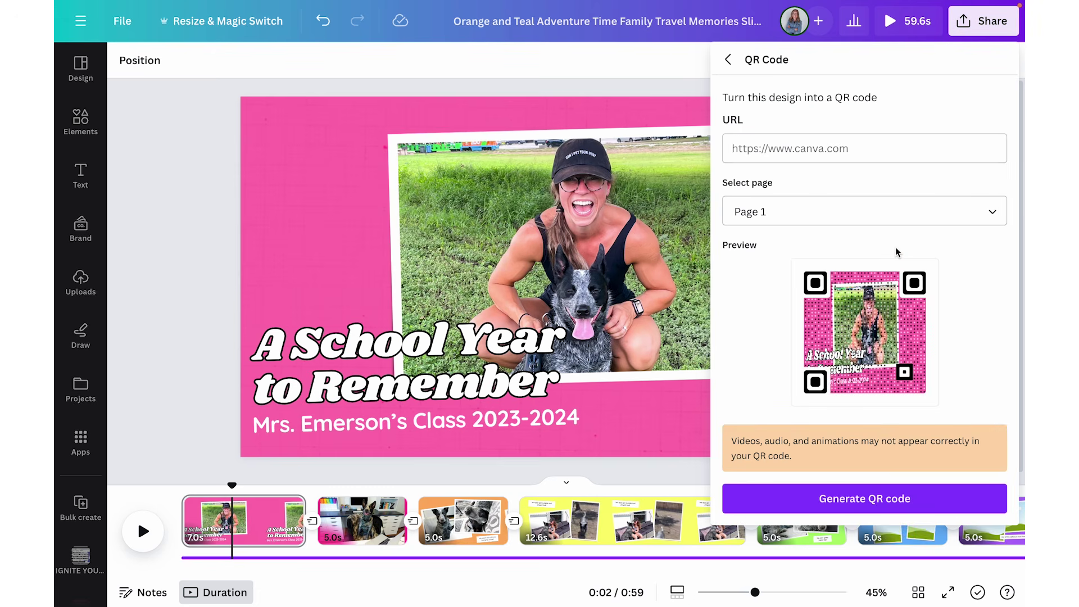